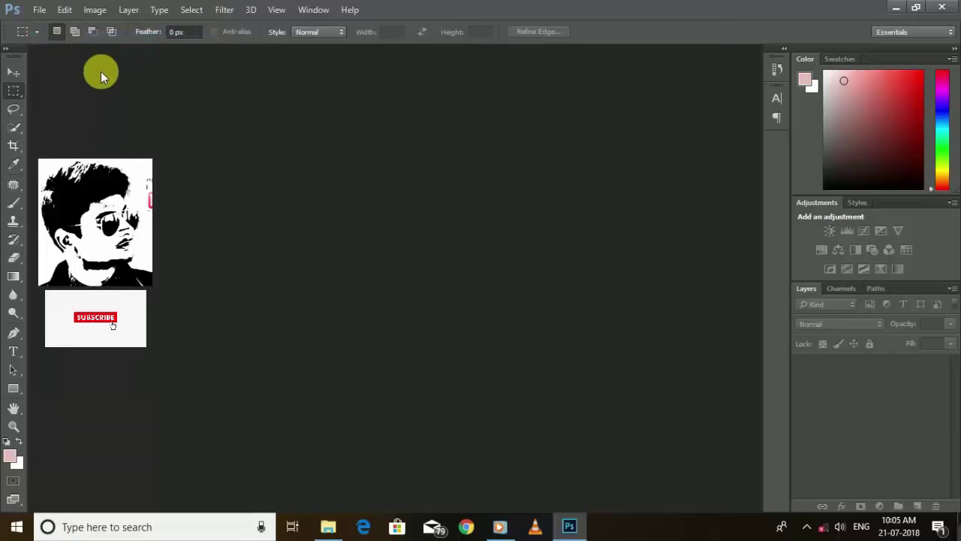
key("ctrl+o")
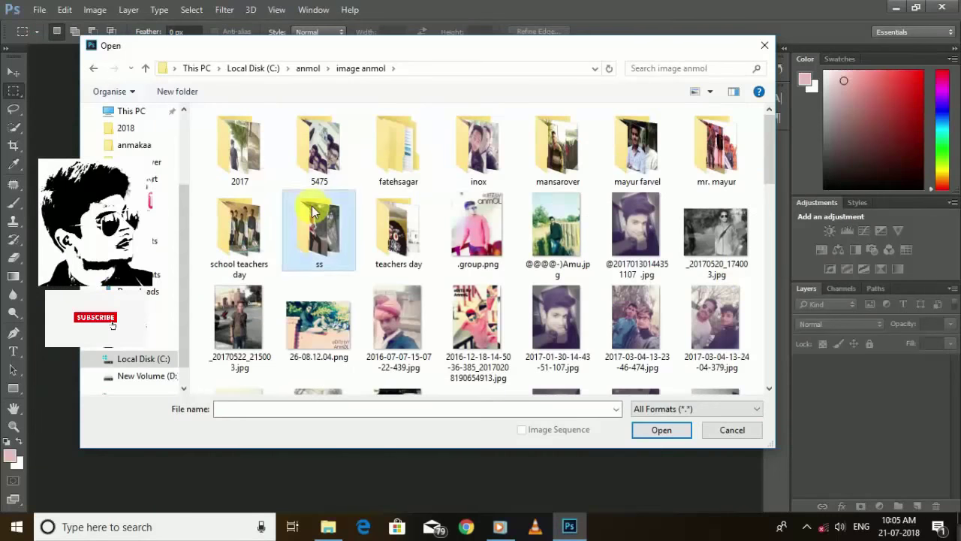
double_click(317, 207)
scroll(363, 211, "down", 5)
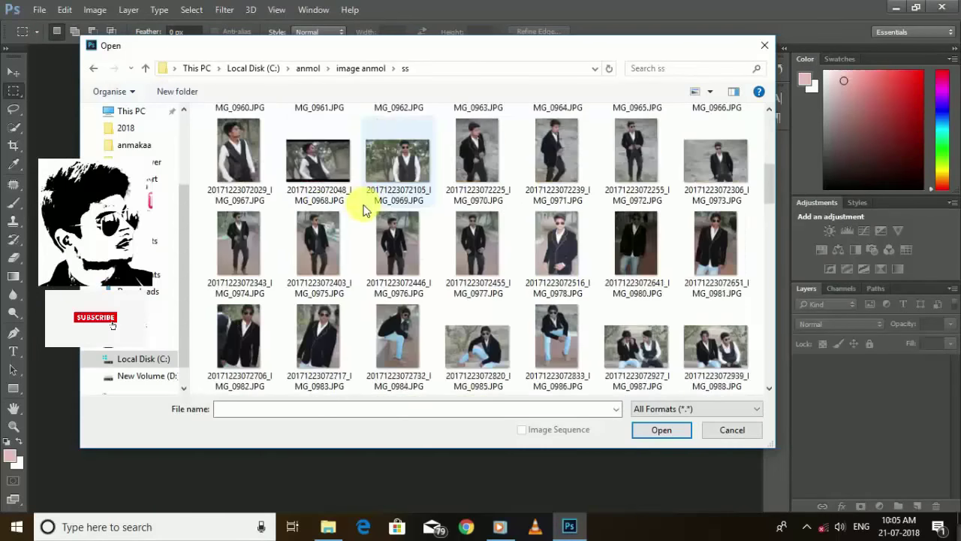
scroll(363, 210, "down", 2)
scroll(366, 213, "down", 2)
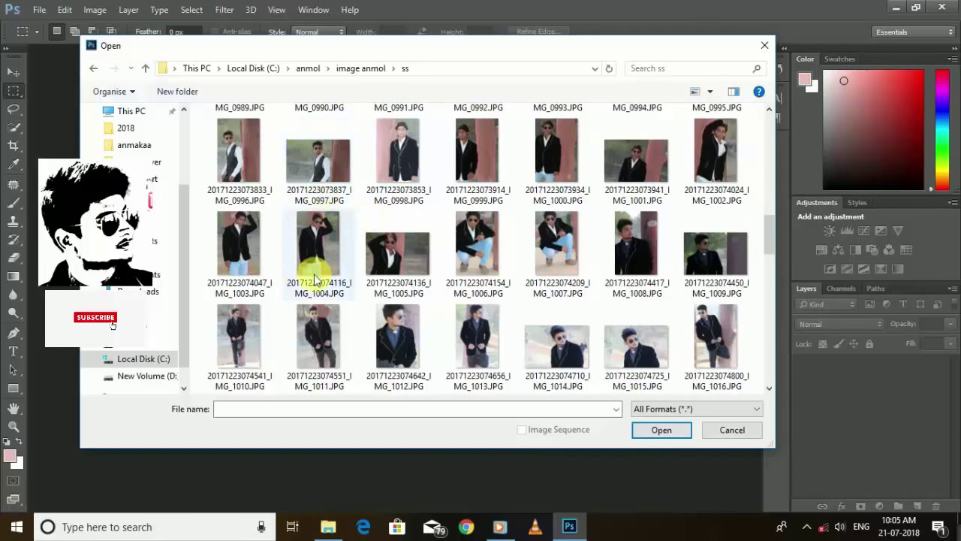
left_click(239, 334)
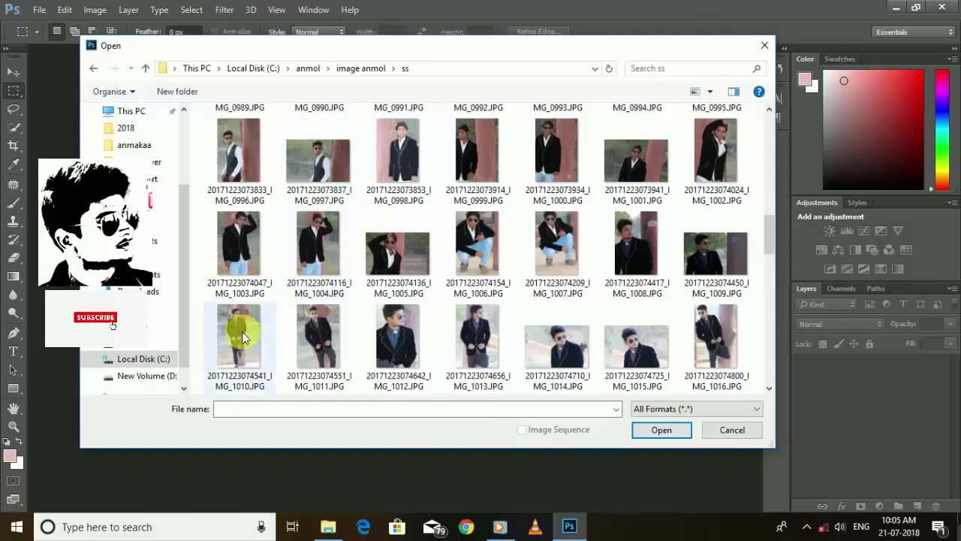
left_click(662, 429)
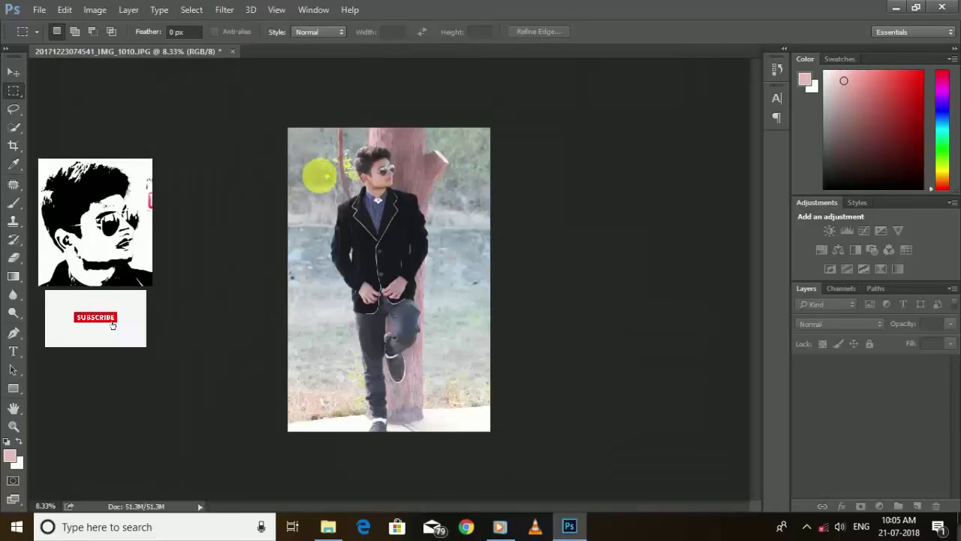
Step: Zoom in and create a 'Background copy' layer from Background via Duplicate Layer
key("ctrl+plus")
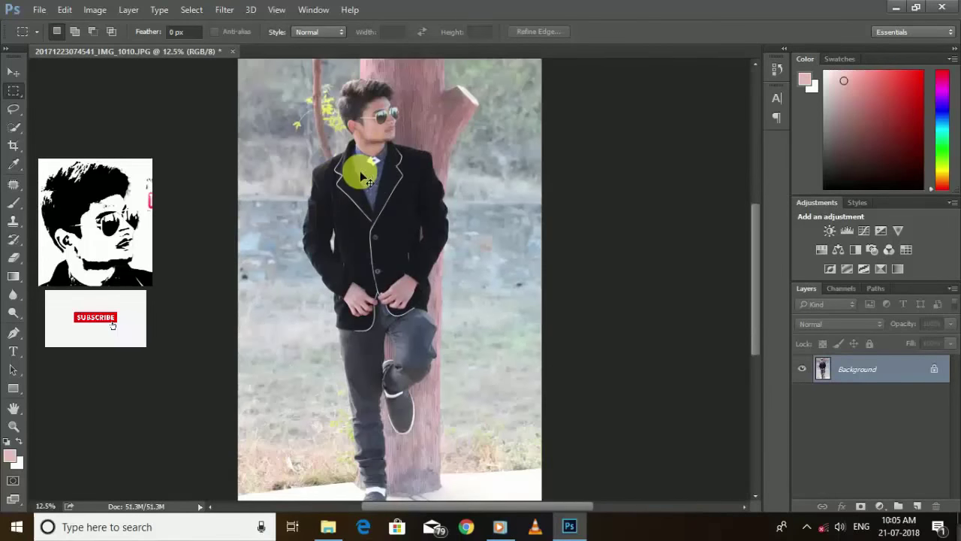
key("ctrl+plus")
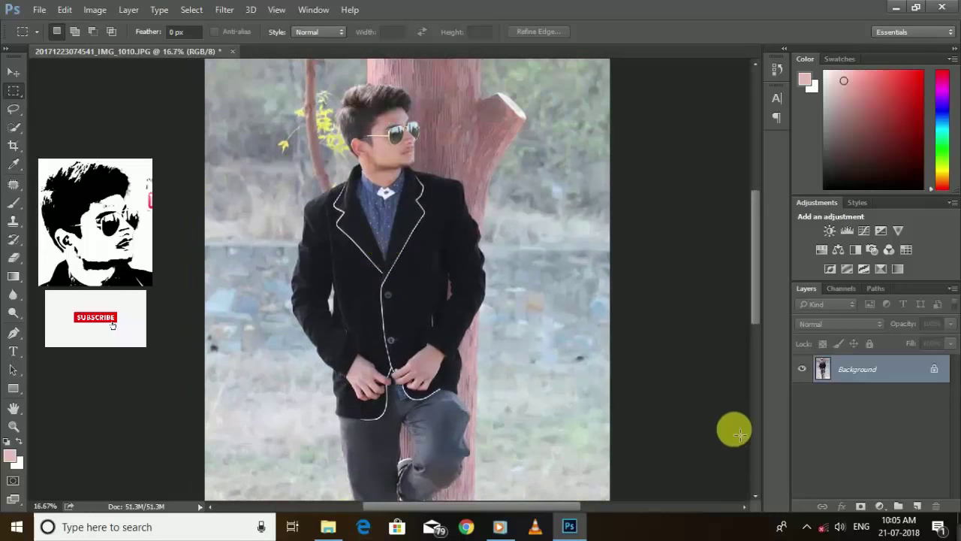
key("ctrl+j")
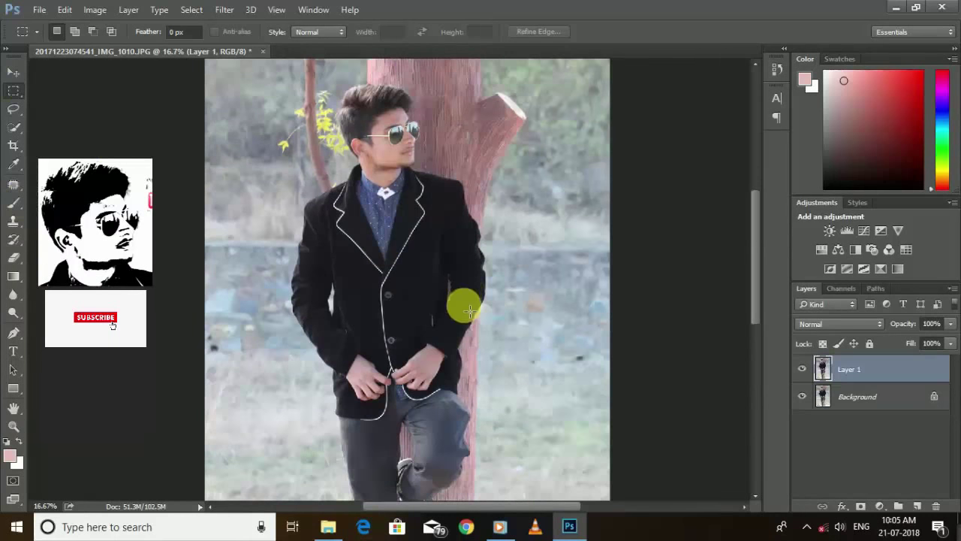
key("Delete")
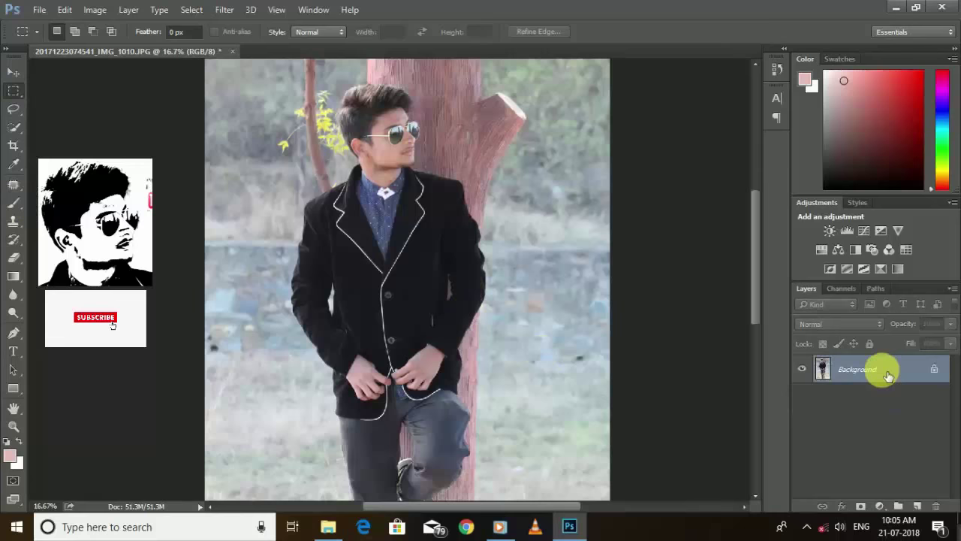
right_click(883, 371)
left_click(883, 251)
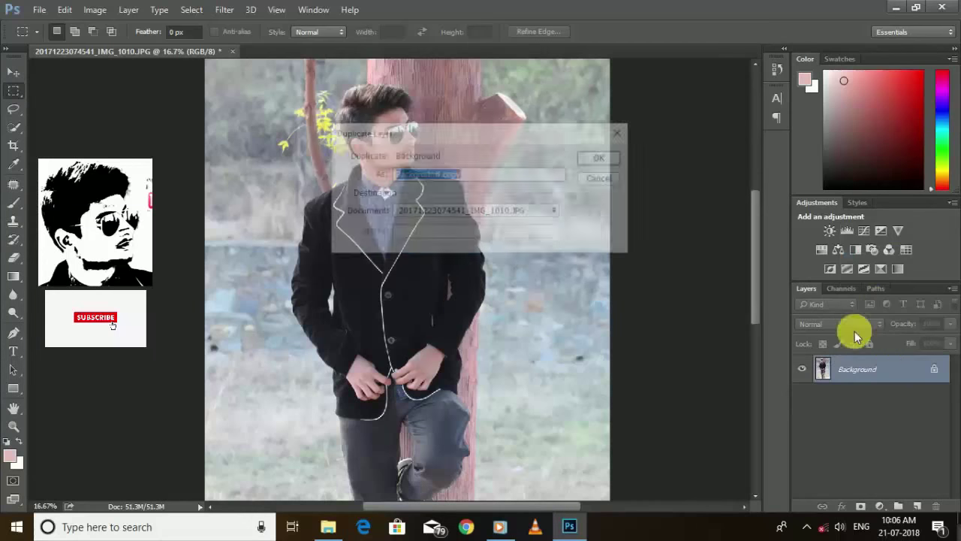
left_click(604, 158)
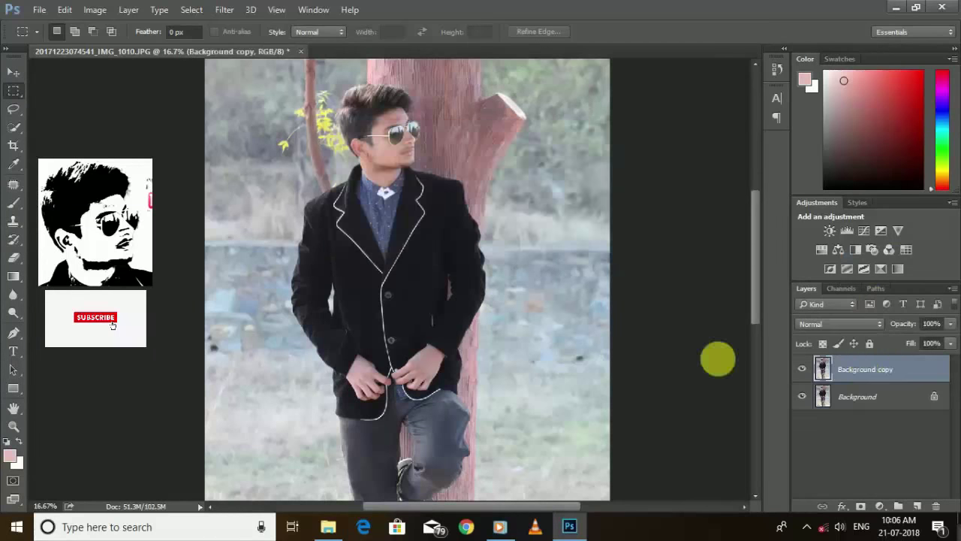
Step: Pick the Quick Selection tool and set its brush size to 75 px
left_click(13, 129)
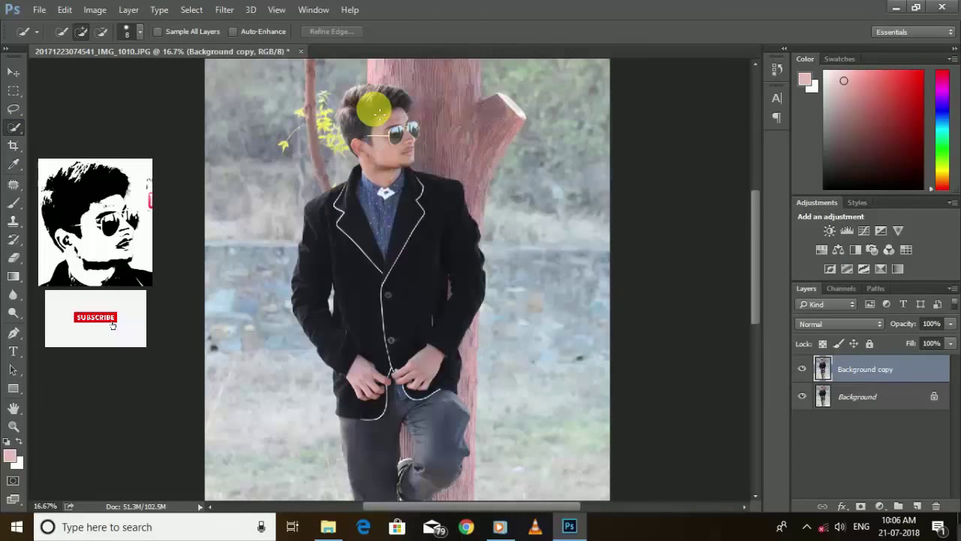
left_click(141, 31)
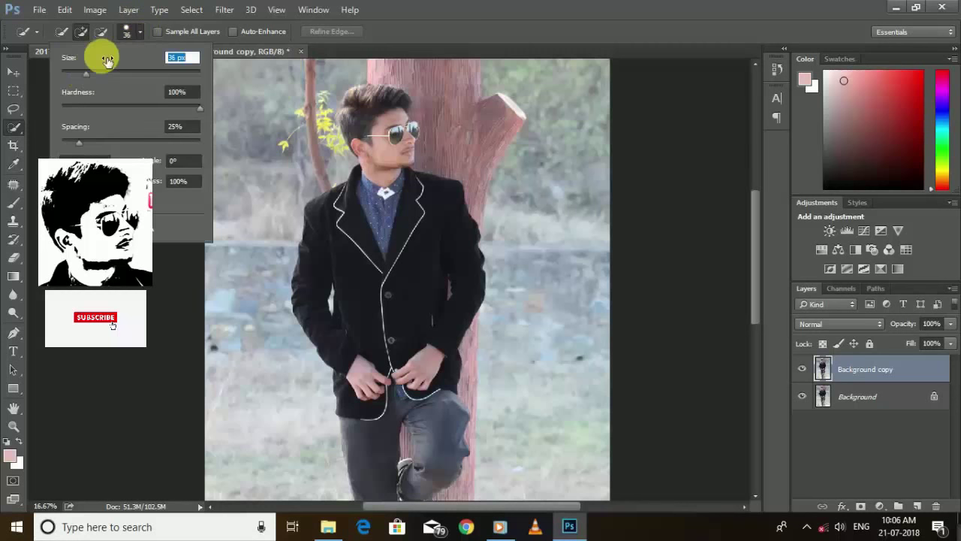
left_click_drag(85, 72, 113, 71)
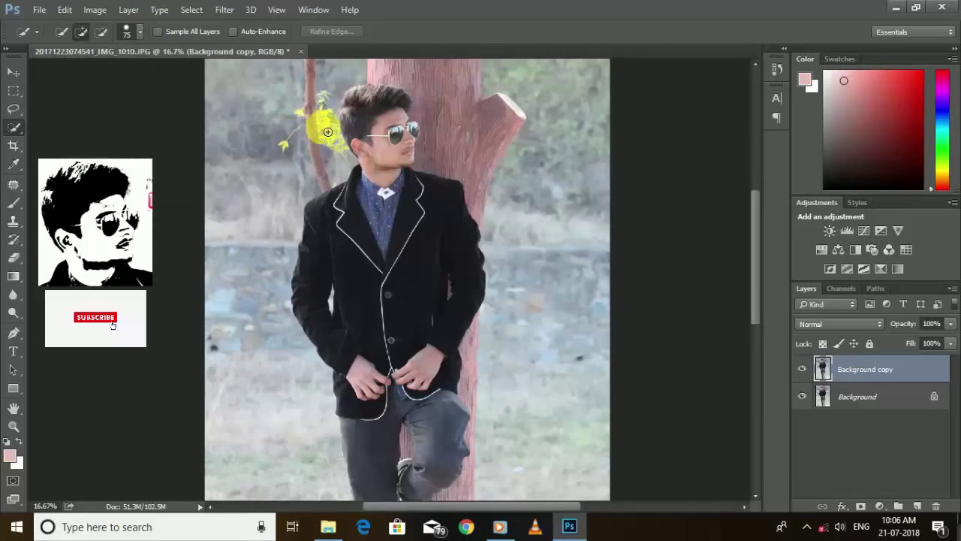
Step: Zoom in and select the man's hair, face, jacket and sleeve
left_click(408, 123)
key("ctrl+plus")
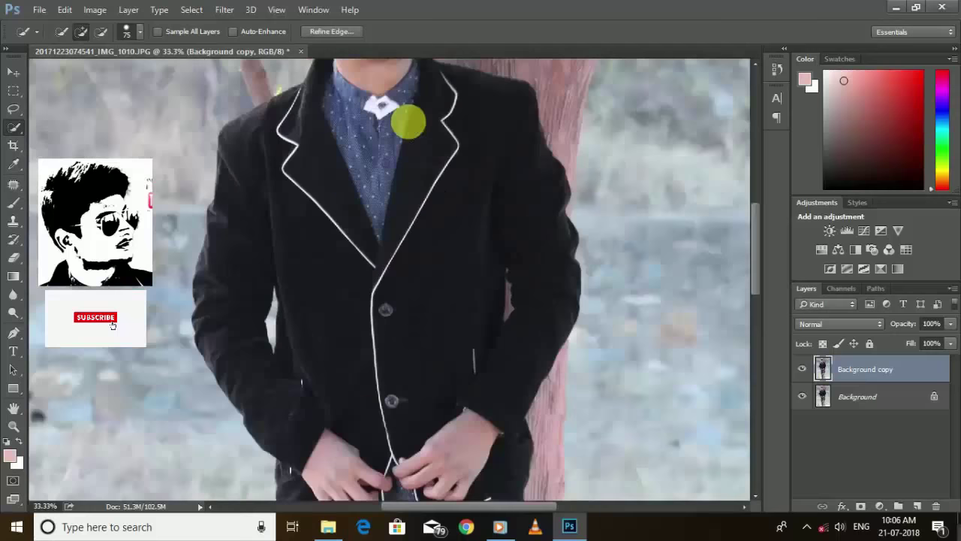
scroll(402, 128, "up", 3)
scroll(407, 197, "up", 2)
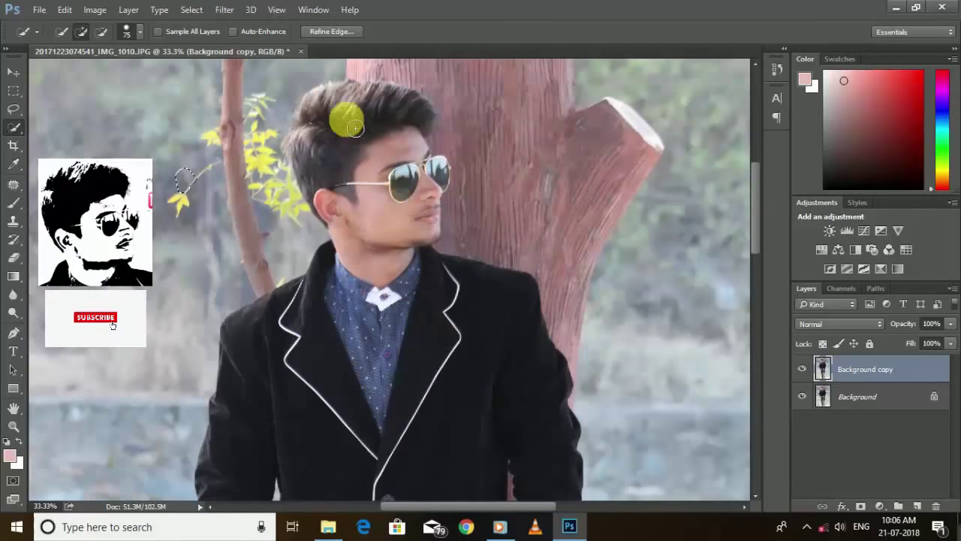
mouse_move(349, 101)
left_mouse_down()
mouse_move(408, 109)
mouse_move(402, 118)
mouse_move(307, 112)
mouse_move(302, 143)
mouse_move(318, 187)
mouse_move(382, 301)
mouse_move(377, 247)
left_mouse_up()
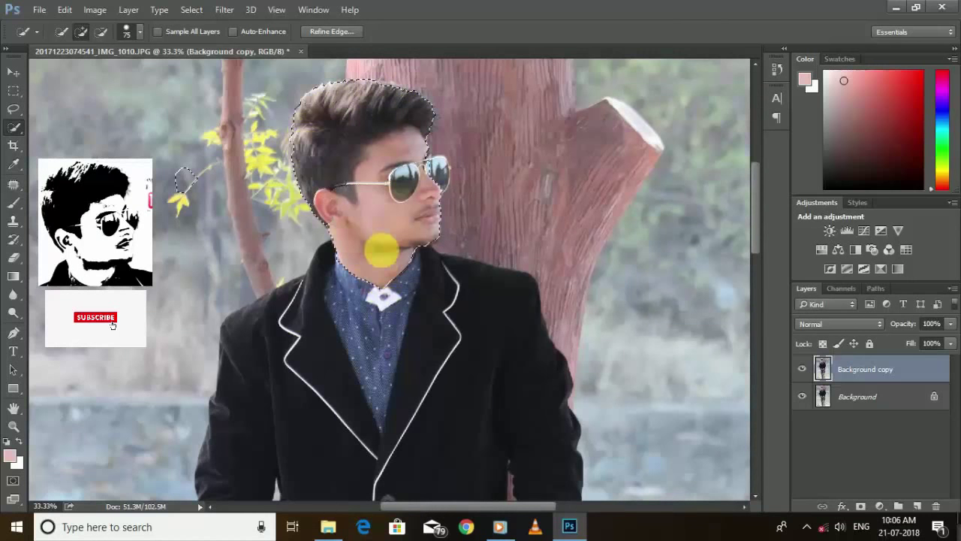
scroll(377, 247, "down", 3)
mouse_move(378, 208)
left_mouse_down()
mouse_move(391, 125)
mouse_move(412, 150)
mouse_move(505, 205)
mouse_move(509, 220)
mouse_move(364, 154)
mouse_move(325, 165)
mouse_move(260, 213)
mouse_move(232, 242)
mouse_move(235, 266)
mouse_move(354, 300)
mouse_move(353, 230)
left_mouse_up()
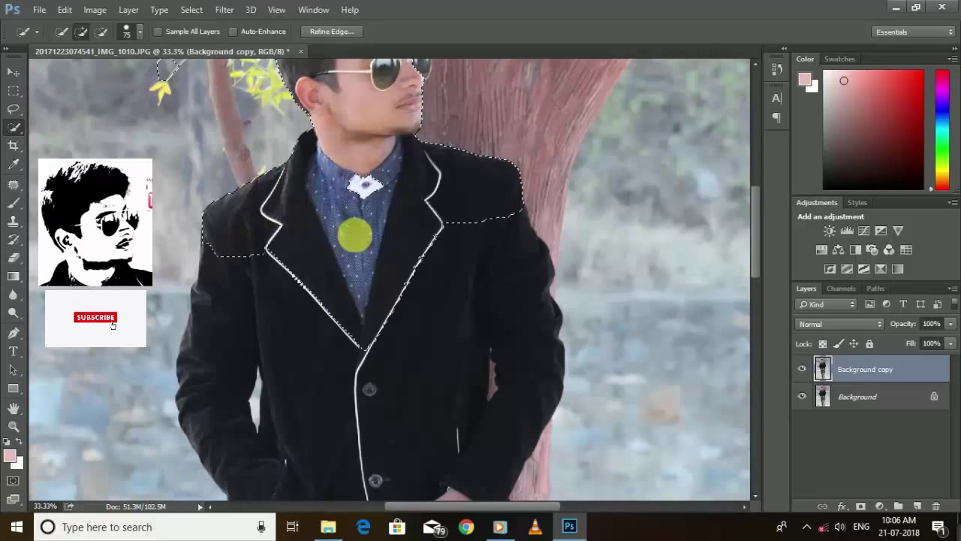
scroll(353, 241, "down", 1)
scroll(357, 226, "down", 1)
mouse_move(348, 187)
left_mouse_down()
mouse_move(225, 101)
mouse_move(210, 151)
mouse_move(214, 216)
mouse_move(198, 247)
mouse_move(230, 326)
mouse_move(356, 355)
mouse_move(379, 296)
mouse_move(240, 285)
mouse_move(332, 257)
mouse_move(343, 157)
mouse_move(191, 216)
left_mouse_up()
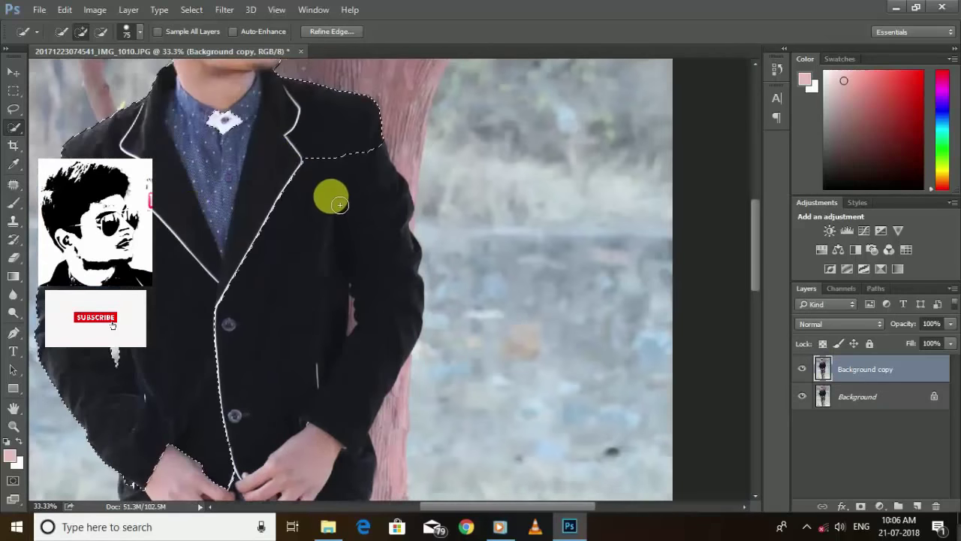
mouse_move(371, 278)
left_mouse_down()
mouse_move(382, 305)
mouse_move(365, 316)
mouse_move(377, 215)
mouse_move(333, 383)
mouse_move(268, 311)
mouse_move(313, 133)
mouse_move(286, 246)
mouse_move(266, 272)
mouse_move(293, 108)
mouse_move(260, 211)
mouse_move(266, 268)
mouse_move(288, 139)
mouse_move(382, 142)
mouse_move(381, 232)
mouse_move(414, 351)
mouse_move(392, 350)
mouse_move(317, 258)
mouse_move(354, 253)
mouse_move(320, 278)
mouse_move(262, 285)
mouse_move(337, 200)
mouse_move(321, 236)
mouse_move(307, 208)
mouse_move(317, 240)
mouse_move(328, 231)
mouse_move(296, 253)
left_mouse_up()
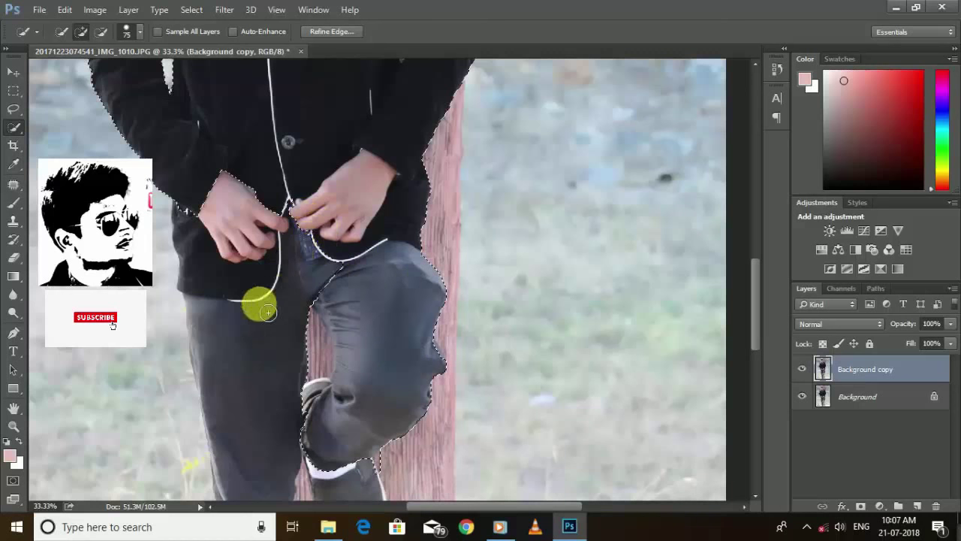
Step: Add the left leg, lower leg and shoe to the selection
mouse_move(242, 396)
left_mouse_down()
mouse_move(232, 435)
mouse_move(270, 382)
mouse_move(270, 225)
mouse_move(248, 262)
mouse_move(268, 214)
mouse_move(270, 256)
mouse_move(260, 212)
mouse_move(246, 262)
mouse_move(273, 292)
left_mouse_up()
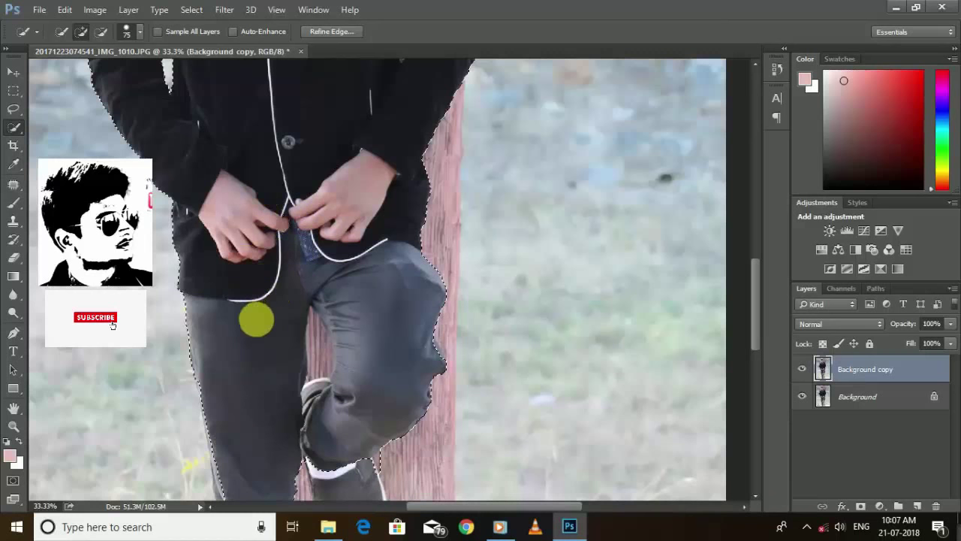
scroll(259, 300, "down", 2)
scroll(240, 218, "down", 3)
scroll(233, 203, "down", 2)
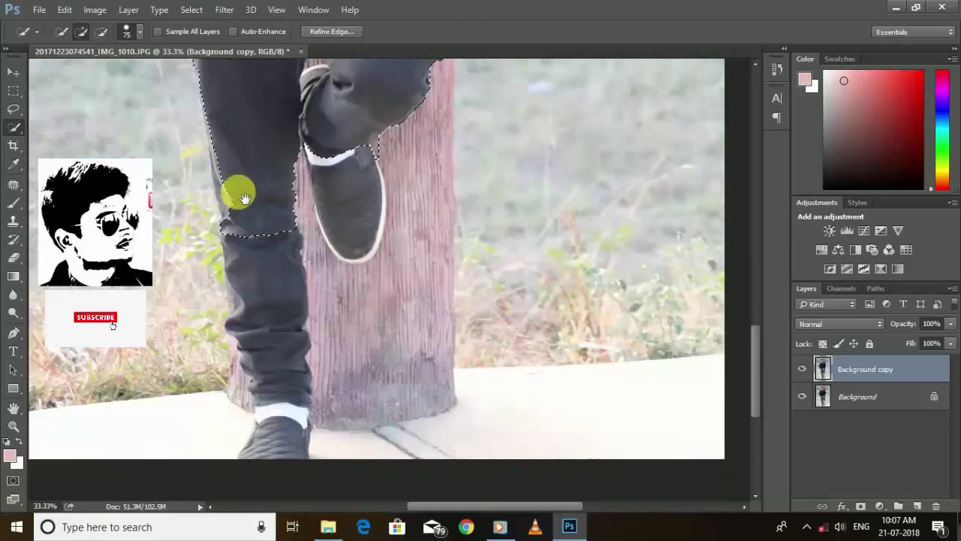
mouse_move(225, 129)
left_mouse_down()
mouse_move(215, 183)
mouse_move(278, 417)
mouse_move(268, 421)
mouse_move(278, 392)
left_mouse_up()
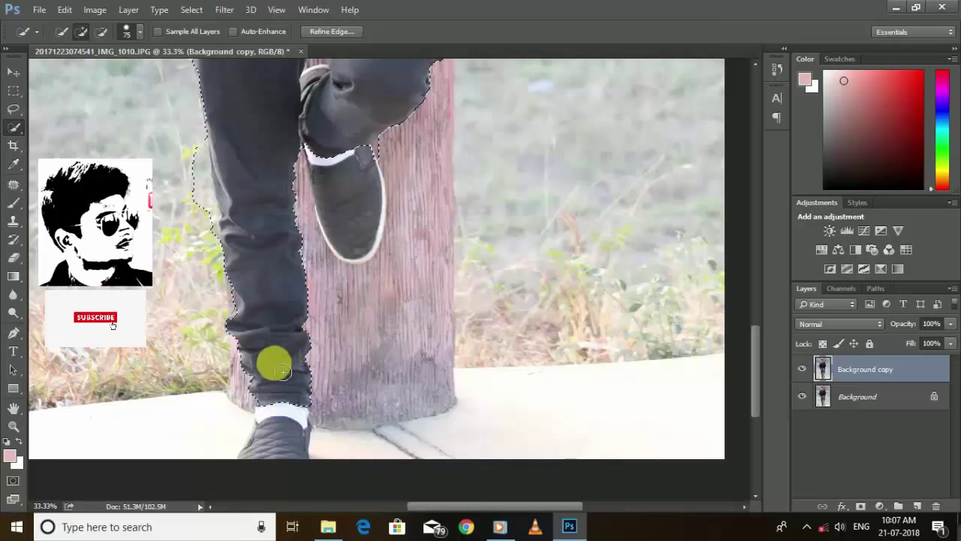
scroll(283, 360, "down", 3)
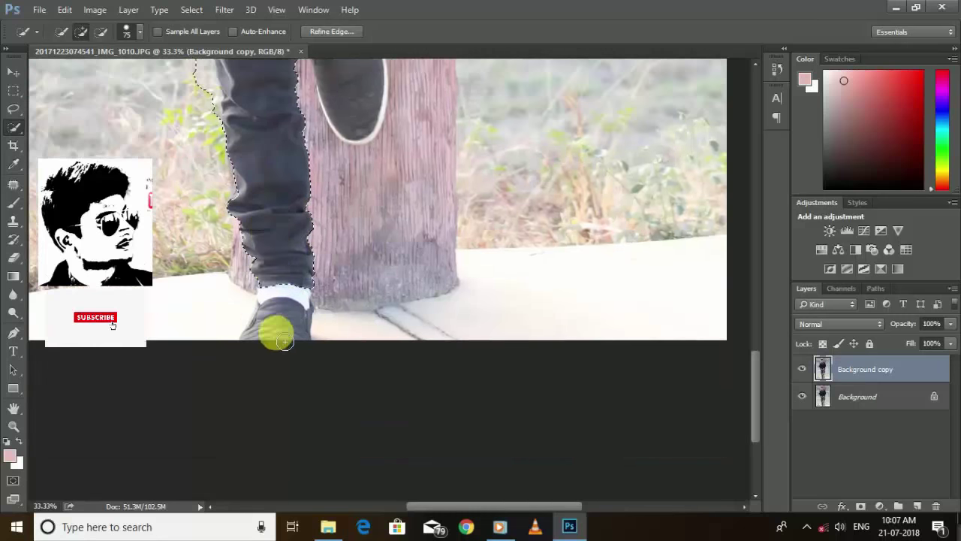
left_click_drag(284, 342, 266, 365)
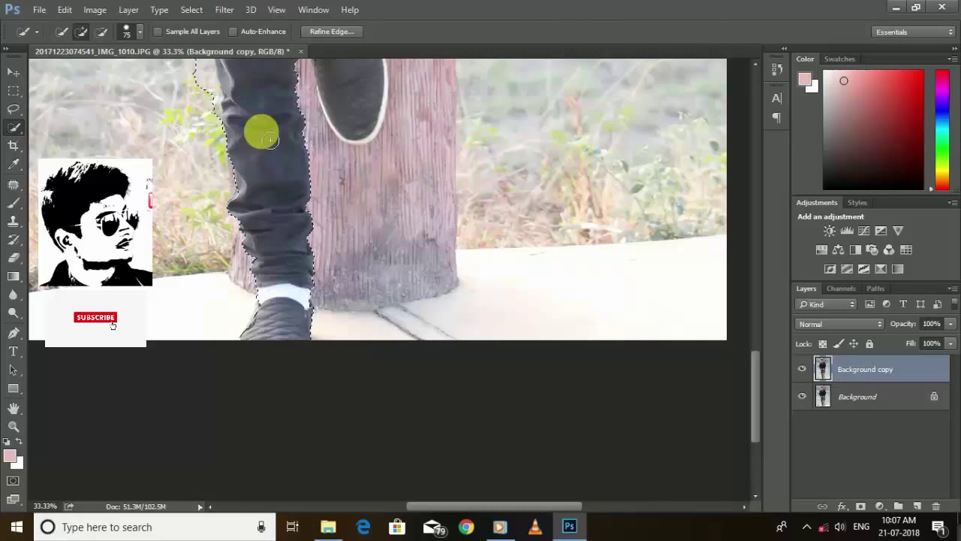
left_click_drag(268, 137, 260, 259)
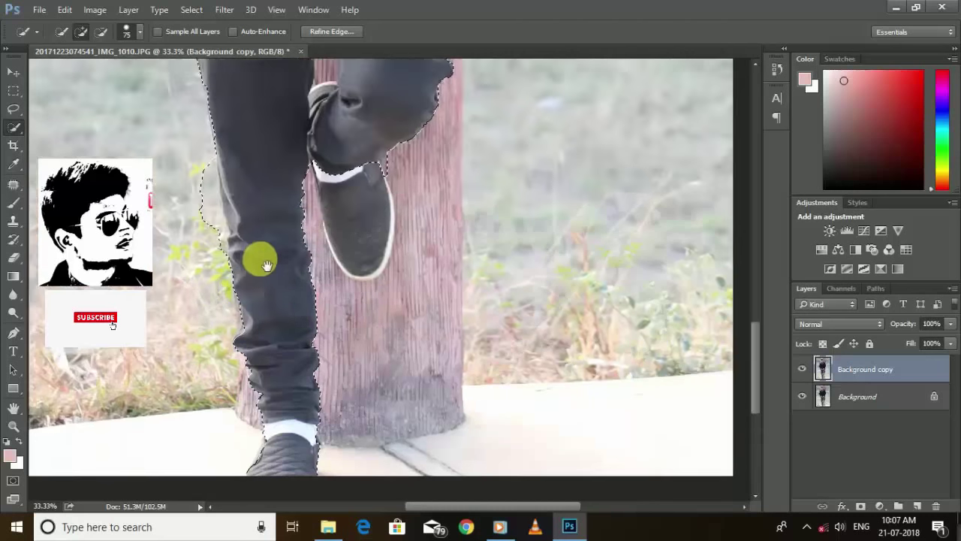
Step: Subtract the grass beside the leg and add the shoe with a smaller brush
left_click(101, 31)
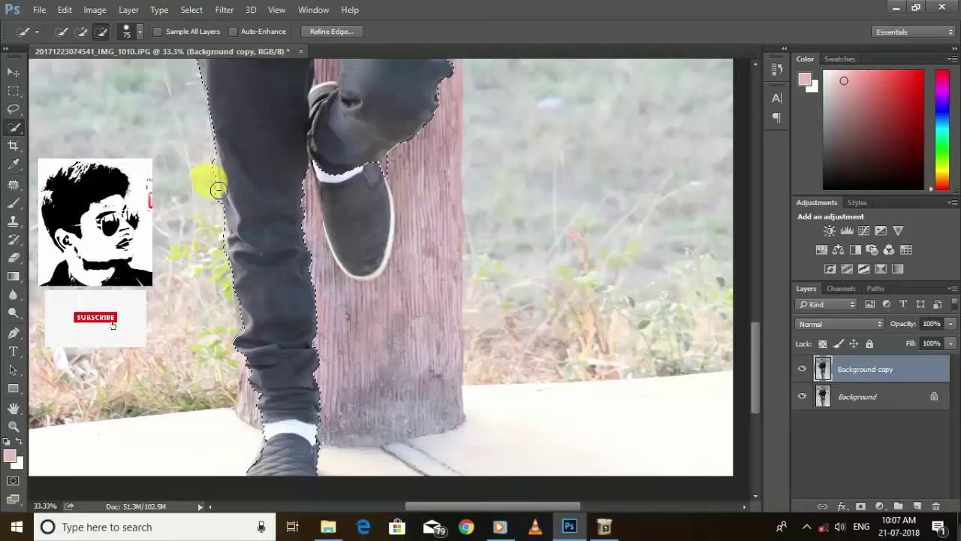
mouse_move(221, 220)
left_mouse_down()
mouse_move(262, 178)
mouse_move(266, 143)
mouse_move(230, 230)
mouse_move(251, 260)
mouse_move(134, 108)
left_mouse_up()
left_click(81, 31)
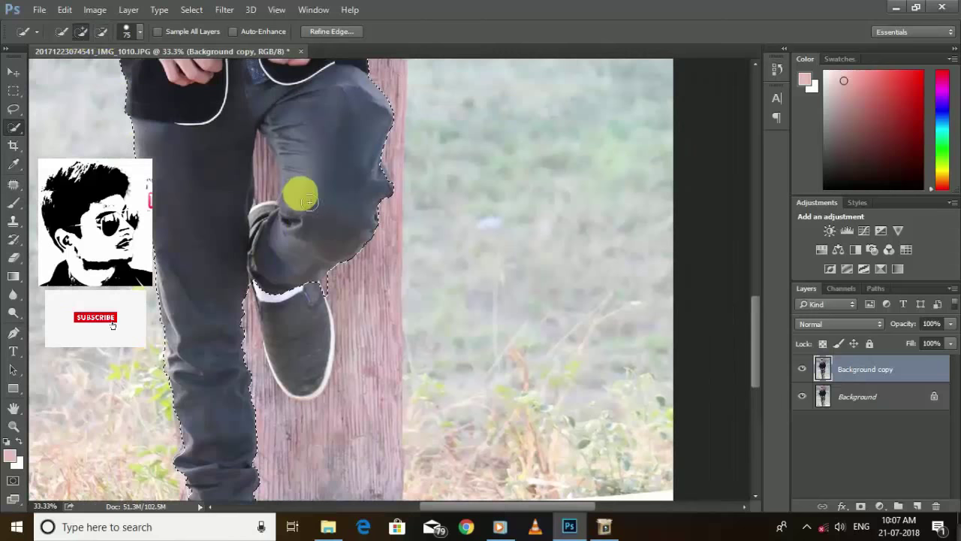
scroll(308, 202, "up", 2)
mouse_move(300, 193)
left_mouse_down()
mouse_move(299, 240)
mouse_move(295, 210)
left_mouse_up()
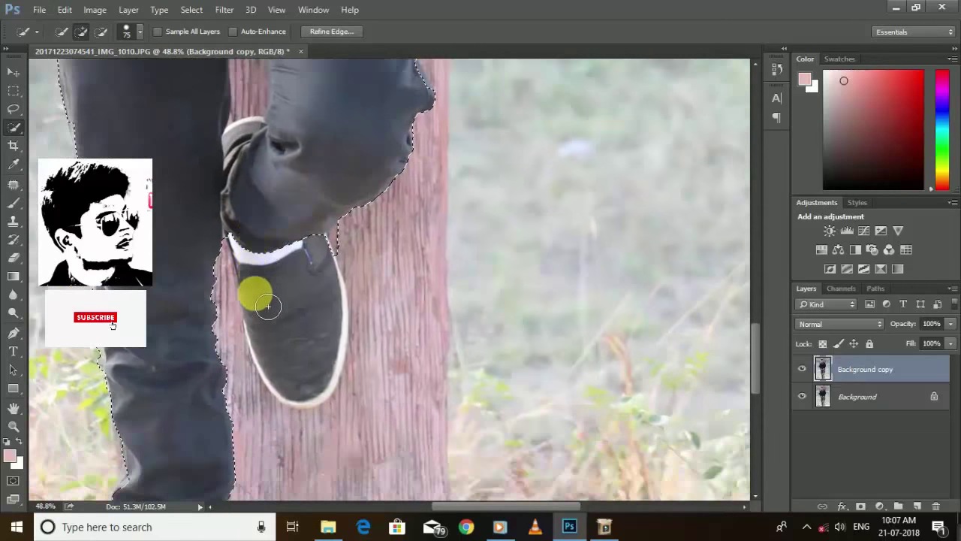
mouse_move(268, 306)
left_mouse_down()
mouse_move(336, 385)
mouse_move(322, 333)
mouse_move(289, 339)
mouse_move(306, 329)
mouse_move(248, 314)
left_mouse_up()
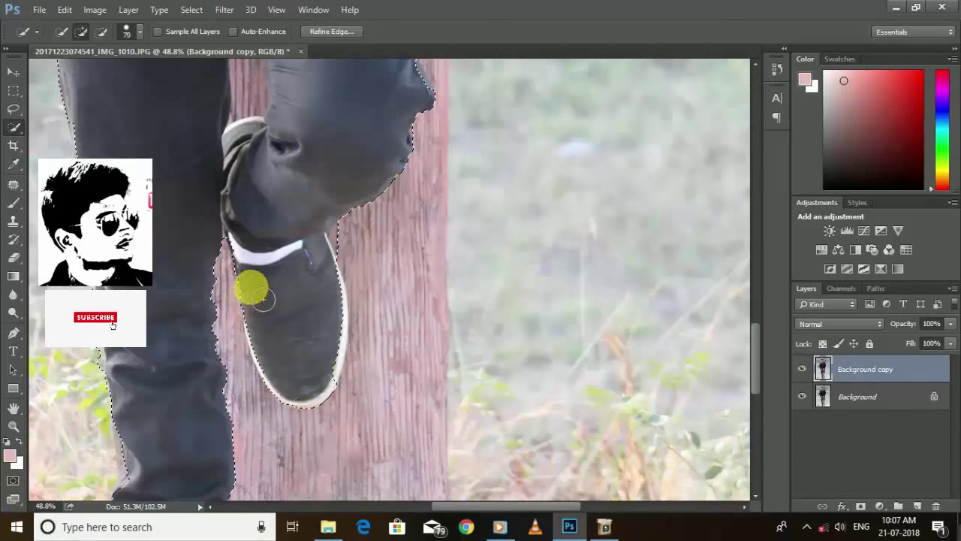
key("bracketleft")
key("bracketleft")
key("bracketleft")
mouse_move(253, 311)
left_mouse_down()
mouse_move(251, 343)
mouse_move(283, 302)
mouse_move(277, 271)
mouse_move(263, 314)
mouse_move(310, 280)
mouse_move(279, 339)
mouse_move(277, 382)
mouse_move(326, 383)
mouse_move(343, 379)
mouse_move(338, 286)
left_mouse_up()
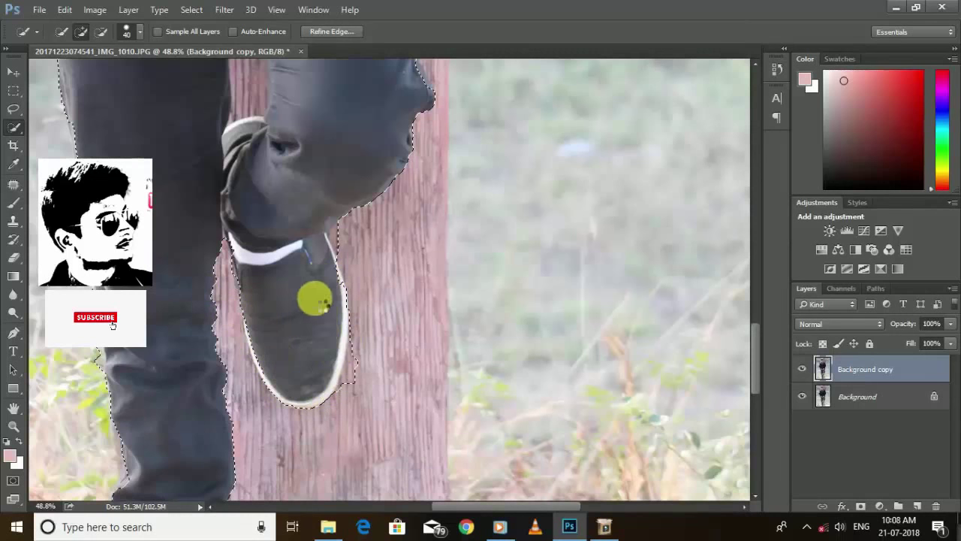
Step: Add the shoe edge and subtract the wood bulge above the shoe
left_click(103, 35)
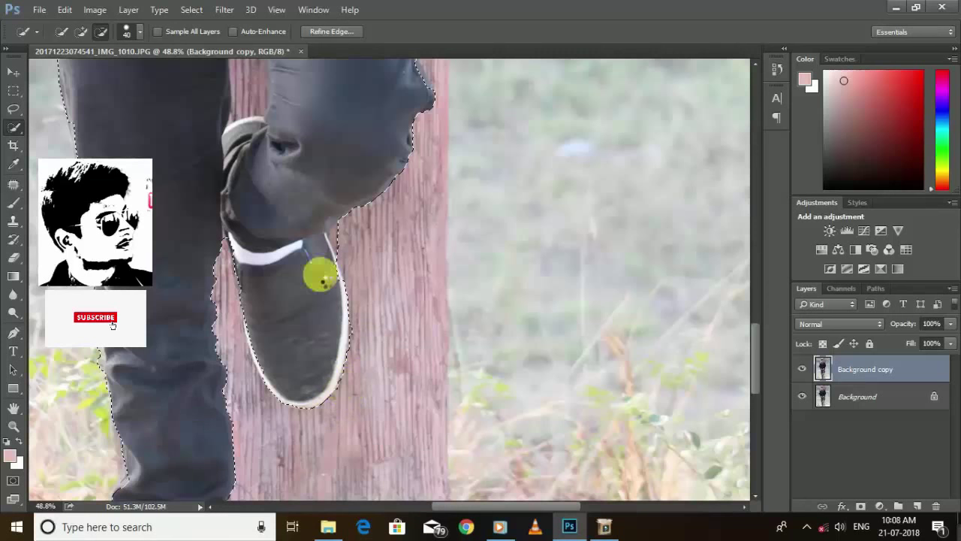
left_click(82, 31)
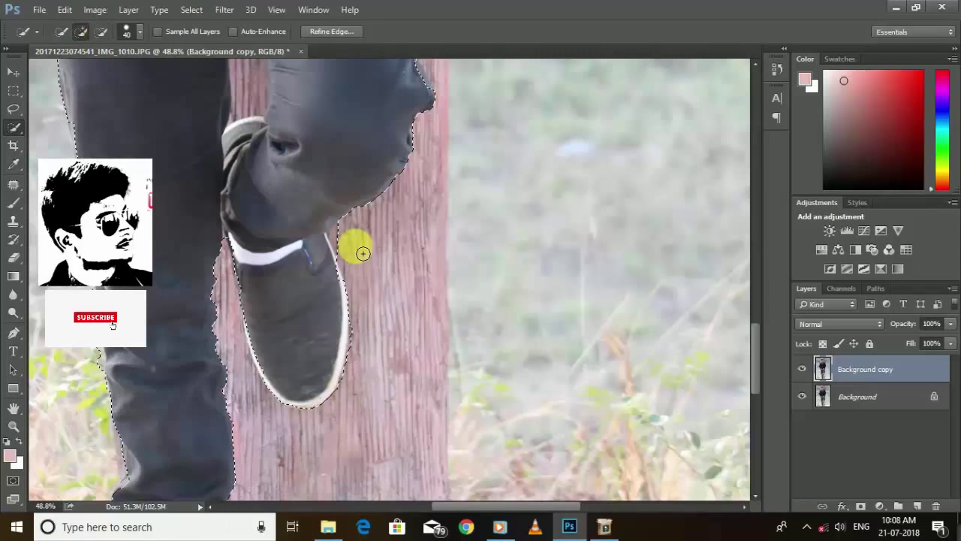
left_click(341, 238)
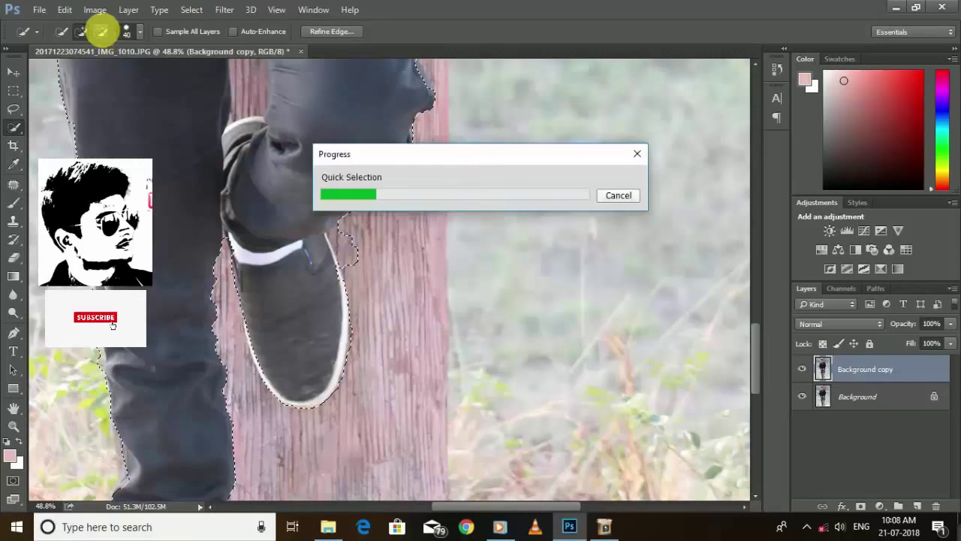
left_click(102, 31)
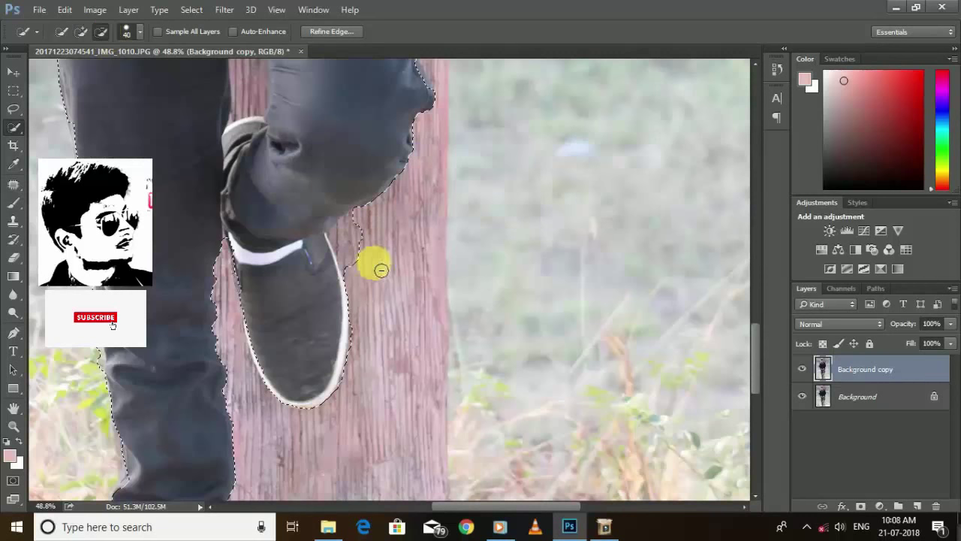
left_click_drag(357, 269, 369, 217)
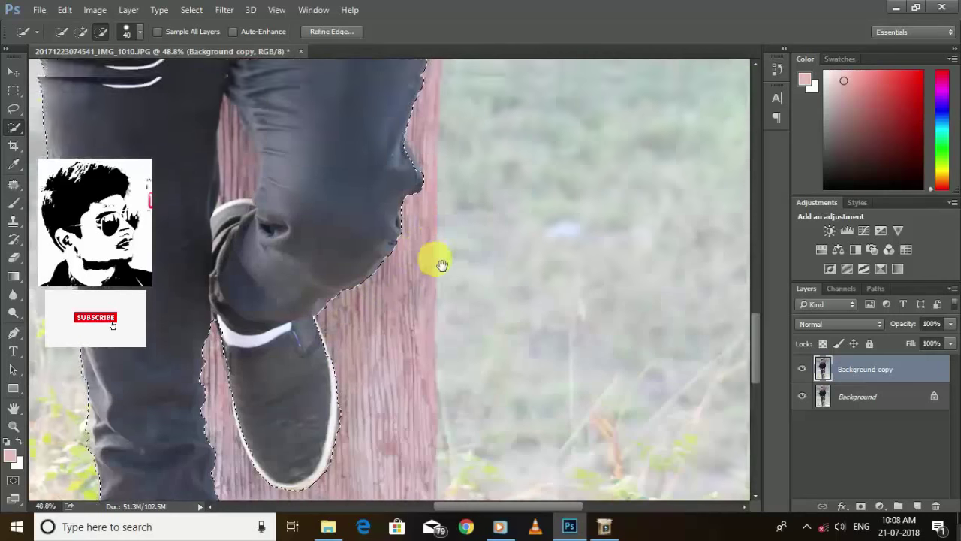
mouse_move(451, 144)
left_mouse_down()
mouse_move(436, 339)
mouse_move(360, 178)
mouse_move(328, 271)
mouse_move(313, 281)
mouse_move(323, 367)
left_mouse_up()
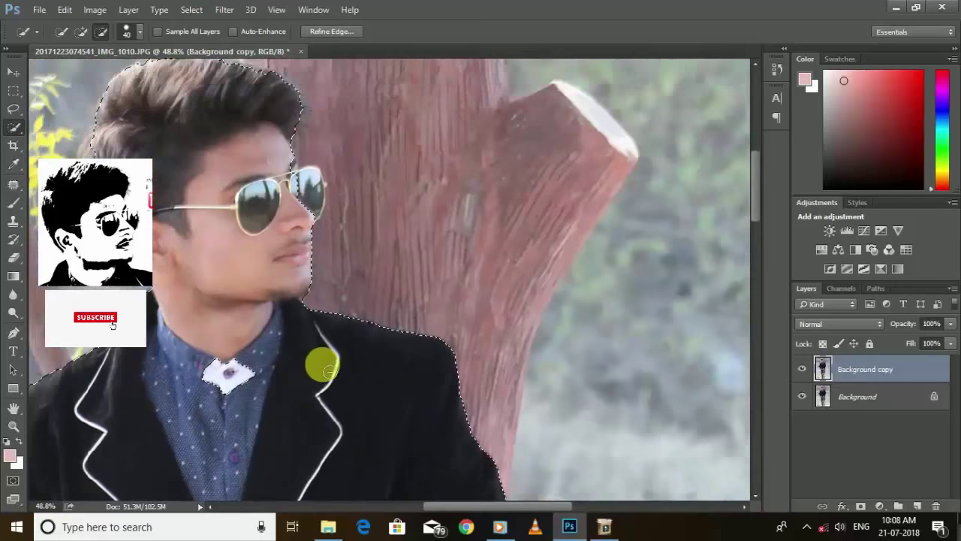
Step: Refine the forehead edge with a smaller brush, removing the wood beside it
scroll(328, 369, "up", 3)
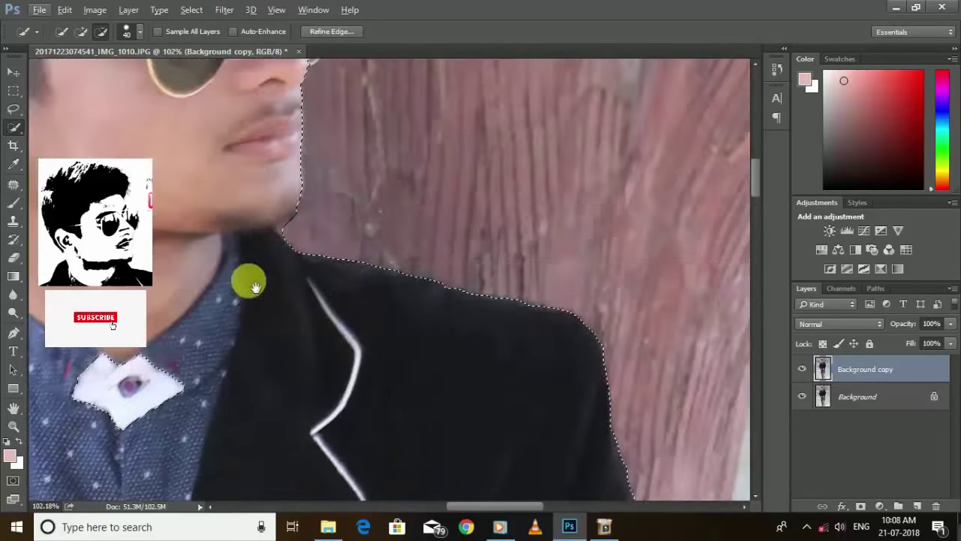
scroll(247, 279, "up", 4)
scroll(225, 268, "up", 1)
key("bracketleft")
key("bracketleft")
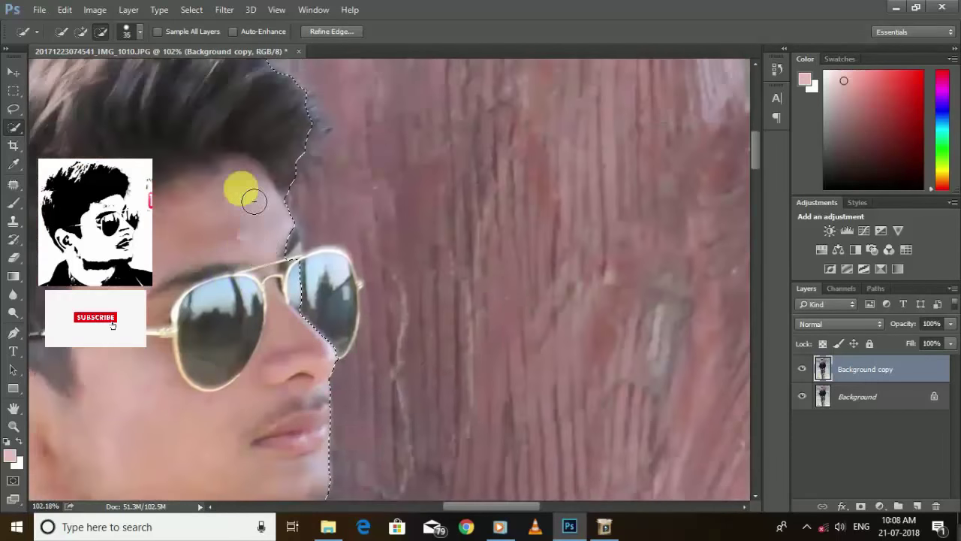
left_click_drag(293, 253, 266, 225)
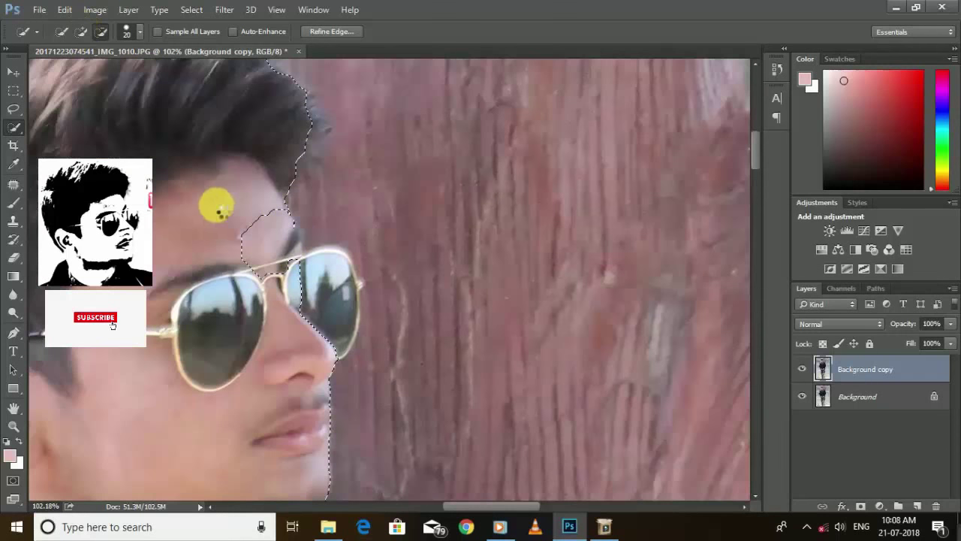
left_click(282, 225, "alt")
left_click(321, 278)
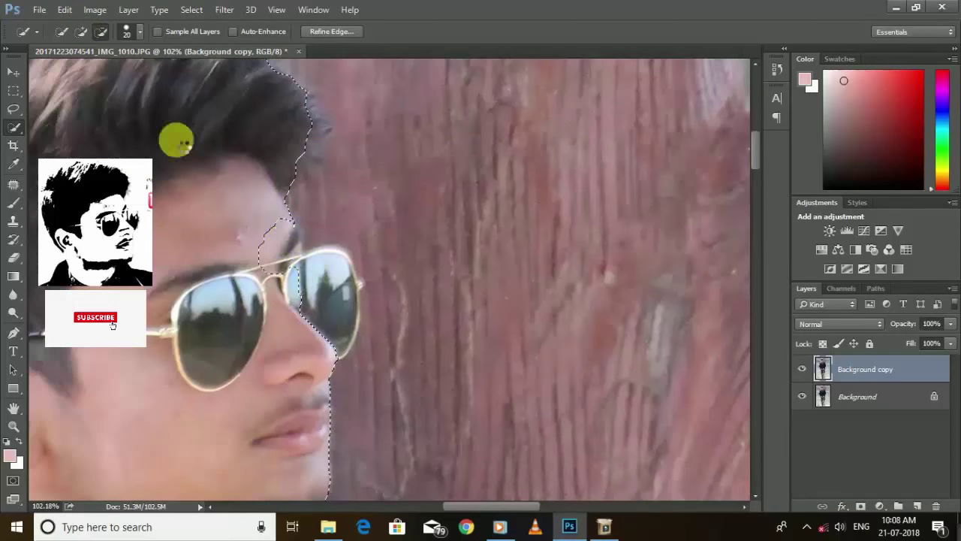
Step: Add the sunglasses lens, frame and forehead up to the hairline, then trim the lens edge
left_click(83, 32)
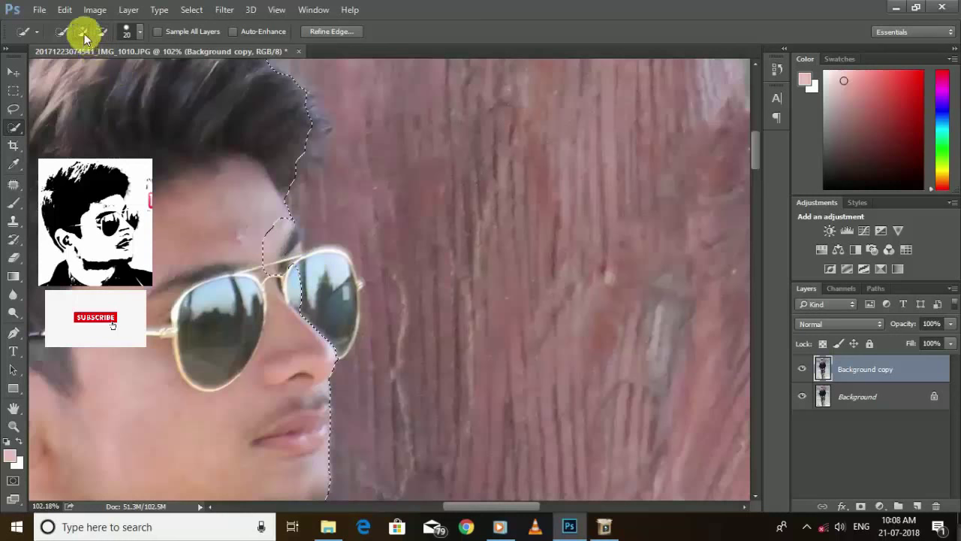
left_click(213, 295)
left_click_drag(211, 303, 298, 265)
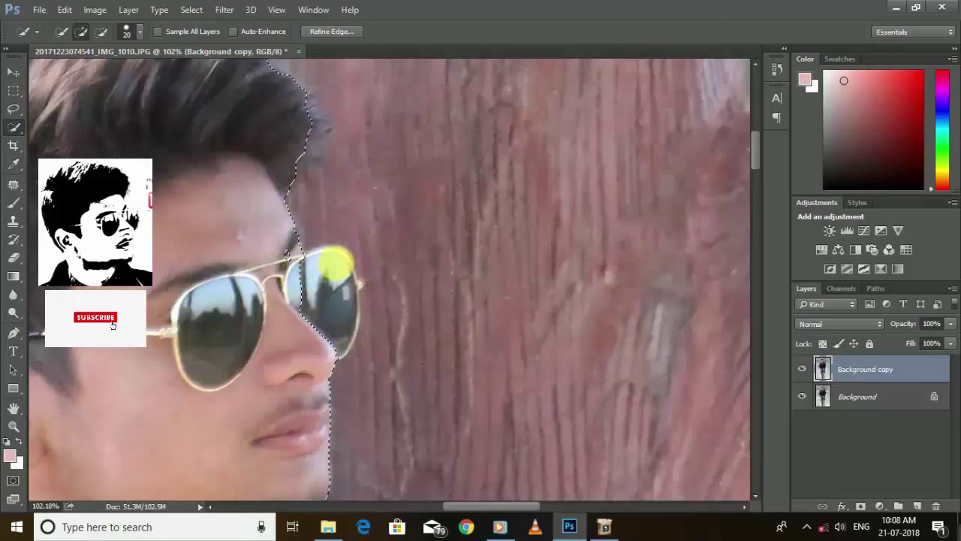
mouse_move(358, 289)
left_mouse_down()
mouse_move(308, 265)
mouse_move(351, 325)
mouse_move(346, 343)
mouse_move(322, 354)
mouse_move(318, 322)
mouse_move(331, 297)
mouse_move(298, 301)
left_mouse_up()
scroll(299, 303, "up", 1)
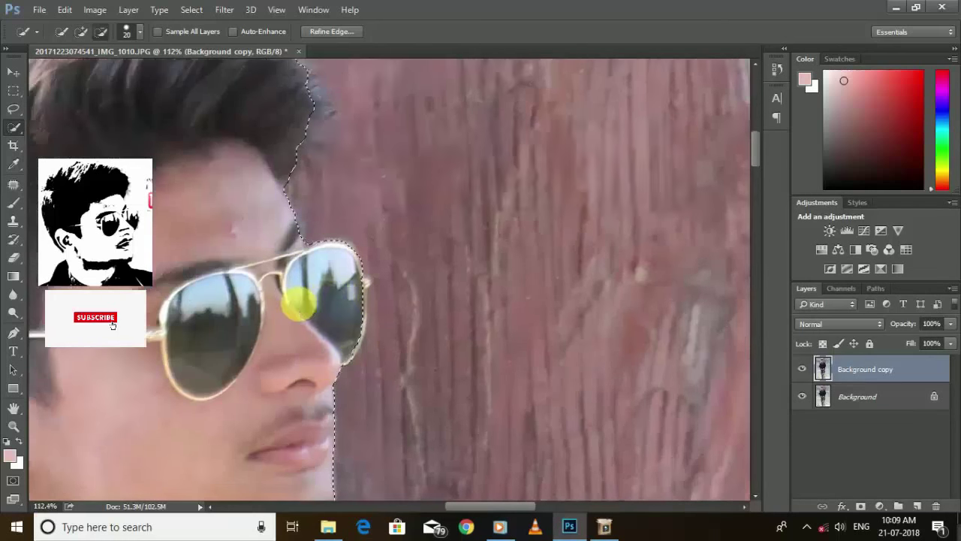
scroll(299, 303, "up", 2)
scroll(299, 301, "up", 2)
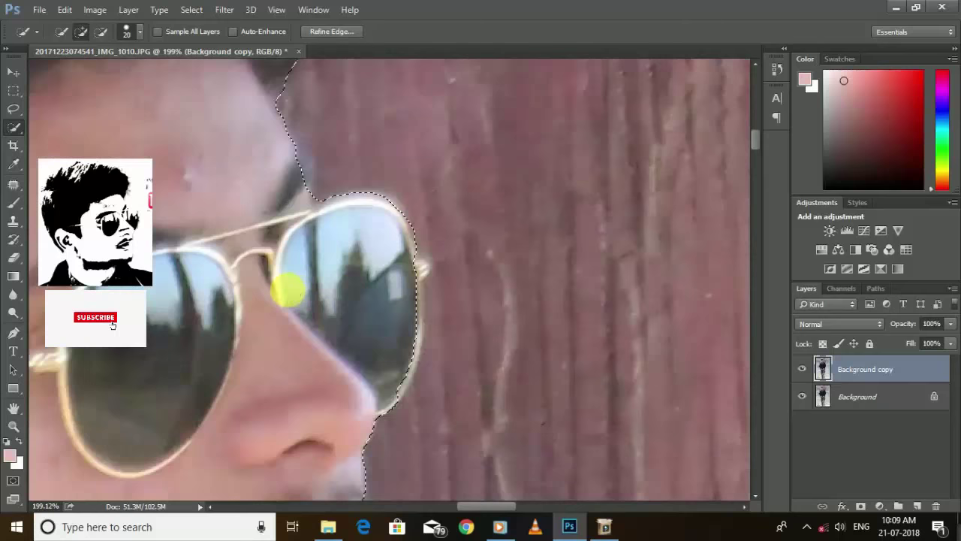
mouse_move(384, 293)
left_mouse_down()
mouse_move(274, 240)
mouse_move(283, 372)
mouse_move(333, 249)
mouse_move(287, 268)
mouse_move(277, 228)
left_mouse_up()
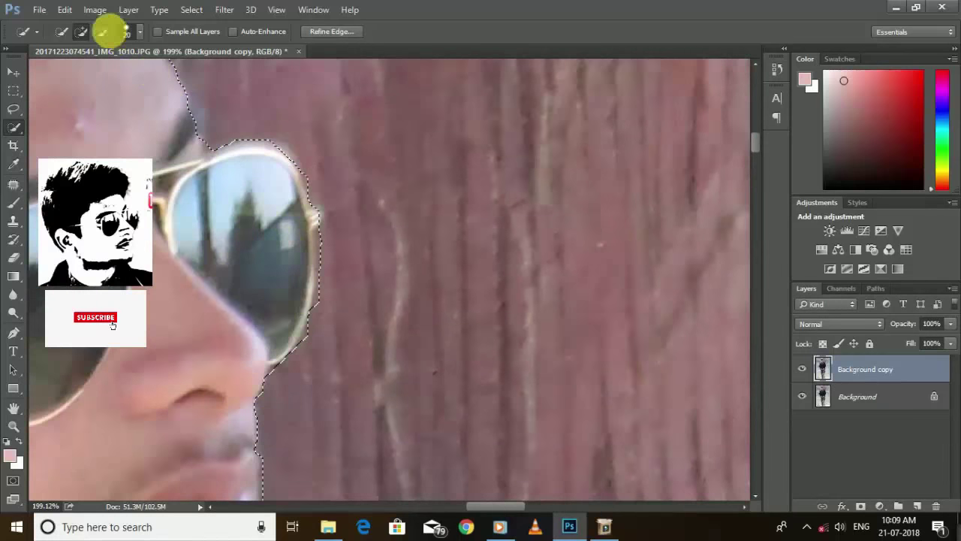
left_click(103, 31)
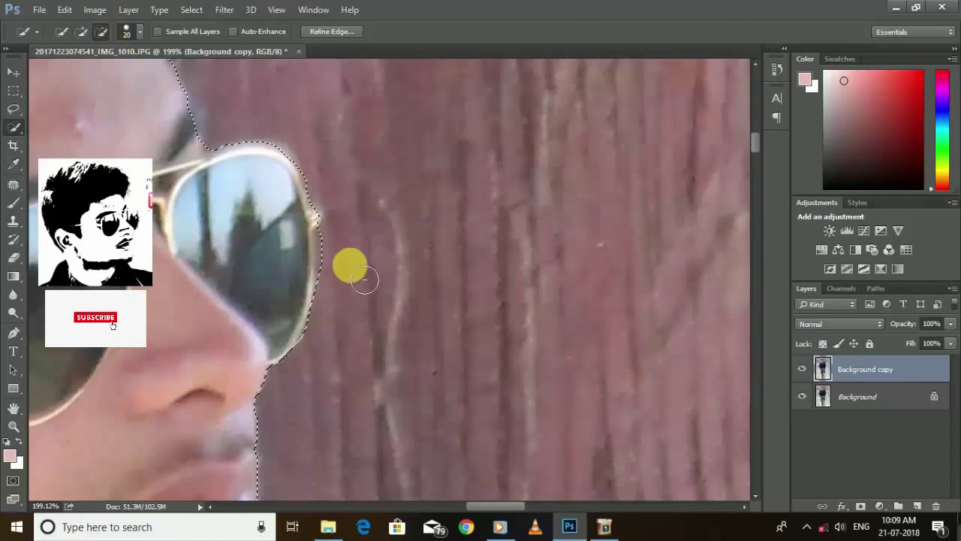
key("bracketleft")
key("bracketleft")
key("bracketleft")
key("bracketleft")
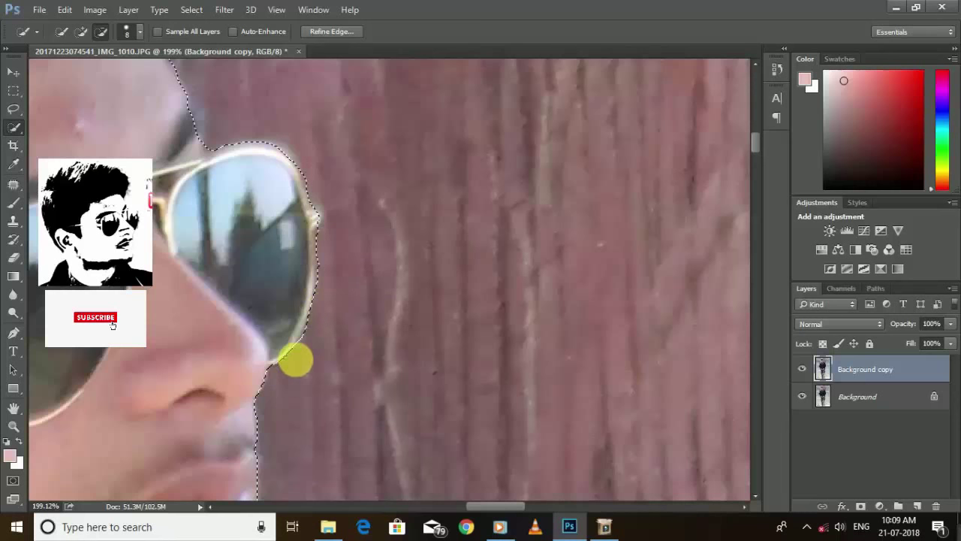
Step: Fix the selection edge between the chin and collar
left_click_drag(302, 375, 321, 208)
left_click_drag(319, 412, 315, 263)
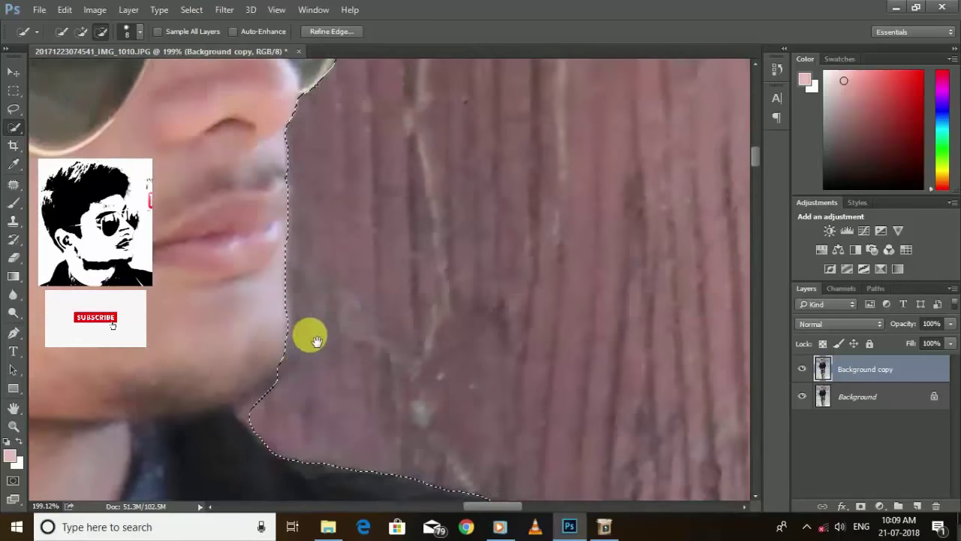
left_click_drag(311, 405, 303, 342)
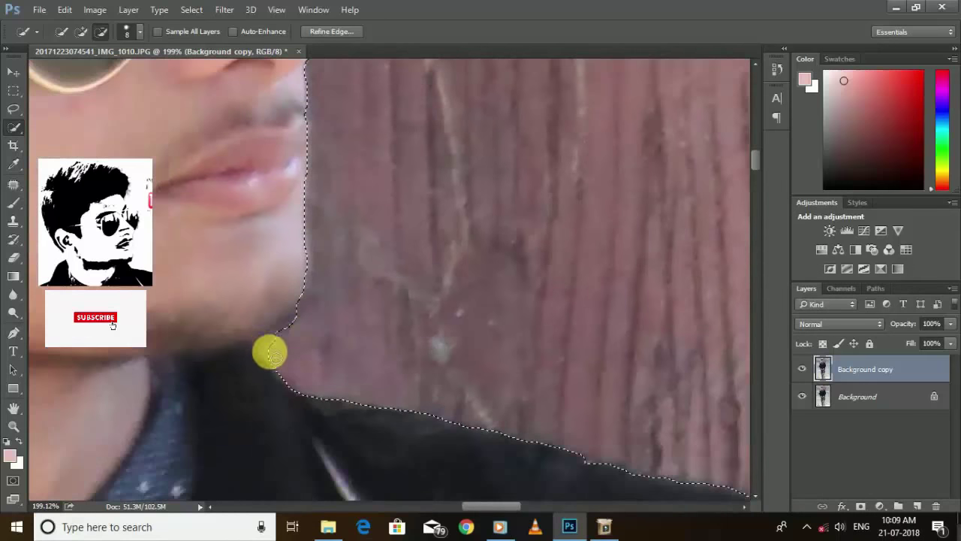
left_click_drag(275, 347, 337, 378)
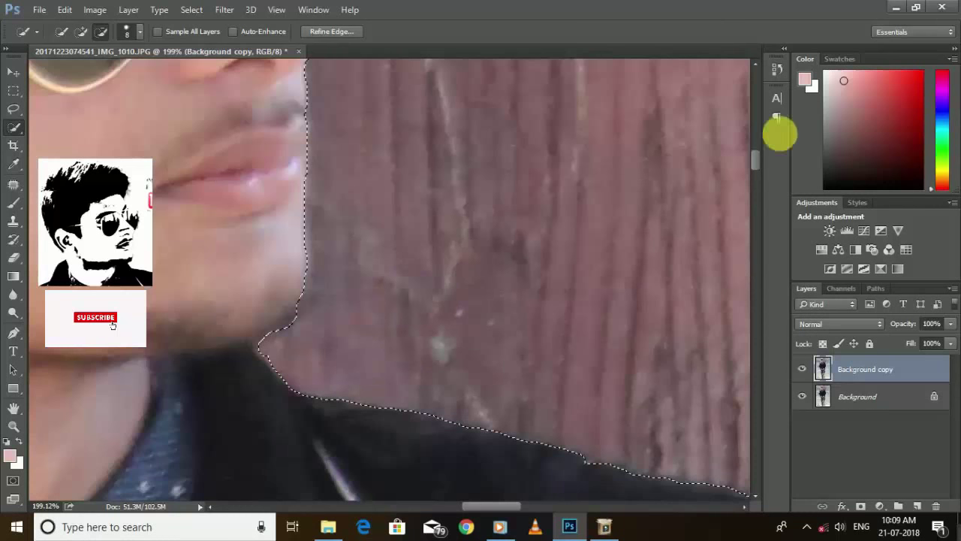
left_click_drag(755, 156, 751, 233)
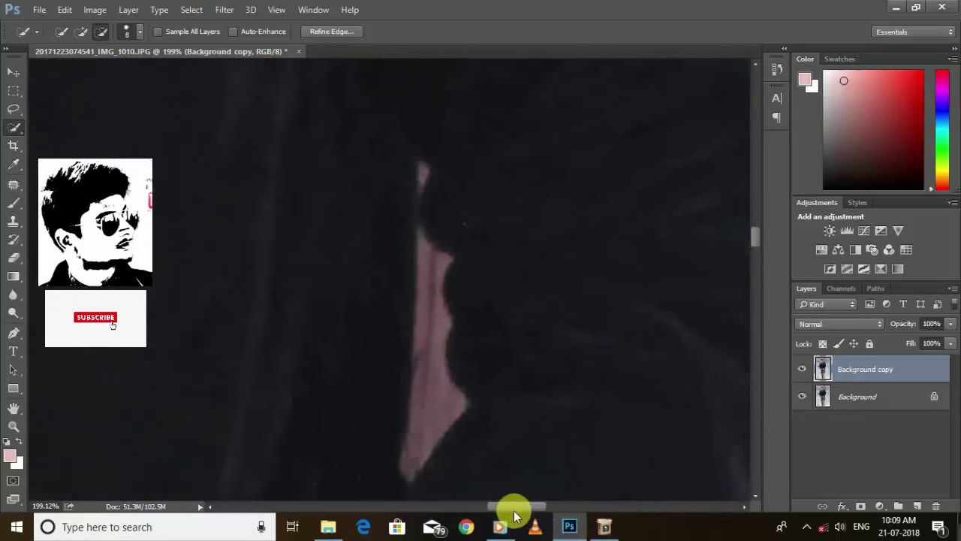
left_click_drag(488, 509, 510, 508)
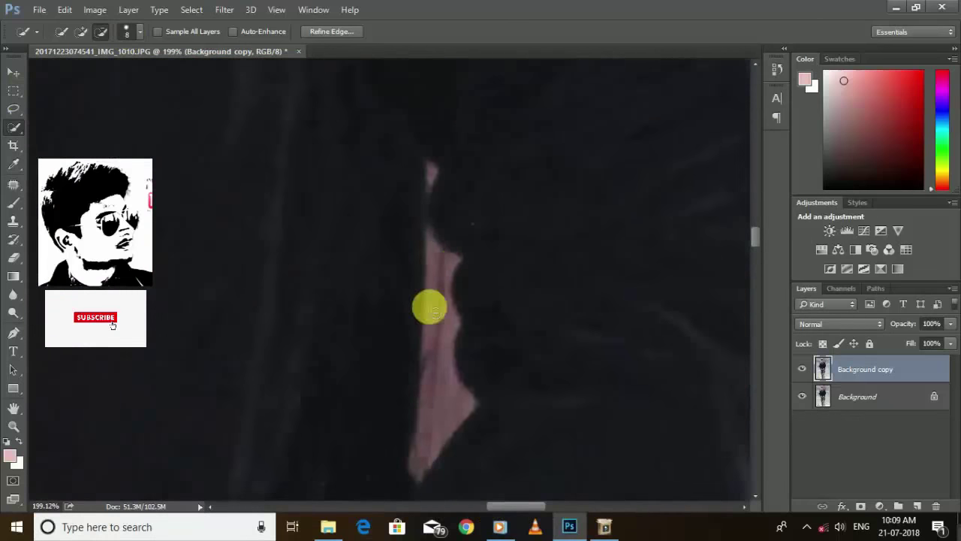
Step: Extend the selection over the pink strip in the dark jacket, panning along it
key("bracketright")
key("bracketright")
key("bracketright")
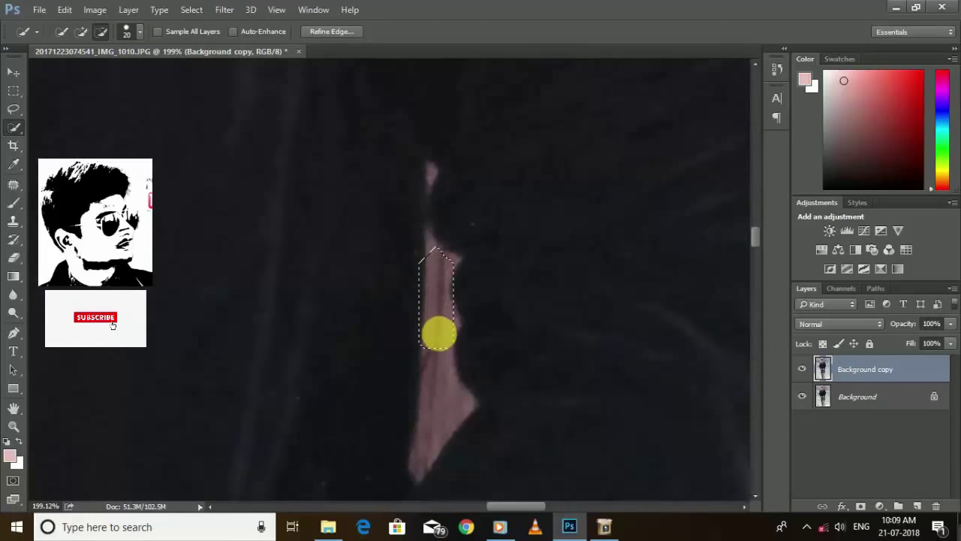
mouse_move(438, 334)
left_mouse_down()
mouse_move(453, 422)
mouse_move(435, 474)
mouse_move(442, 261)
mouse_move(430, 172)
mouse_move(471, 77)
left_mouse_up()
key("bracketleft")
scroll(506, 112, "up", 4)
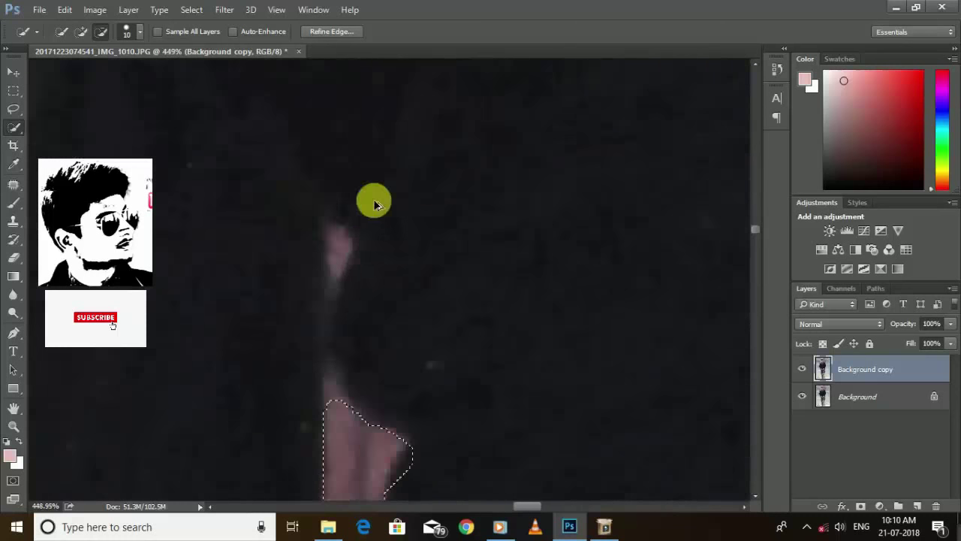
left_click_drag(352, 257, 355, 285)
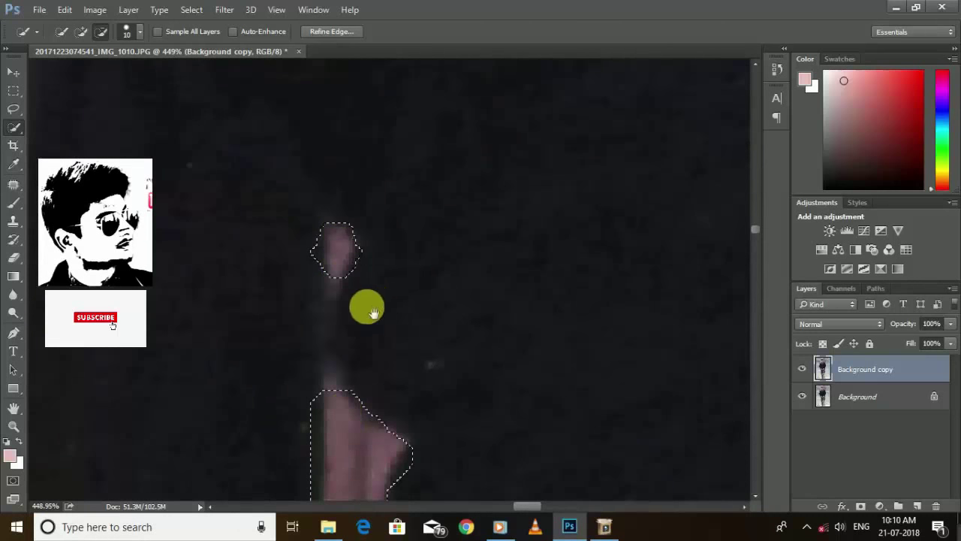
left_click_drag(373, 312, 410, 192)
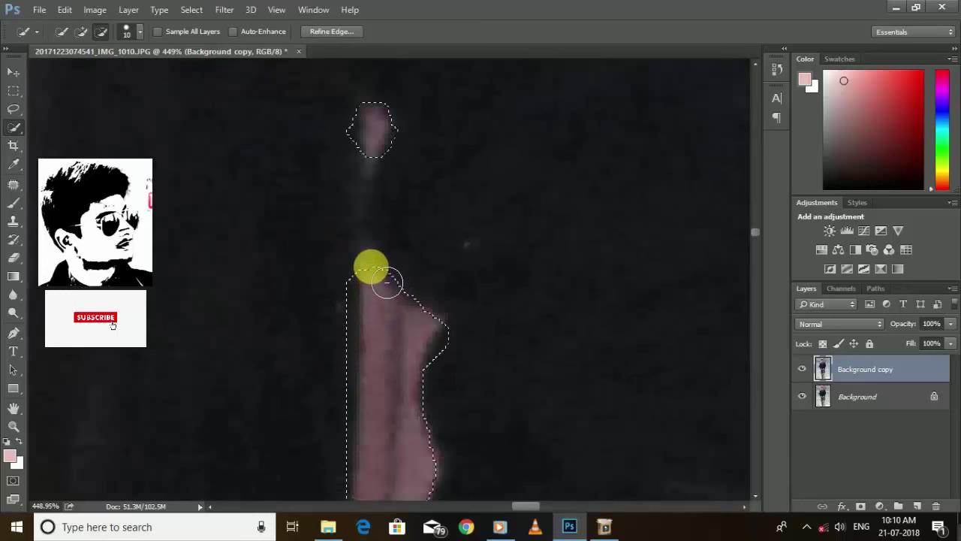
left_click_drag(386, 281, 456, 354)
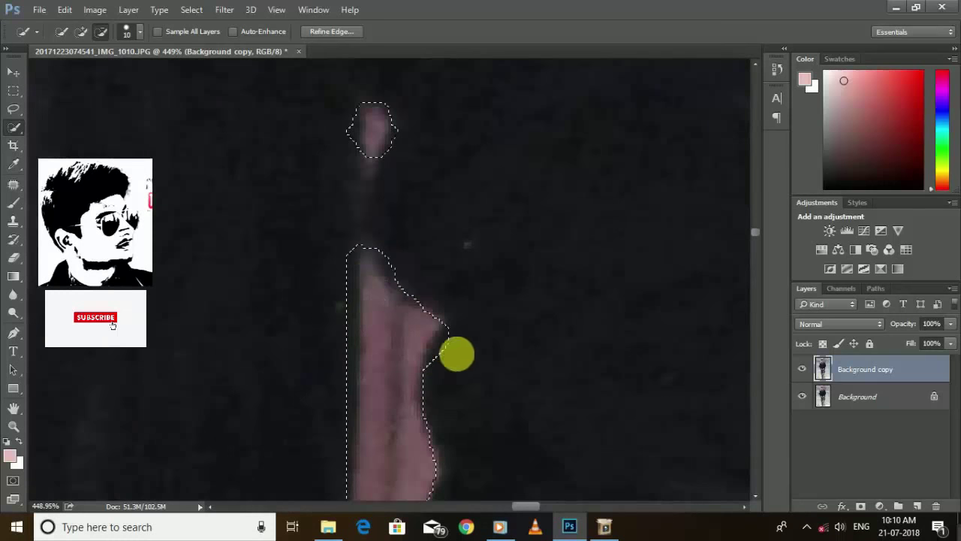
left_click_drag(307, 318, 414, 211)
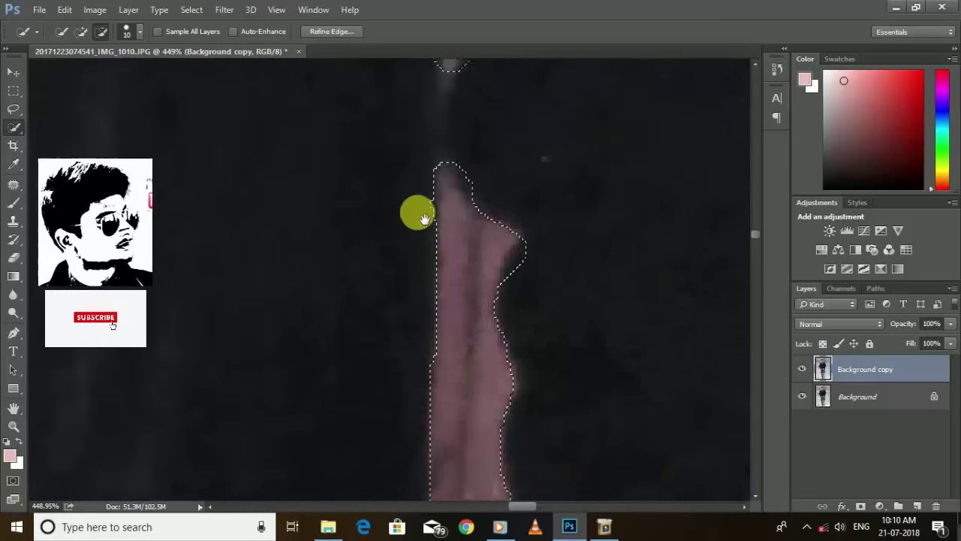
left_click_drag(371, 167, 345, 268)
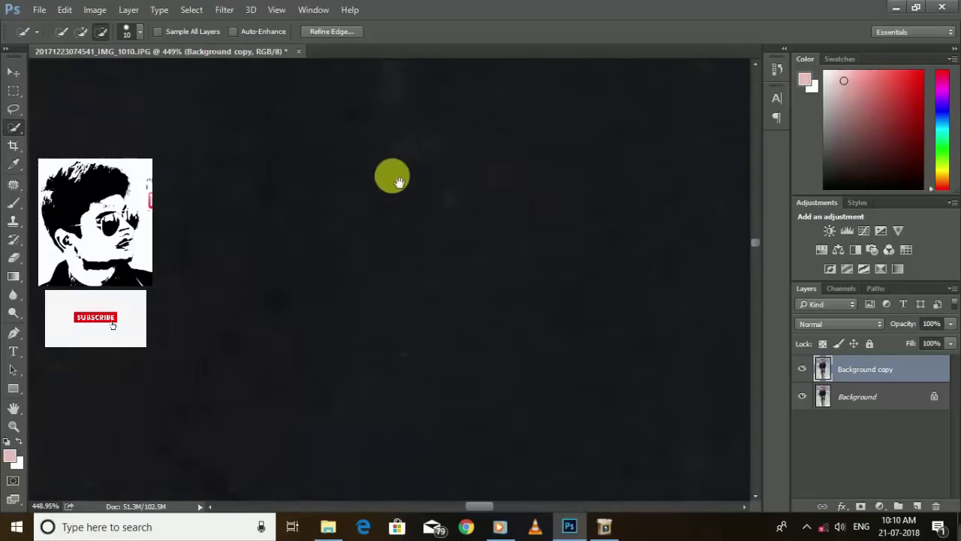
left_click_drag(393, 176, 248, 229)
Step: Subtract the wood between the legs using brush sizes 35 then 30, then zoom out
scroll(248, 229, "left", 3)
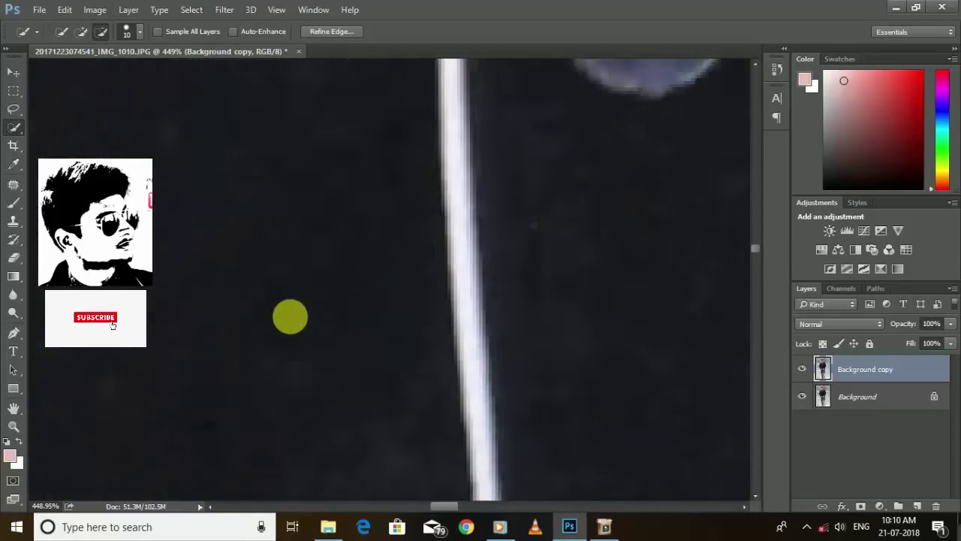
scroll(290, 304, "down", 3)
scroll(290, 302, "down", 2)
scroll(232, 321, "down", 2)
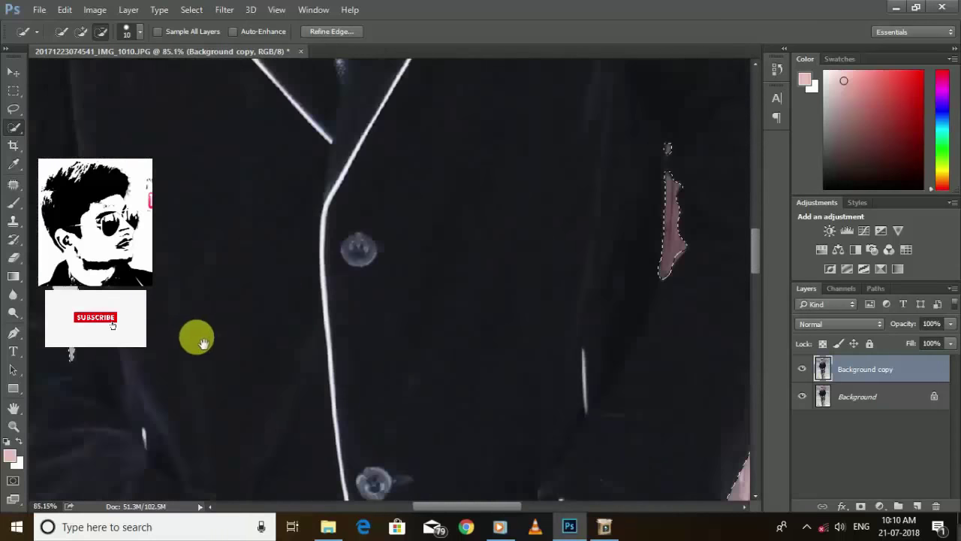
left_click_drag(196, 337, 254, 304)
scroll(255, 304, "down", 5)
scroll(226, 221, "down", 2)
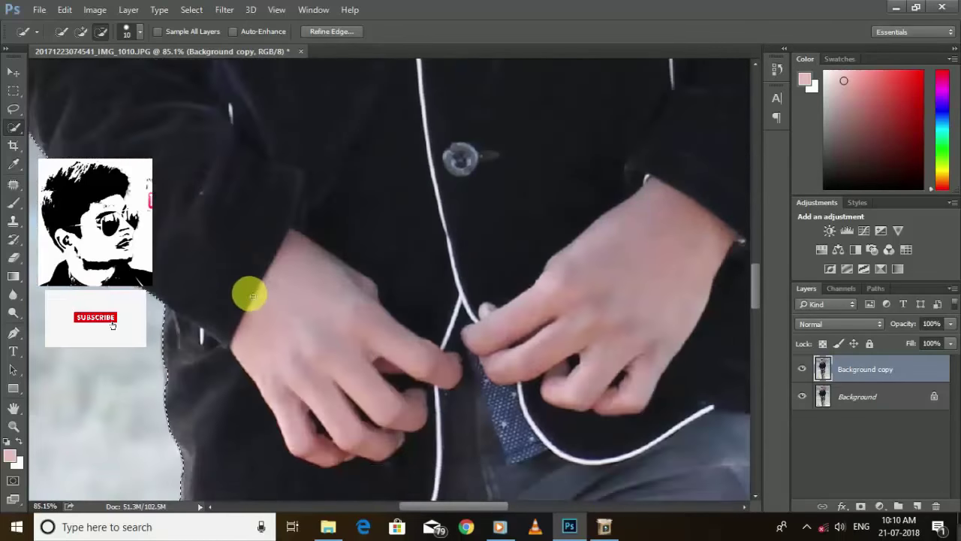
scroll(250, 293, "down", 2)
scroll(250, 293, "down", 2)
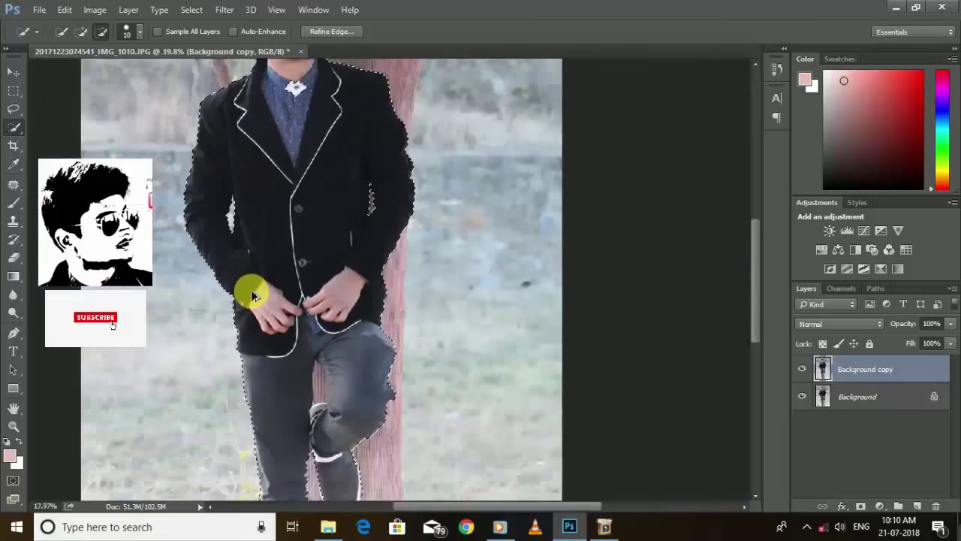
scroll(252, 294, "down", 1)
scroll(252, 294, "up", 2)
scroll(266, 318, "up", 2)
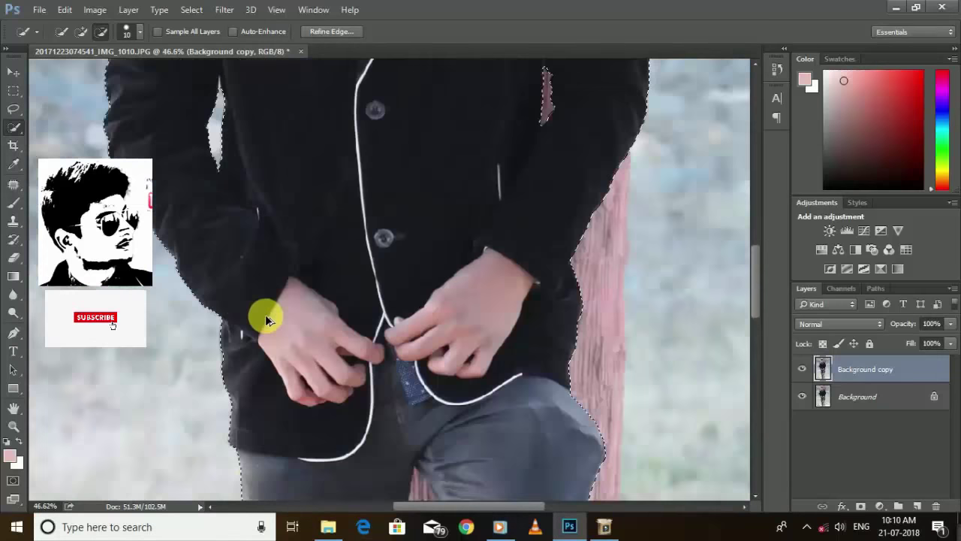
scroll(347, 401, "up", 2)
scroll(366, 315, "up", 1)
scroll(371, 312, "down", 3)
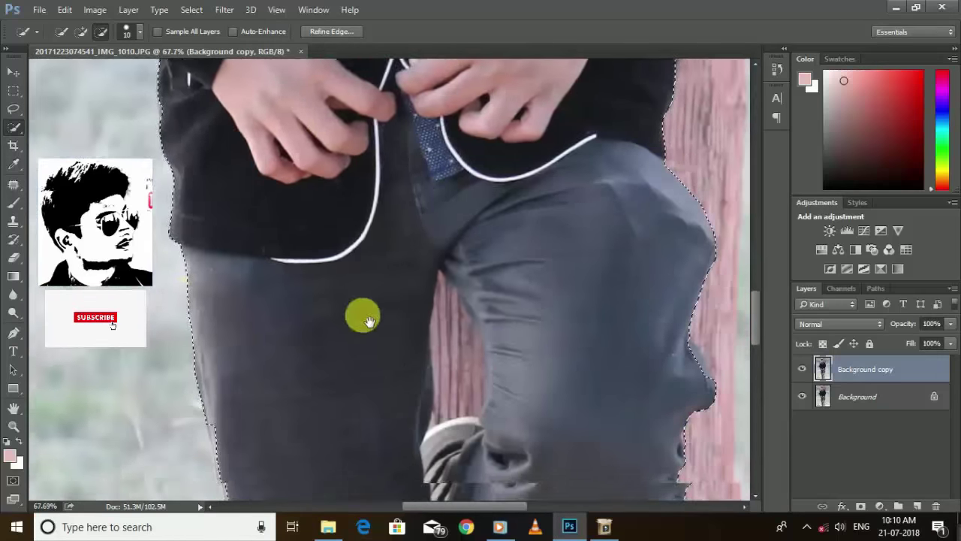
scroll(361, 318, "down", 1)
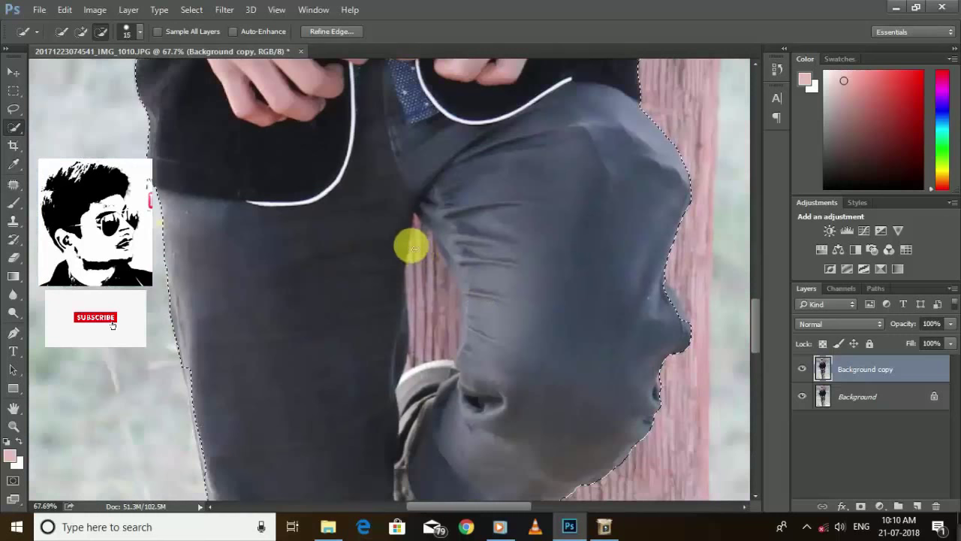
key("bracketright")
key("bracketright")
mouse_move(426, 248)
left_mouse_down()
mouse_move(449, 332)
mouse_move(432, 248)
mouse_move(445, 299)
mouse_move(434, 275)
mouse_move(440, 258)
left_mouse_up()
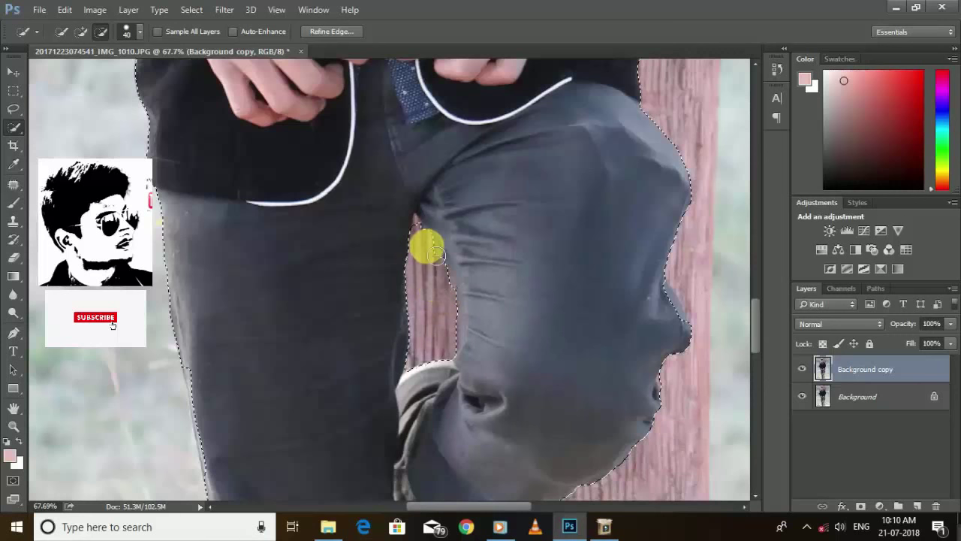
key("bracketleft")
key("bracketleft")
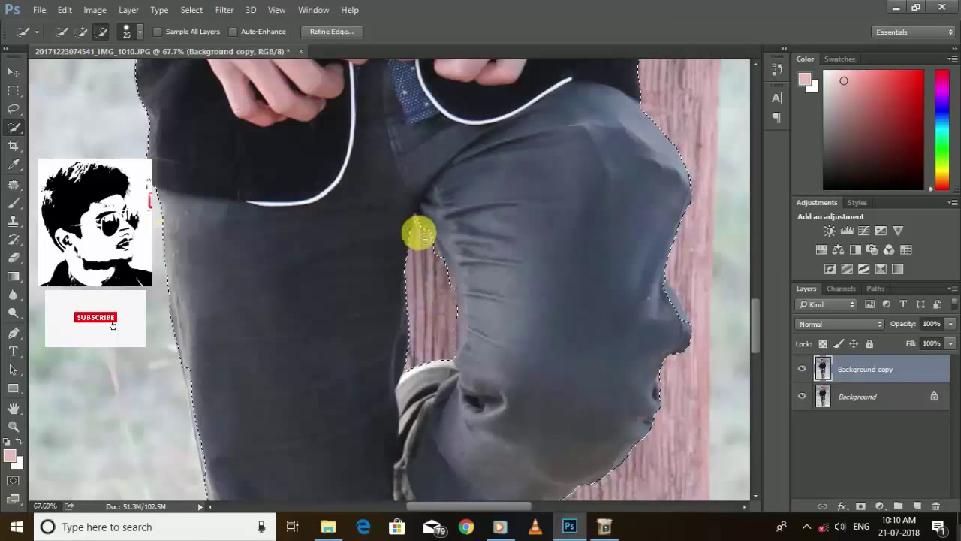
mouse_move(418, 234)
left_mouse_down()
mouse_move(419, 223)
mouse_move(420, 262)
mouse_move(429, 237)
left_mouse_up()
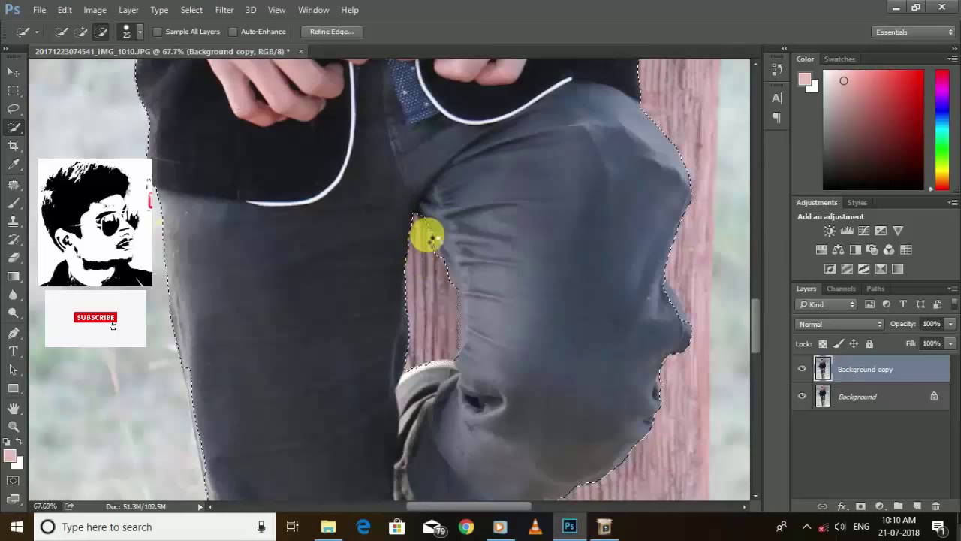
scroll(424, 236, "down", 3)
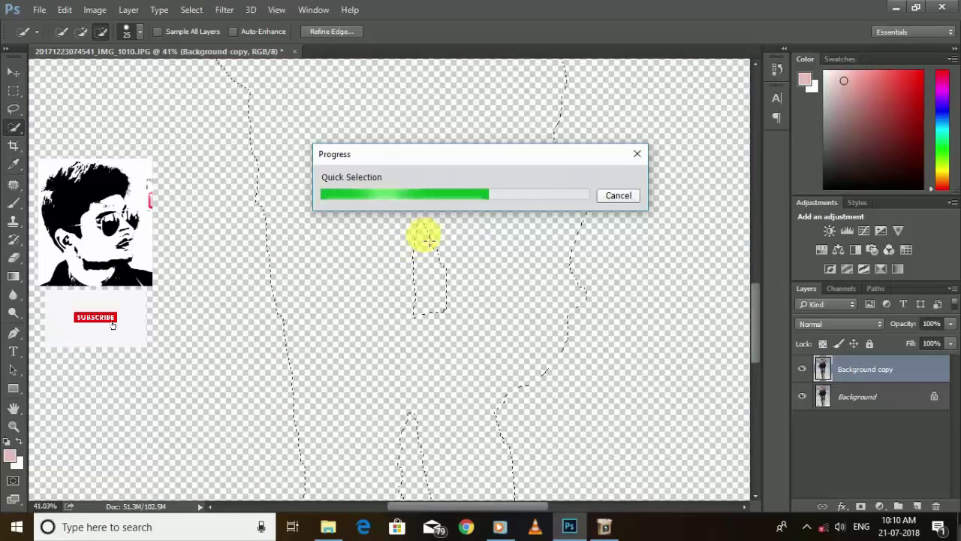
scroll(383, 247, "down", 2)
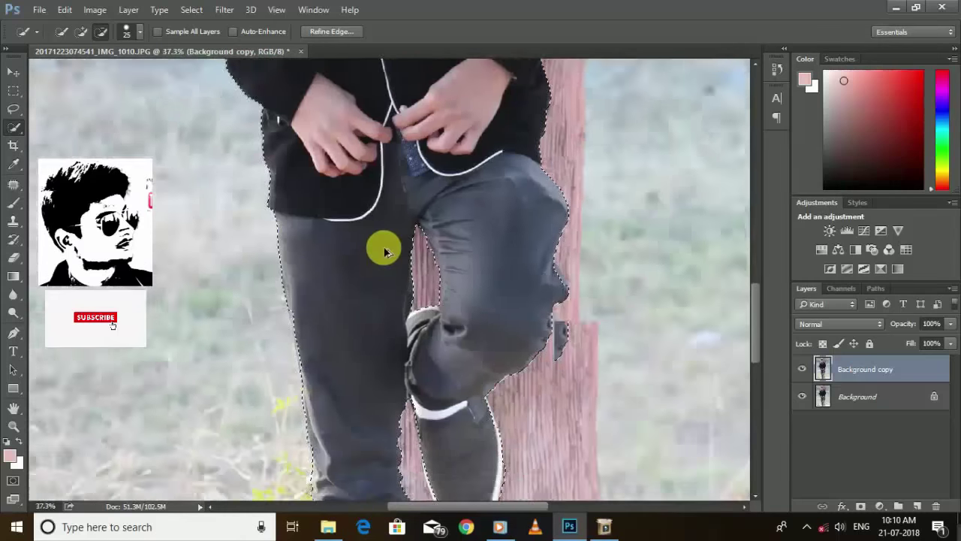
scroll(382, 249, "down", 2)
scroll(381, 248, "down", 2)
scroll(376, 215, "down", 2)
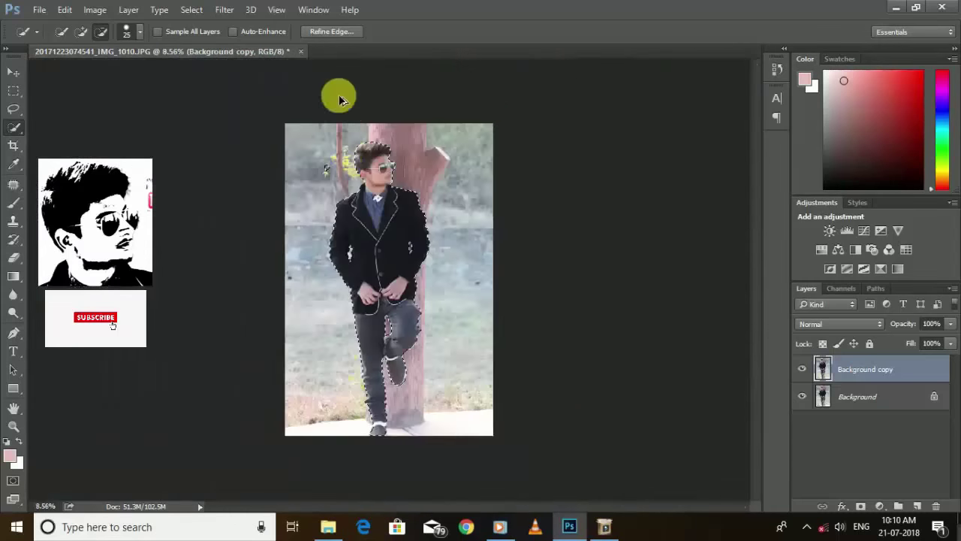
Step: In Refine Edge, brush the area beside the head and the hair edge at sizes 143 and 90
left_click(334, 32)
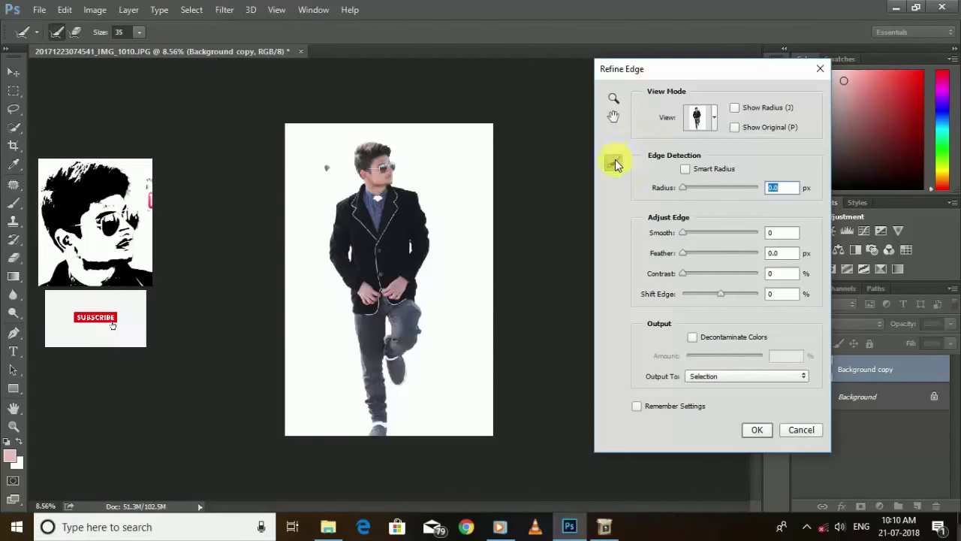
left_click_drag(614, 165, 637, 159)
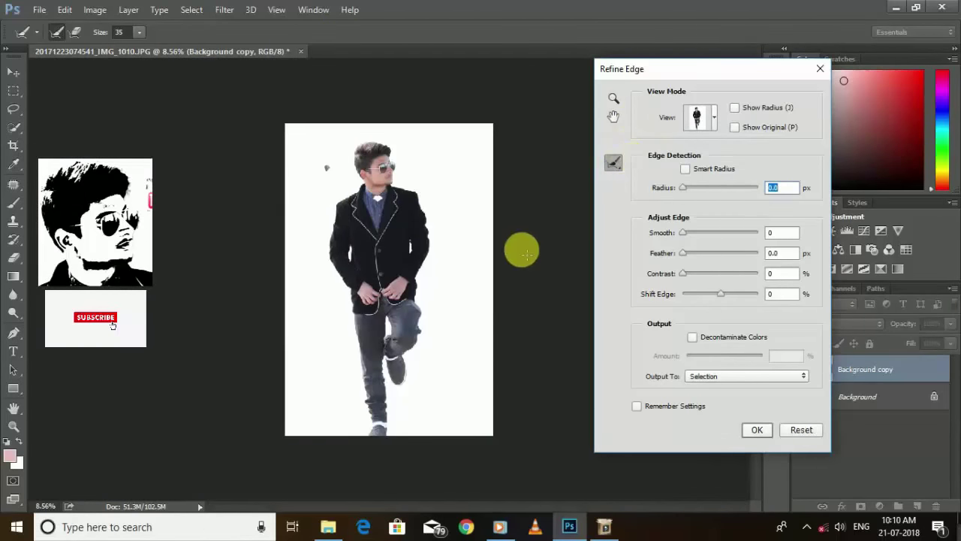
key("ctrl+plus")
key("ctrl+plus")
key("ctrl+plus")
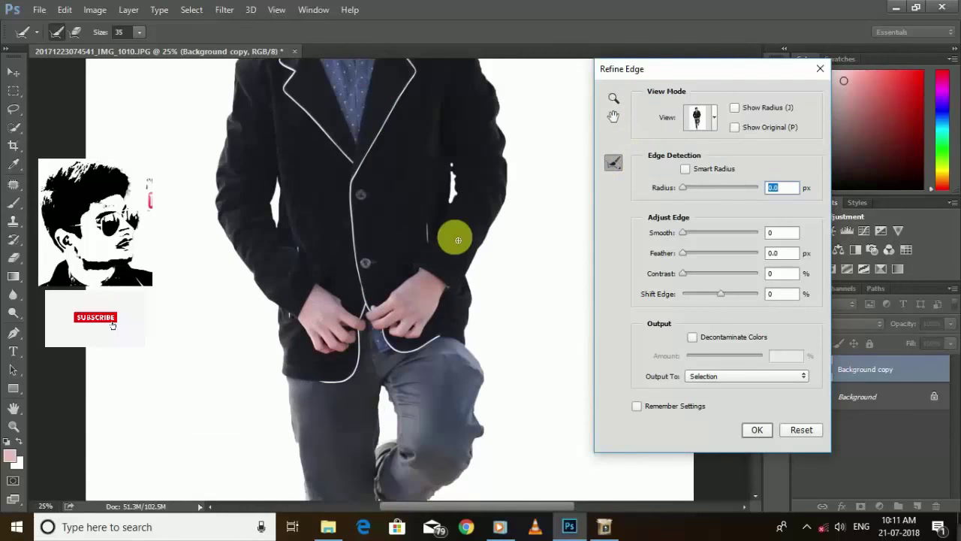
key("ctrl+plus")
scroll(275, 183, "up", 3)
scroll(321, 214, "up", 3)
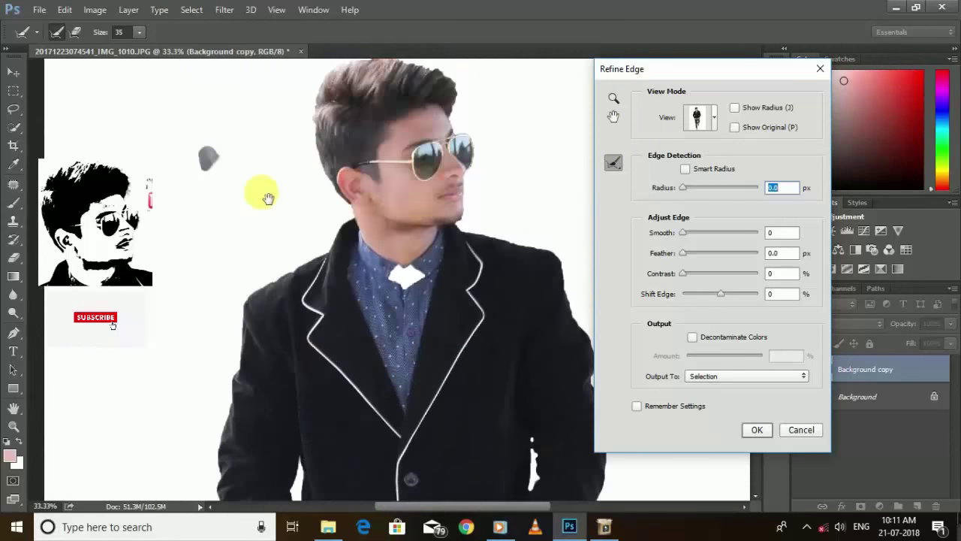
left_click_drag(206, 157, 216, 171)
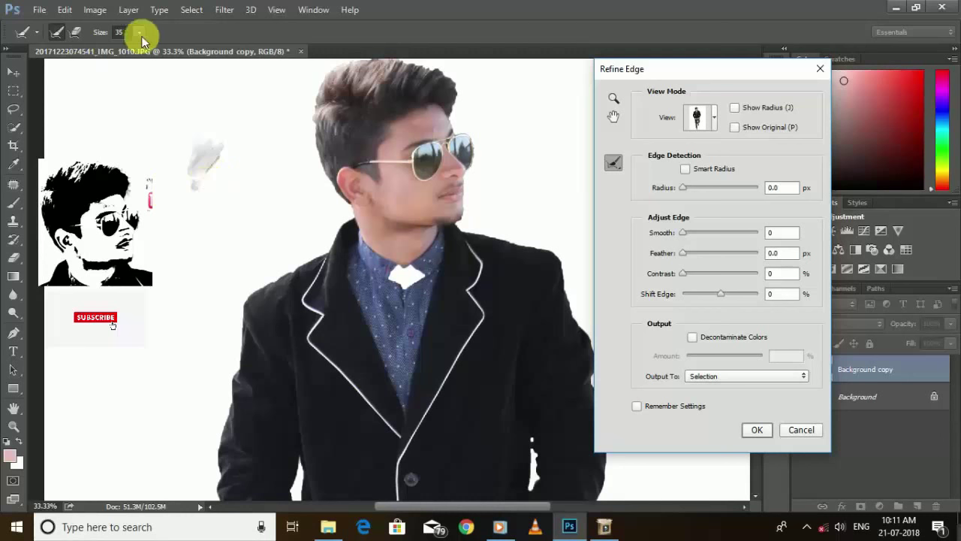
left_click_drag(139, 49, 194, 48)
mouse_move(238, 145)
left_mouse_down()
mouse_move(218, 192)
mouse_move(280, 152)
mouse_move(238, 178)
mouse_move(189, 287)
left_mouse_up()
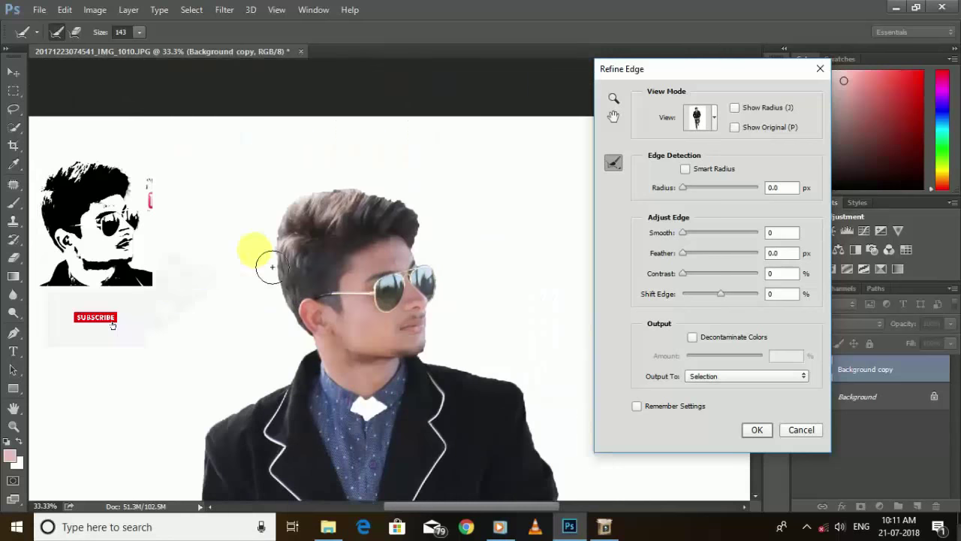
key("bracketleft")
key("bracketleft")
key("bracketleft")
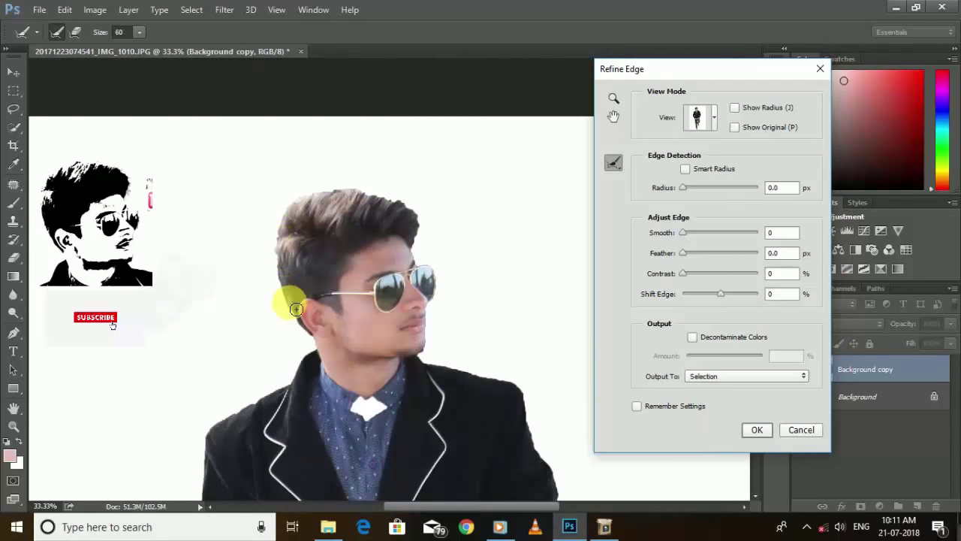
mouse_move(289, 277)
left_mouse_down()
mouse_move(288, 208)
mouse_move(310, 195)
mouse_move(404, 211)
left_mouse_up()
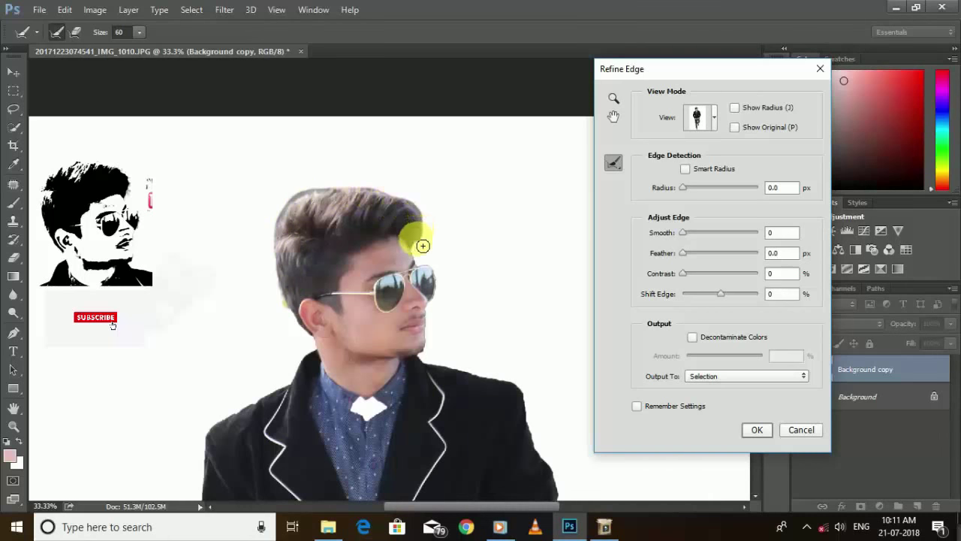
mouse_move(420, 252)
left_mouse_down()
mouse_move(489, 243)
mouse_move(422, 365)
mouse_move(279, 302)
mouse_move(404, 313)
left_mouse_up()
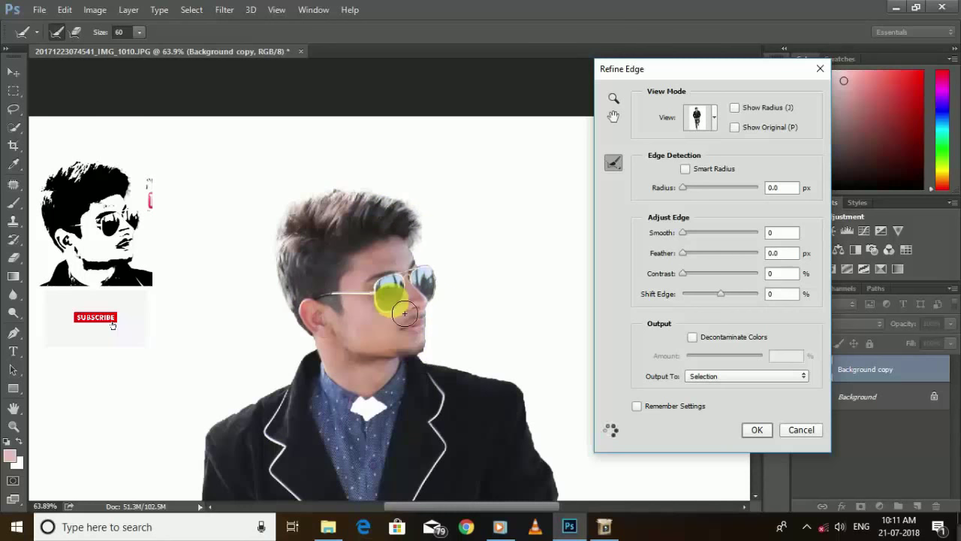
Step: Refine the chin edge with a 45 px brush, zooming closer to smooth it
scroll(404, 312, "up", 2)
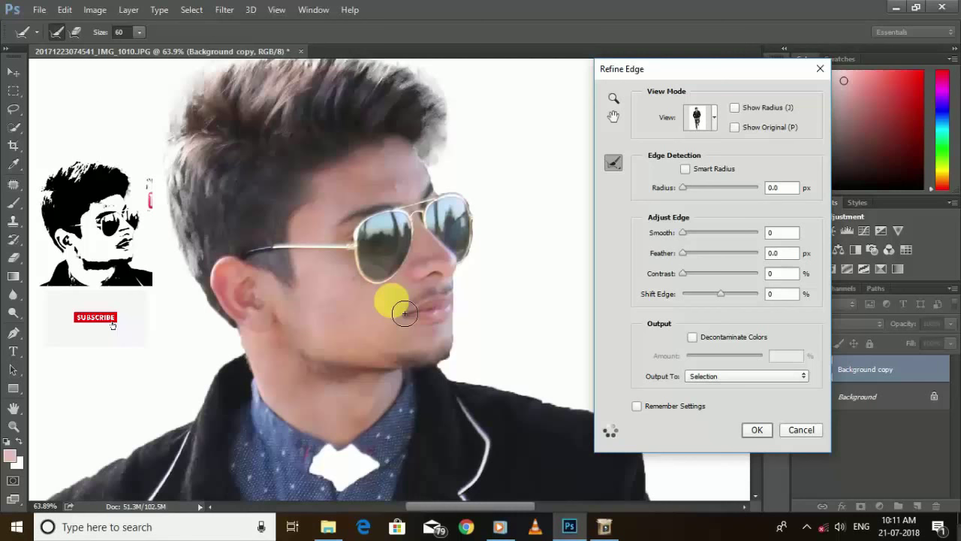
key("bracketleft")
key("bracketleft")
left_click_drag(404, 312, 459, 351)
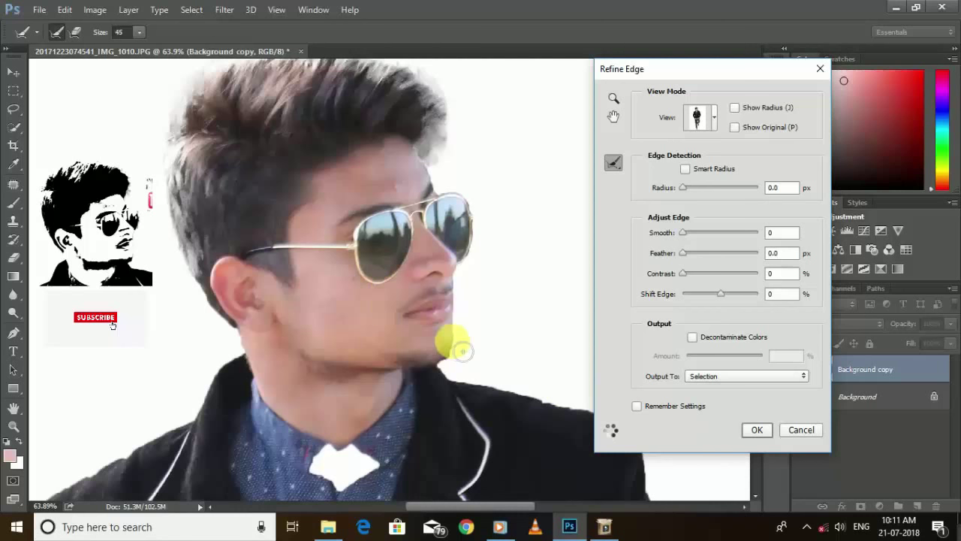
left_click(137, 33)
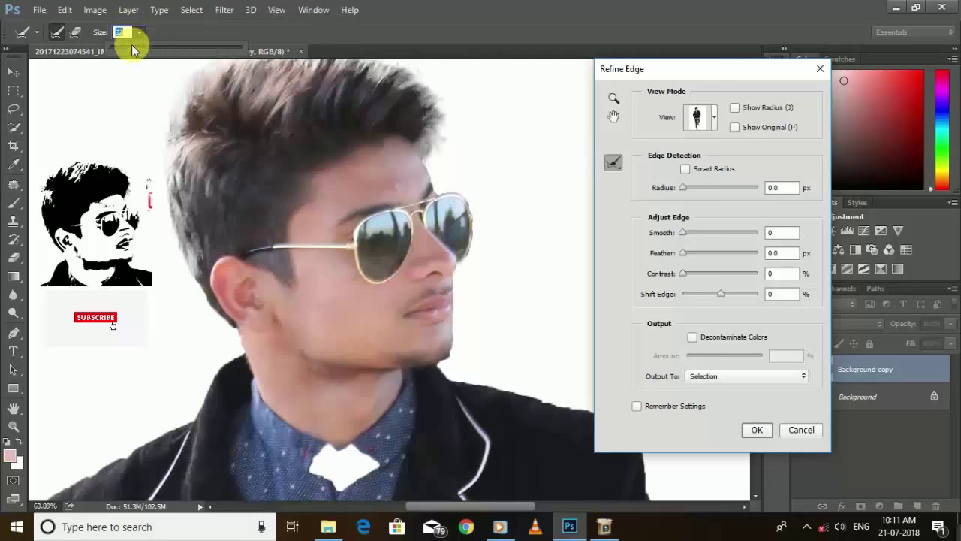
key("ctrl+plus")
key("ctrl+plus")
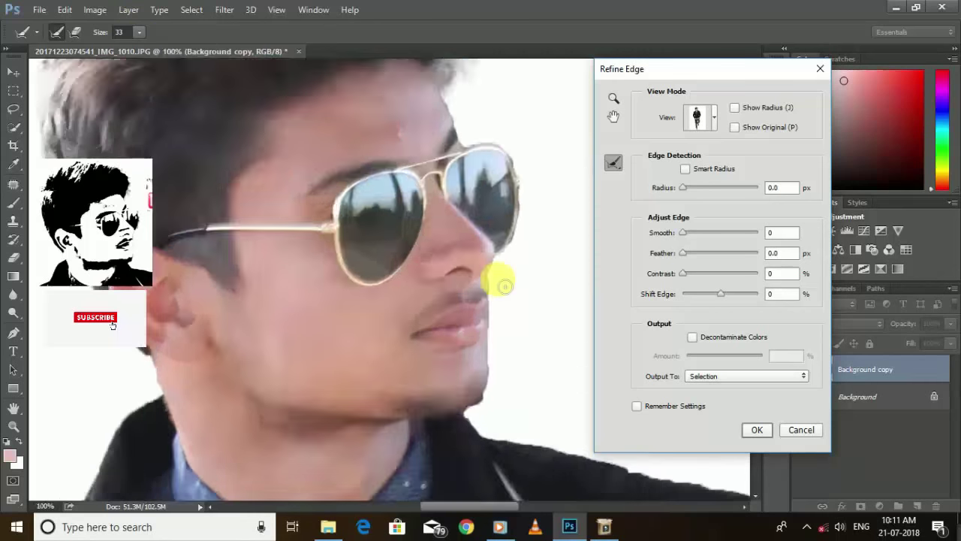
key("ctrl+plus")
left_click_drag(517, 392, 353, 218)
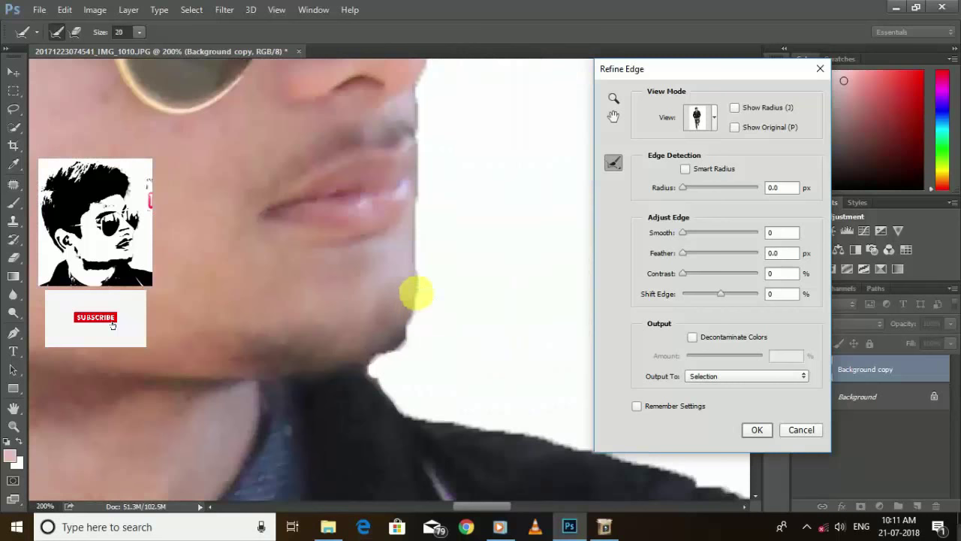
mouse_move(424, 284)
left_mouse_down()
mouse_move(412, 337)
mouse_move(381, 368)
mouse_move(451, 338)
left_mouse_up()
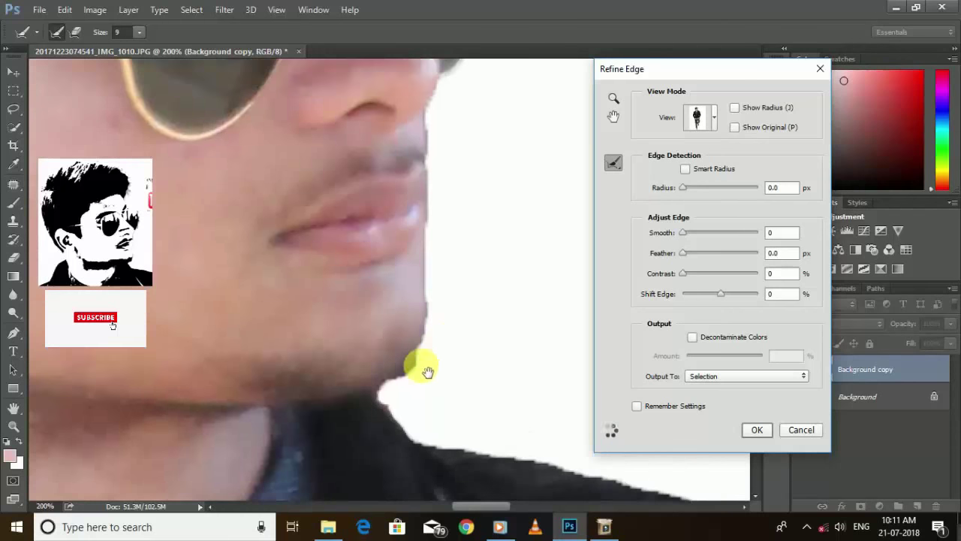
left_click_drag(429, 387, 447, 362)
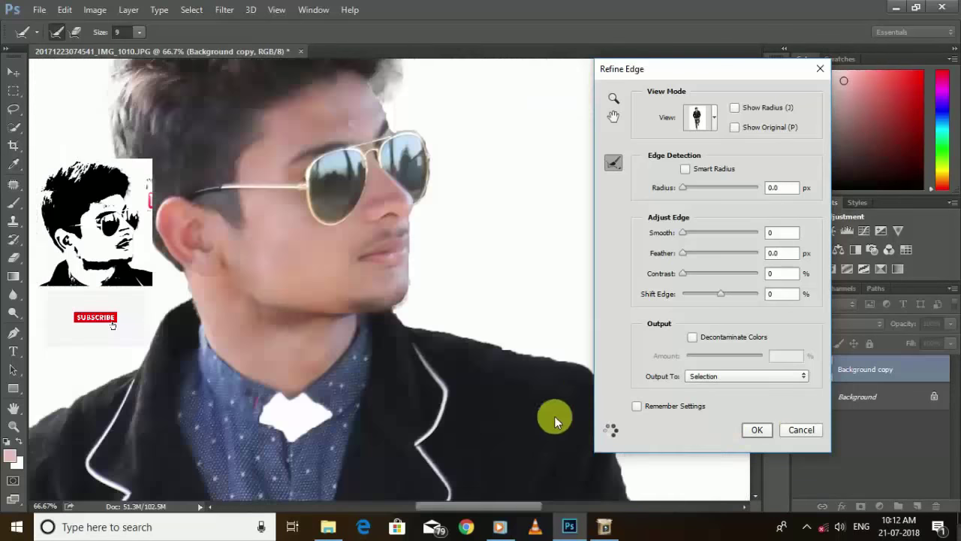
Step: Adjust the refine brush size, accept Refine Edge, and zoom out to the whole photo
left_click(613, 162)
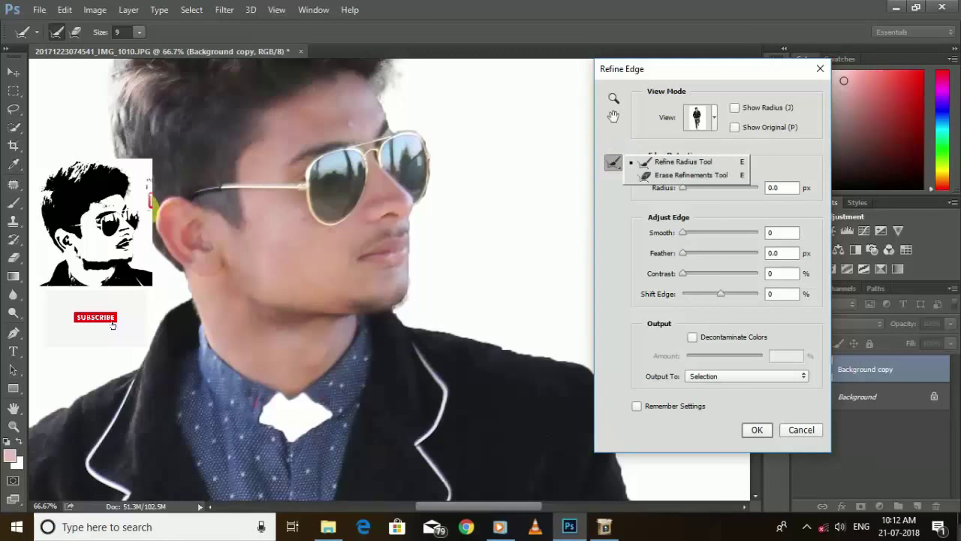
key("e")
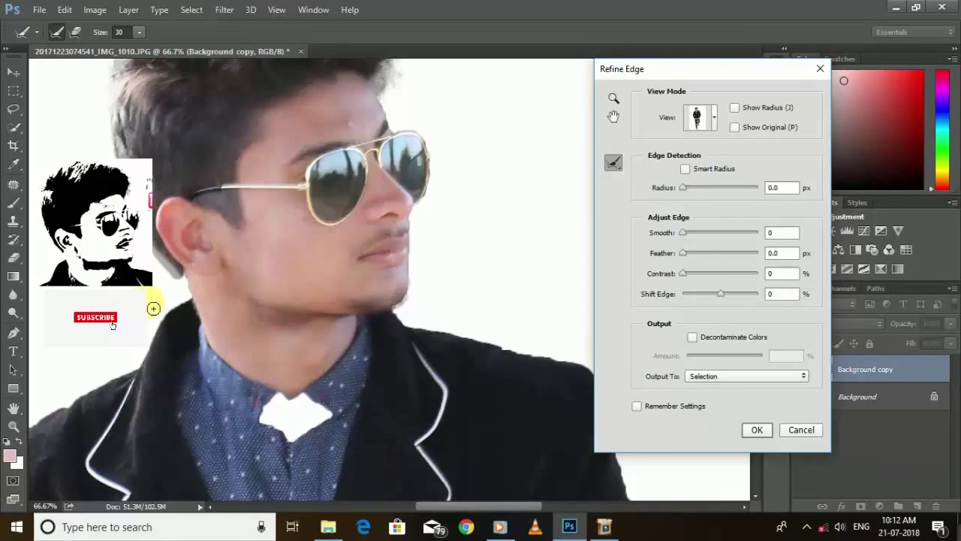
key("bracketleft")
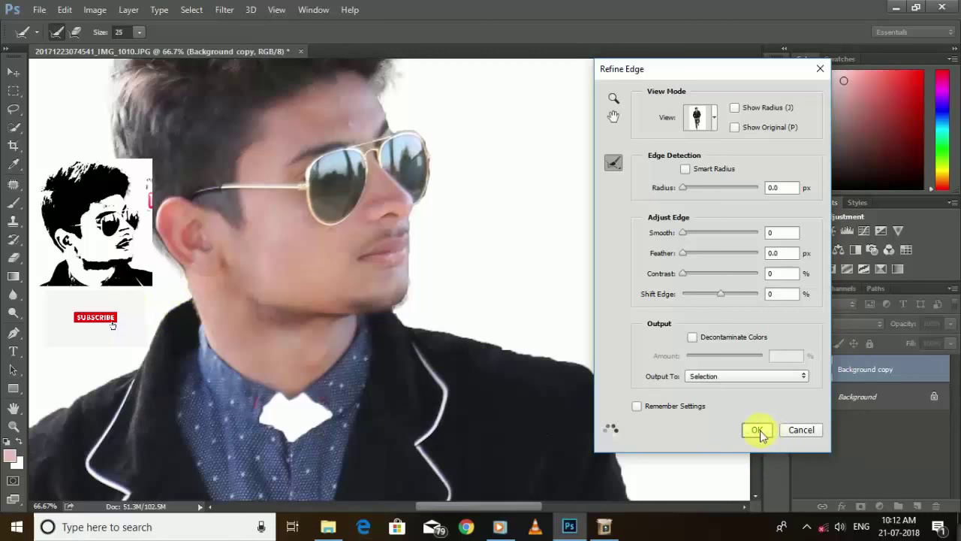
left_click(756, 431)
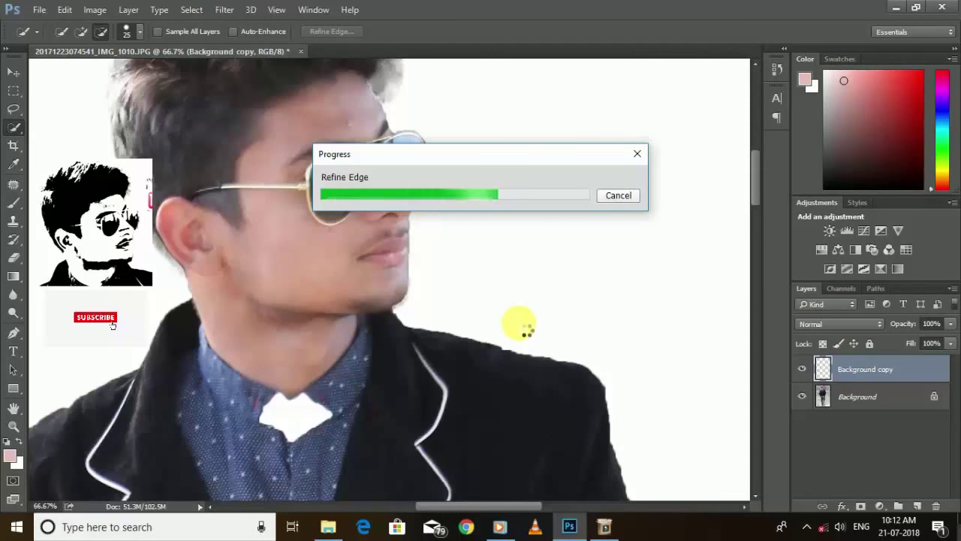
scroll(524, 328, "down", 1)
scroll(524, 328, "down", 1)
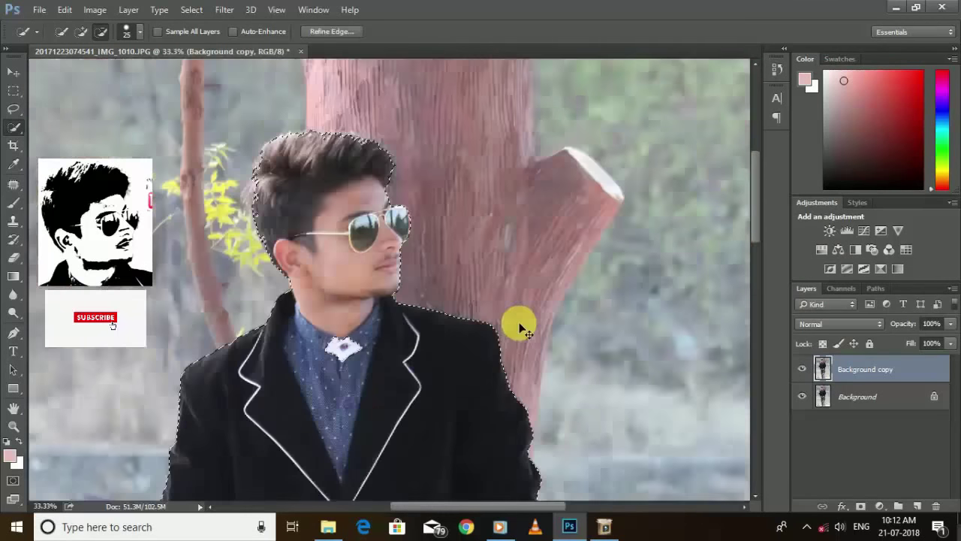
scroll(524, 328, "down", 1)
mouse_move(435, 257)
left_mouse_down()
mouse_move(483, 176)
mouse_move(472, 172)
left_mouse_up()
Step: In the Open dialog, browse the D: and C: drives and Documents to the anmakaa image folder
left_click(39, 10)
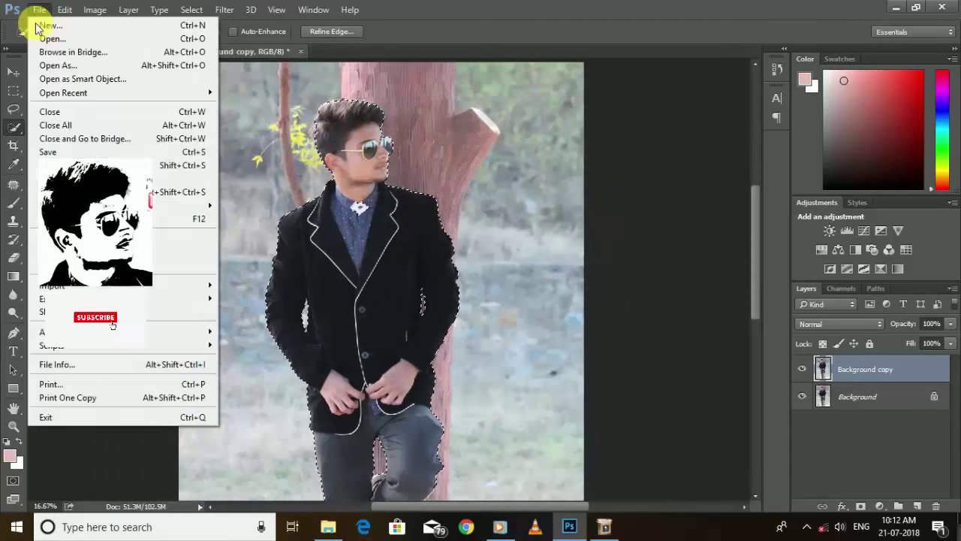
left_click(242, 141)
key("ctrl+o")
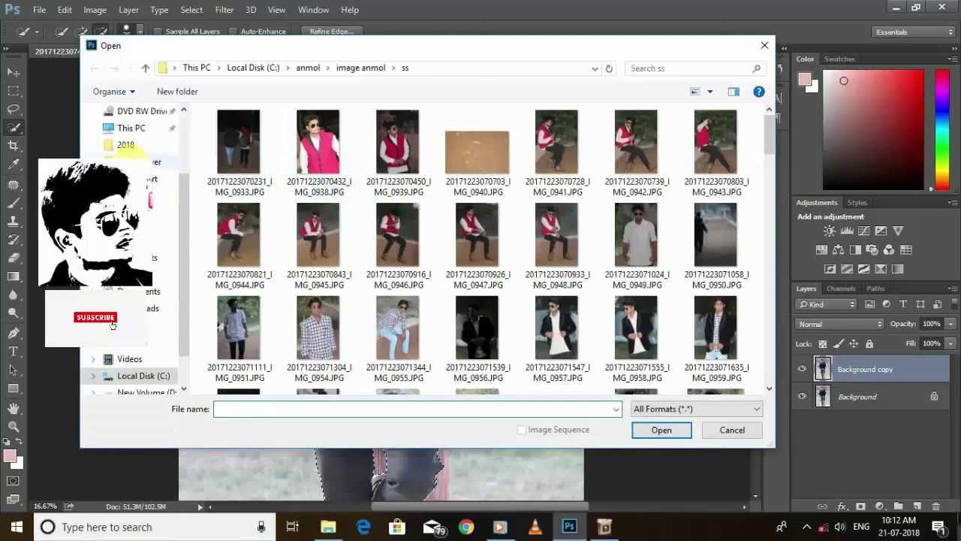
left_click(133, 138)
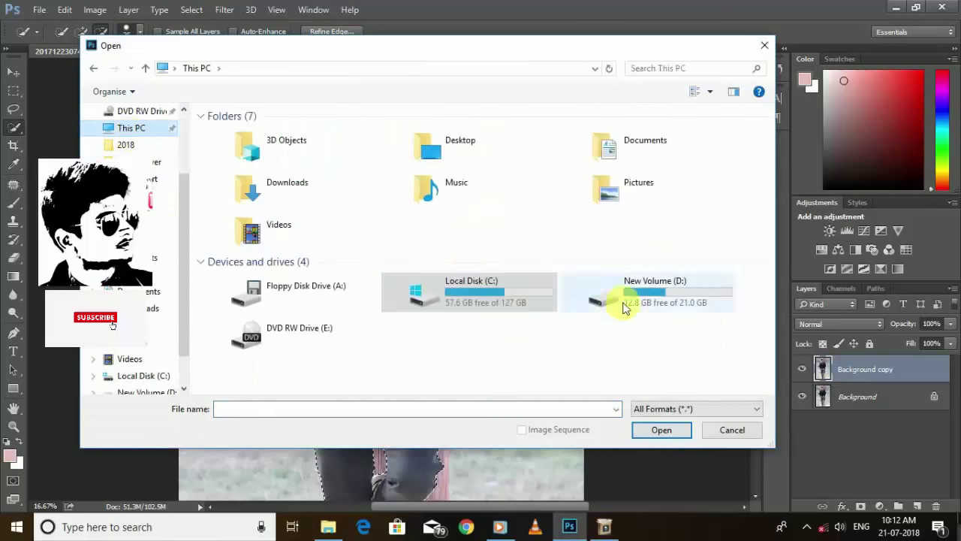
left_click(624, 300)
double_click(626, 304)
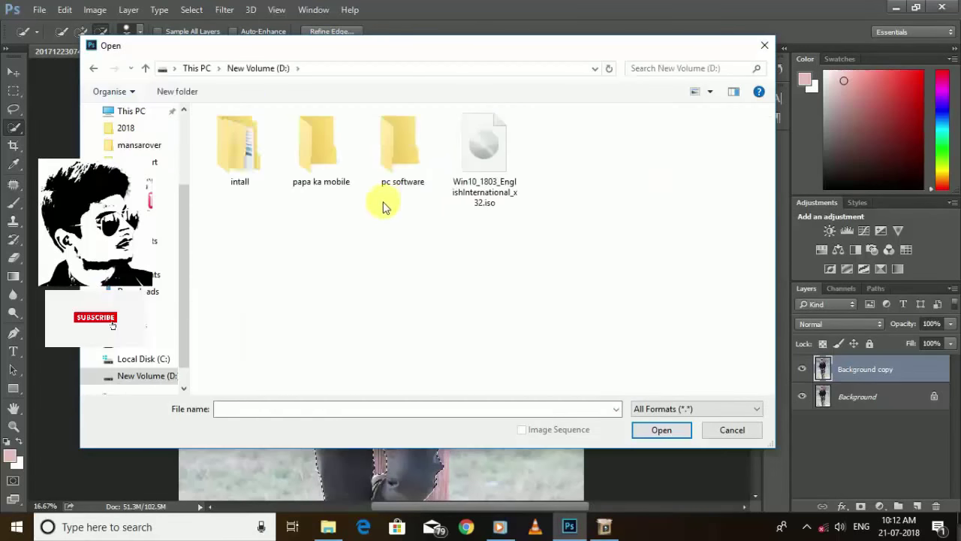
key("alt+Up")
double_click(467, 285)
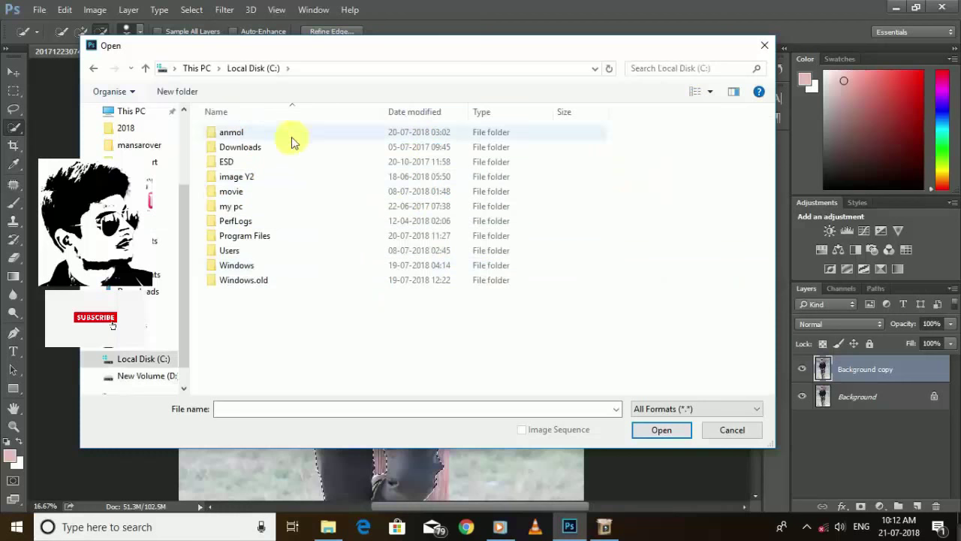
left_click(161, 223)
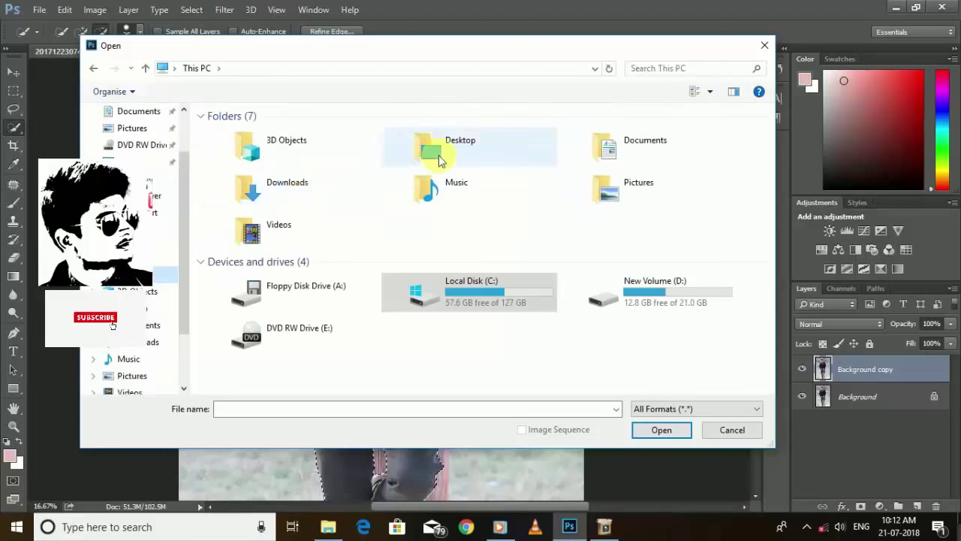
left_click(636, 157)
double_click(636, 158)
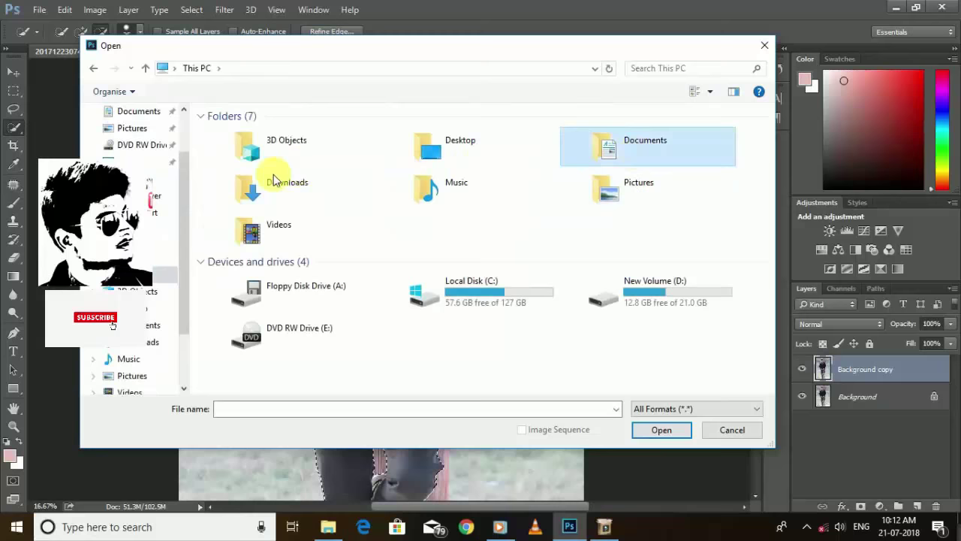
double_click(277, 179)
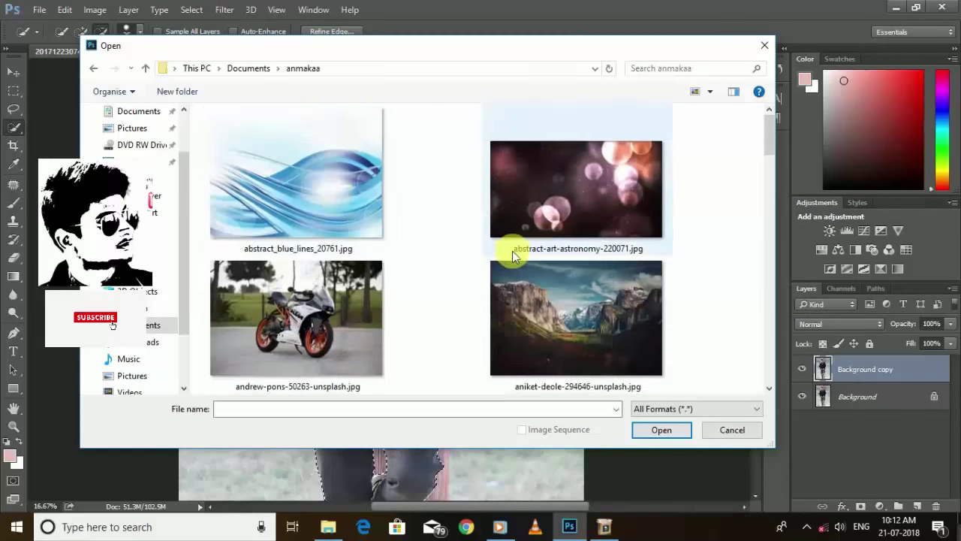
scroll(512, 251, "down", 5)
scroll(512, 251, "down", 5)
scroll(512, 250, "down", 5)
scroll(512, 250, "down", 3)
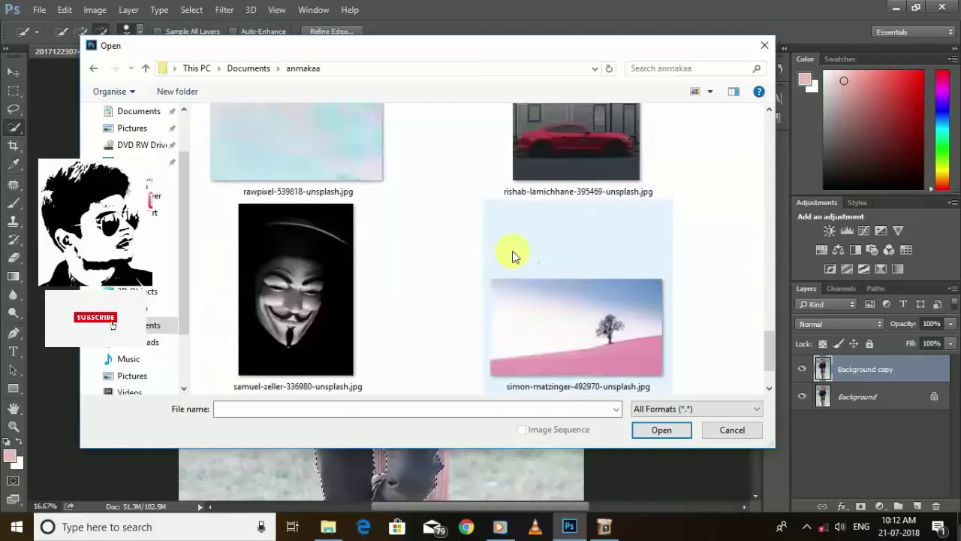
scroll(512, 250, "down", 2)
scroll(512, 251, "up", 2)
scroll(512, 250, "up", 5)
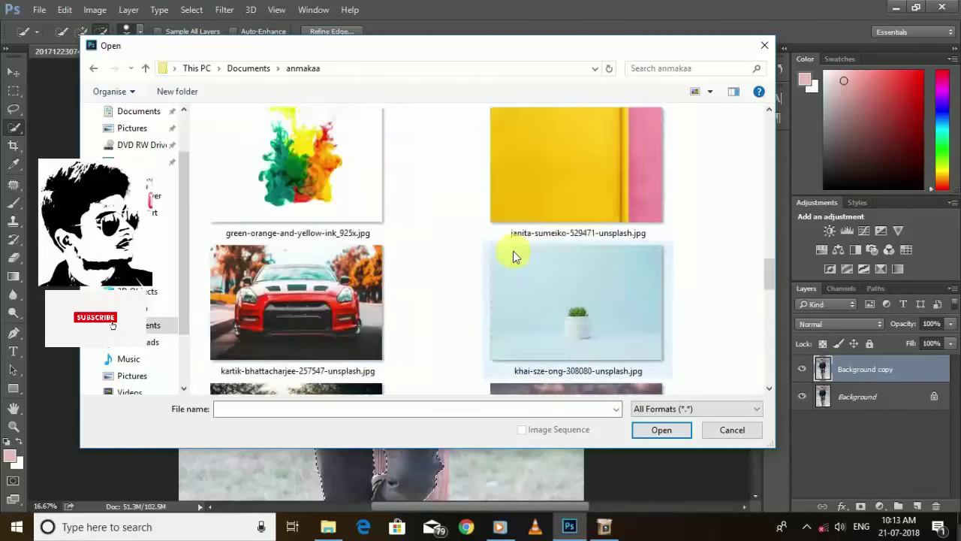
scroll(513, 250, "down", 3)
scroll(512, 250, "down", 4)
scroll(513, 251, "up", 3)
scroll(513, 251, "up", 3)
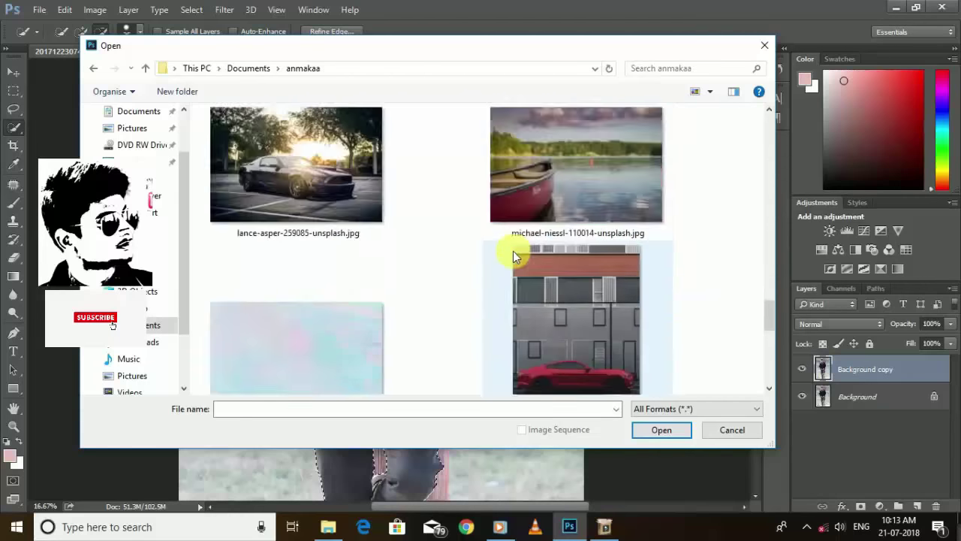
scroll(513, 251, "up", 3)
scroll(513, 251, "up", 3)
scroll(513, 250, "up", 3)
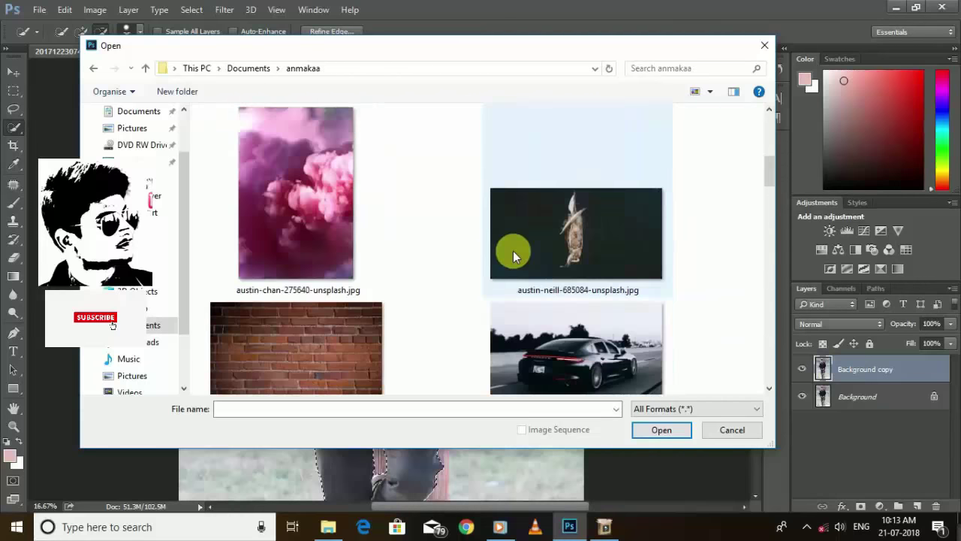
scroll(513, 251, "up", 3)
key("alt+Up")
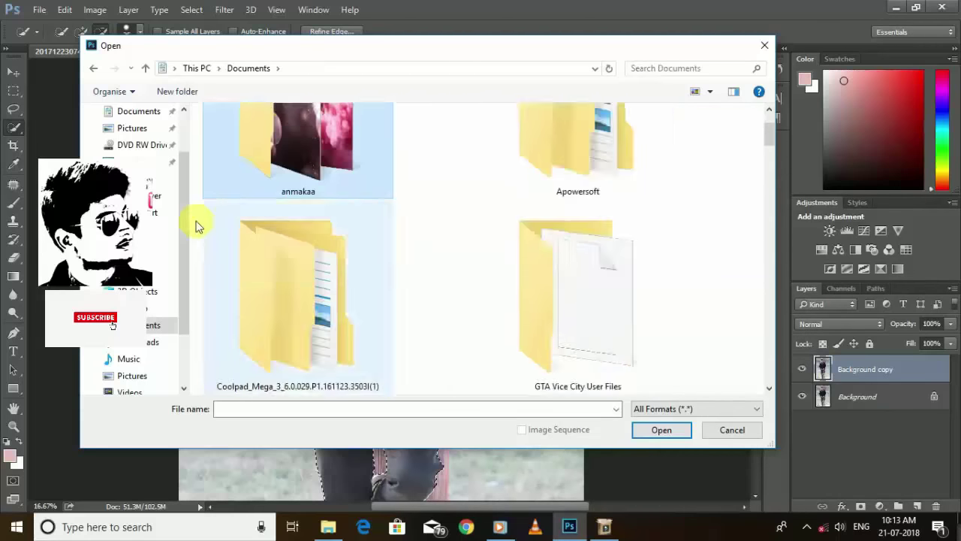
key("alt+Up")
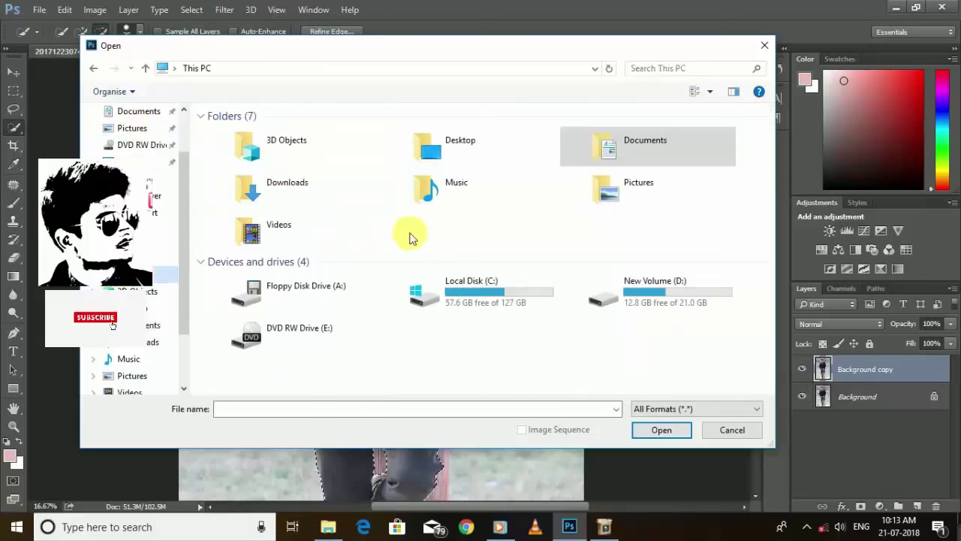
left_click(289, 195)
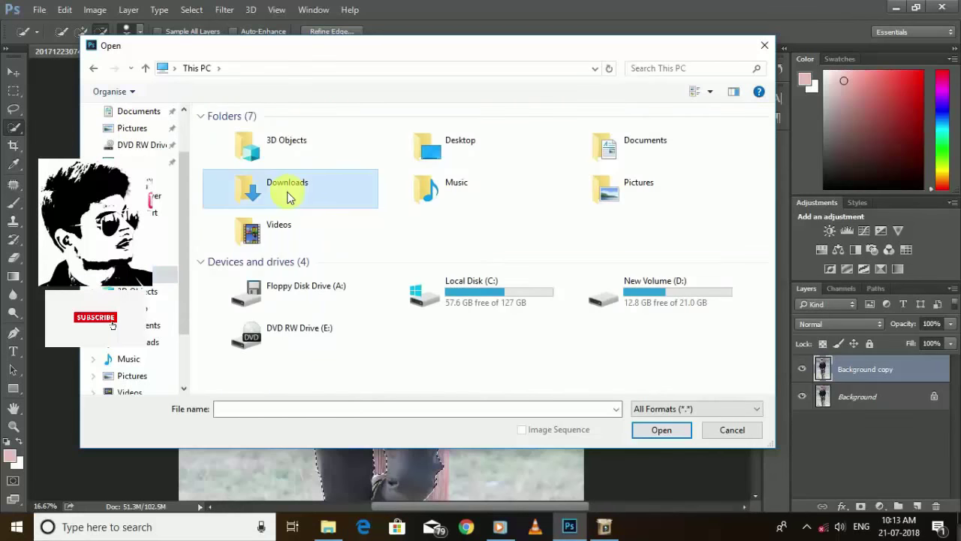
double_click(289, 195)
double_click(475, 288)
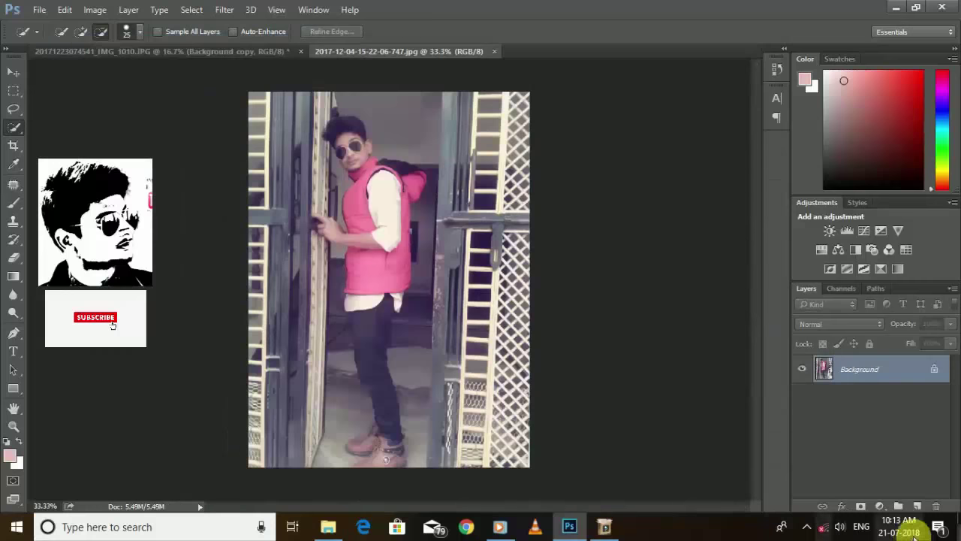
Step: Open the dark lamp-lit room photo art-classic-dark-242827.jpg from the effect folder
left_click(805, 527)
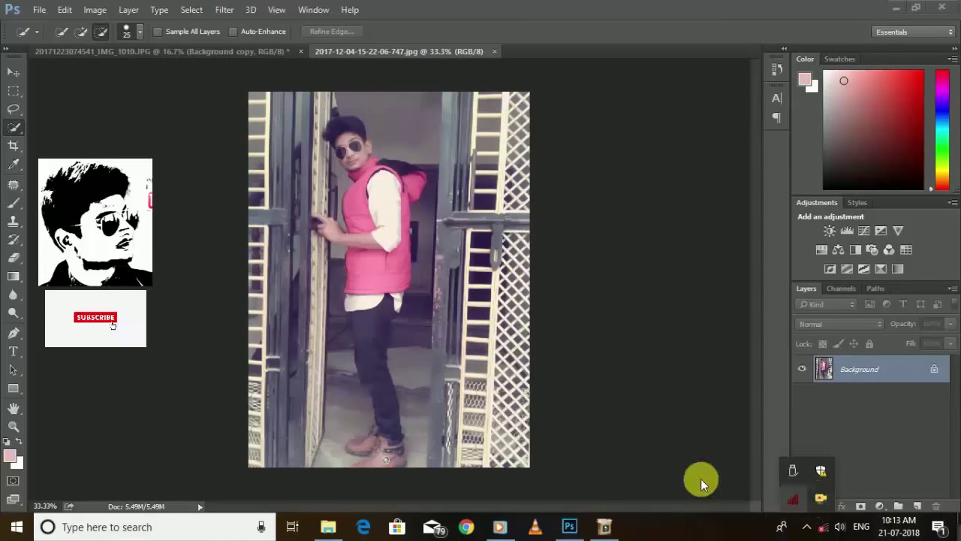
right_click(822, 497)
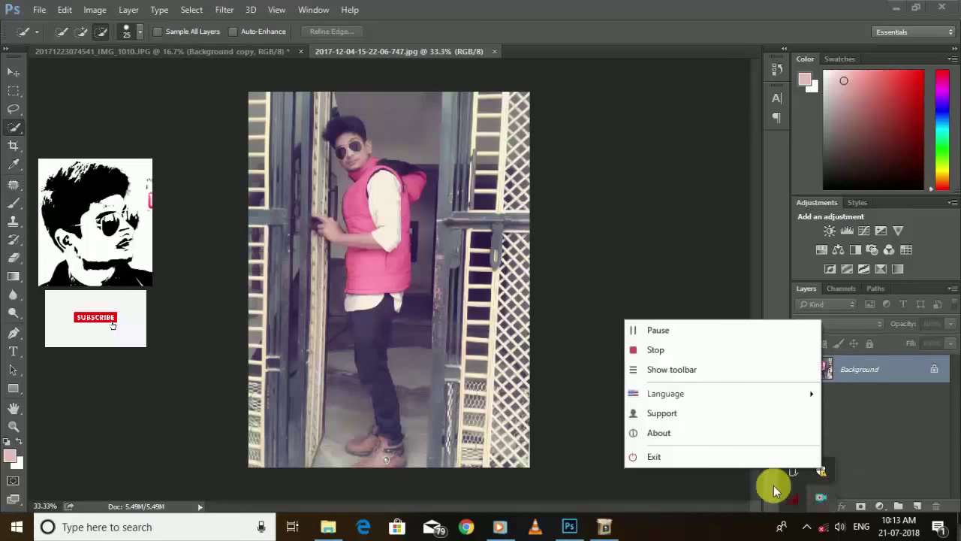
left_click(671, 335)
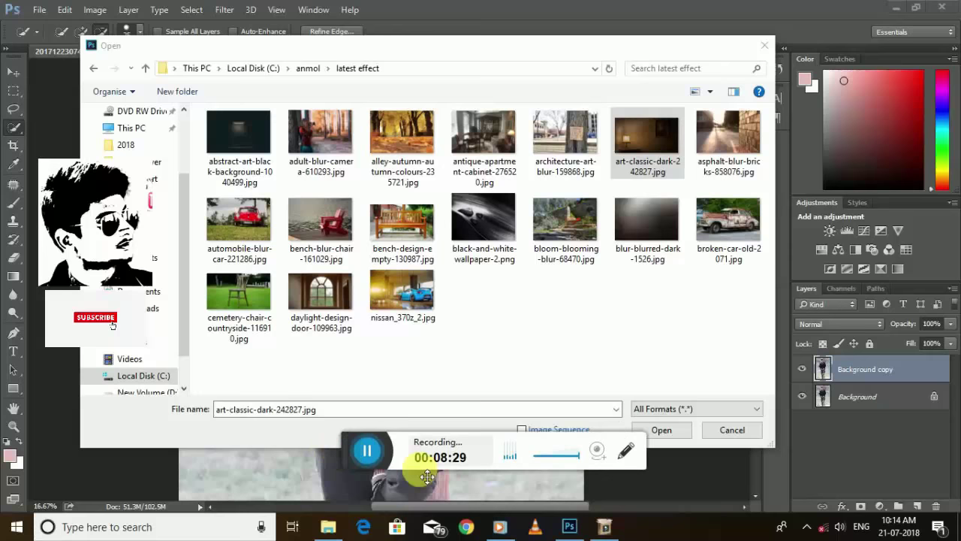
left_click(637, 159)
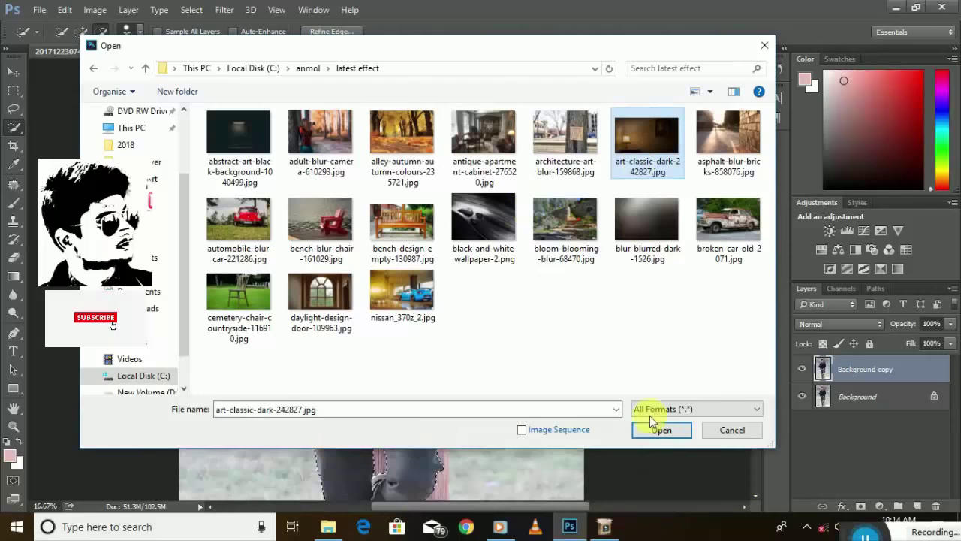
left_click(661, 430)
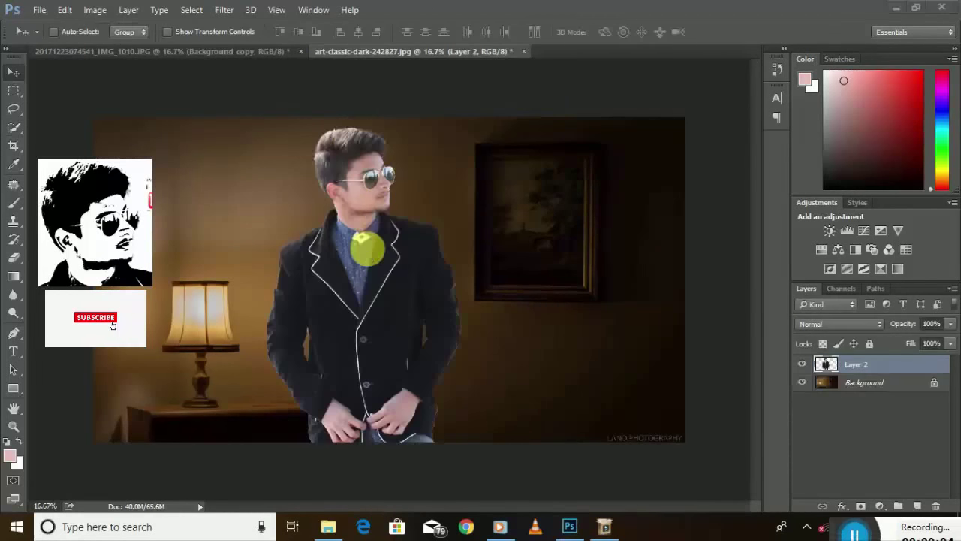
Step: Drop the man cut-out into the room and Free Transform him to about 86%, right of the lamp
left_click(375, 242)
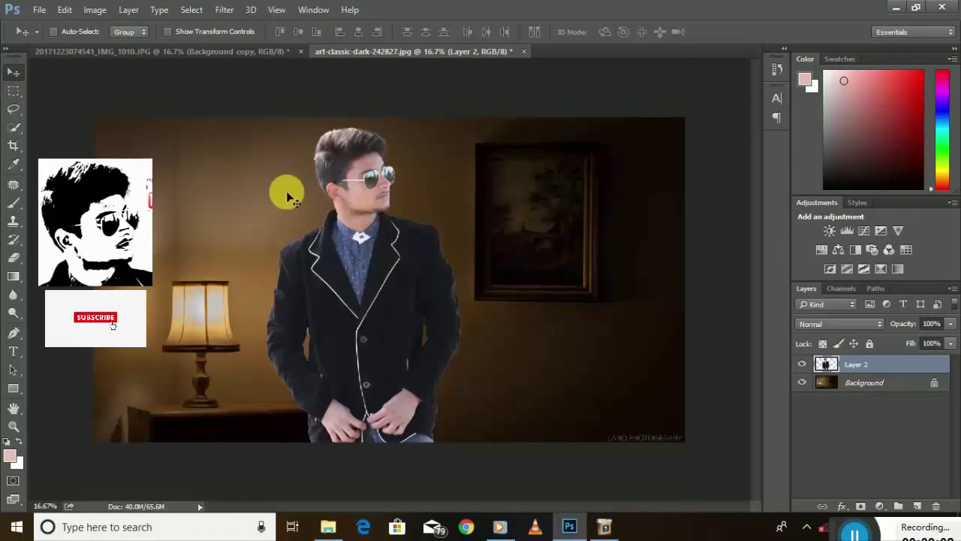
left_click(45, 11)
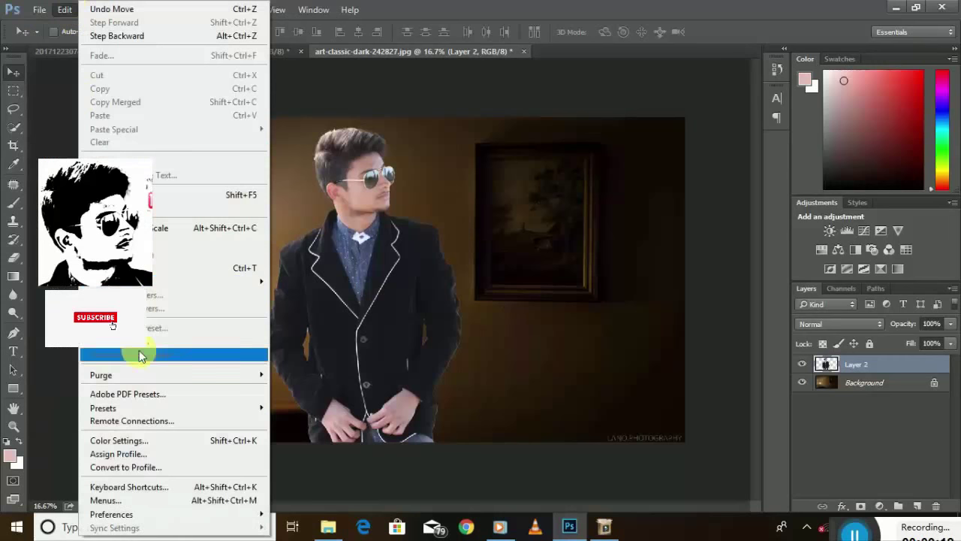
left_click(188, 268)
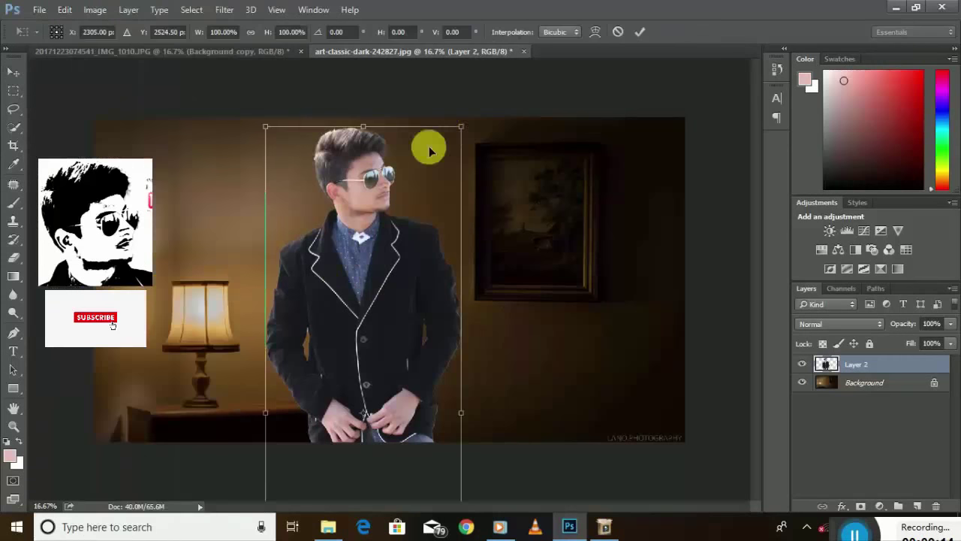
left_click_drag(467, 134, 442, 178)
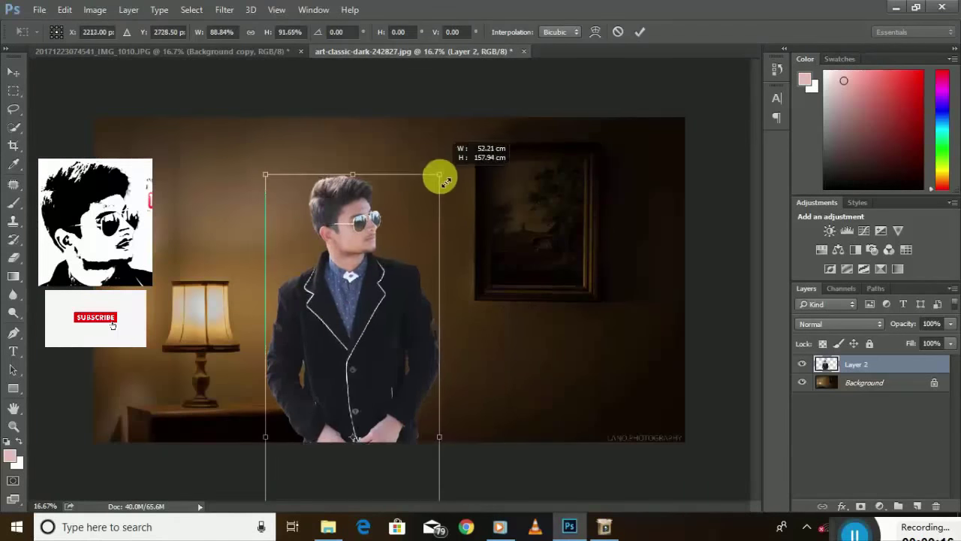
left_click_drag(376, 300, 415, 273)
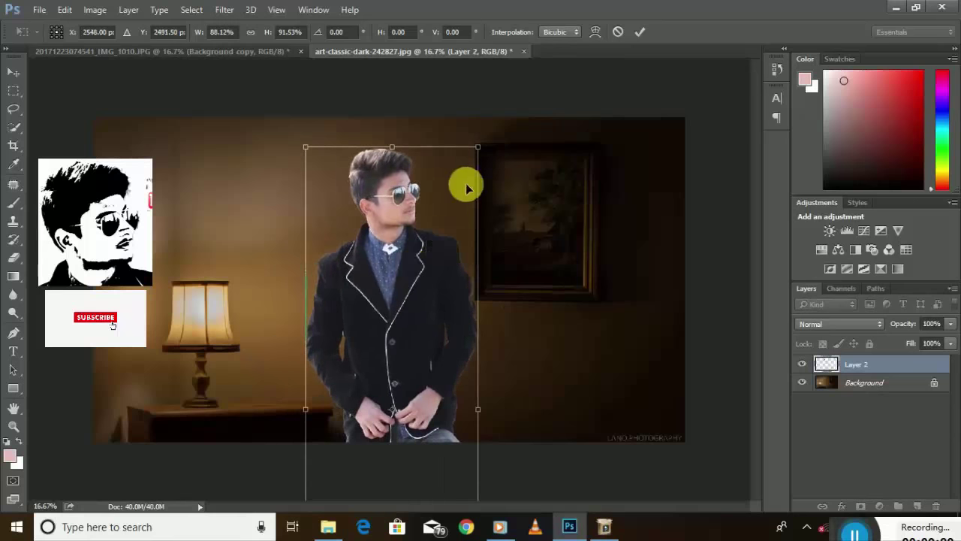
left_click_drag(484, 155, 484, 177)
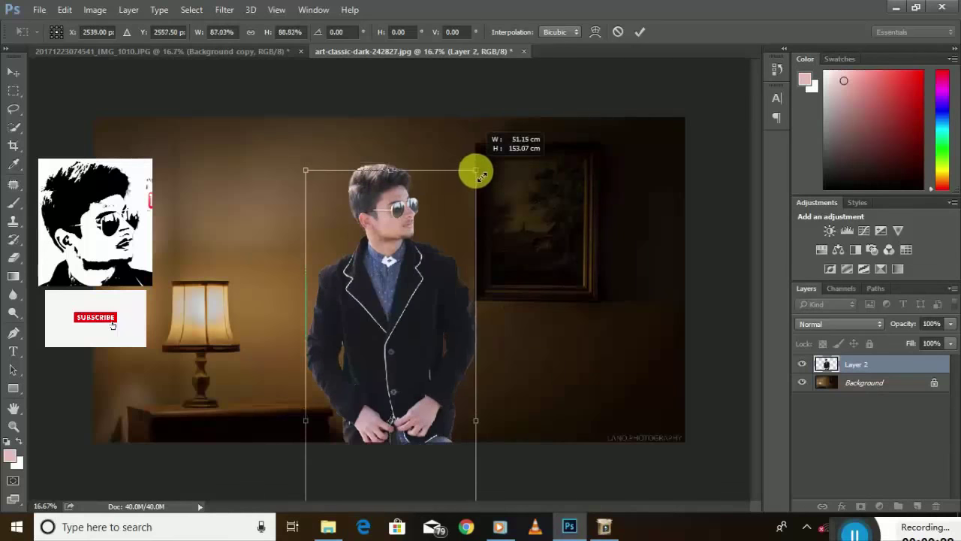
left_click_drag(423, 278, 429, 276)
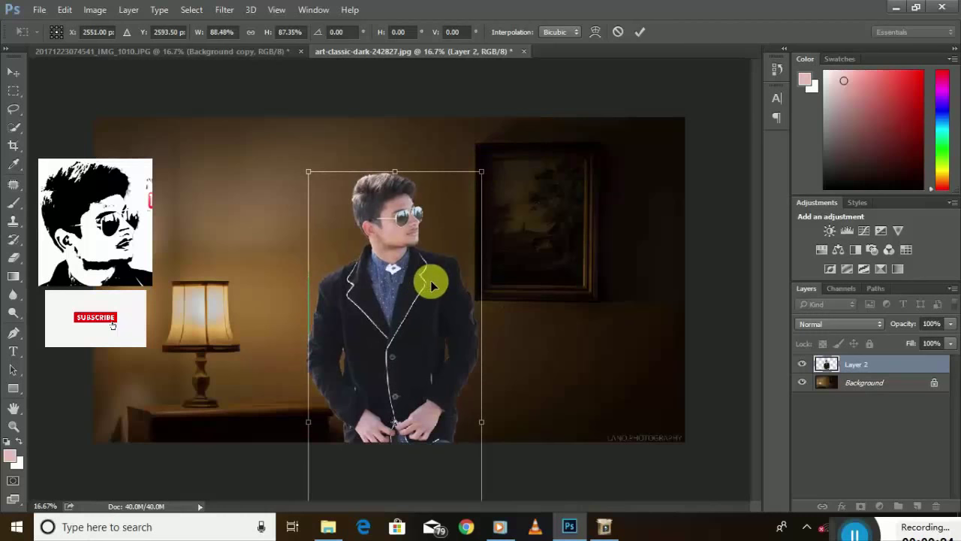
left_click_drag(492, 174, 482, 185)
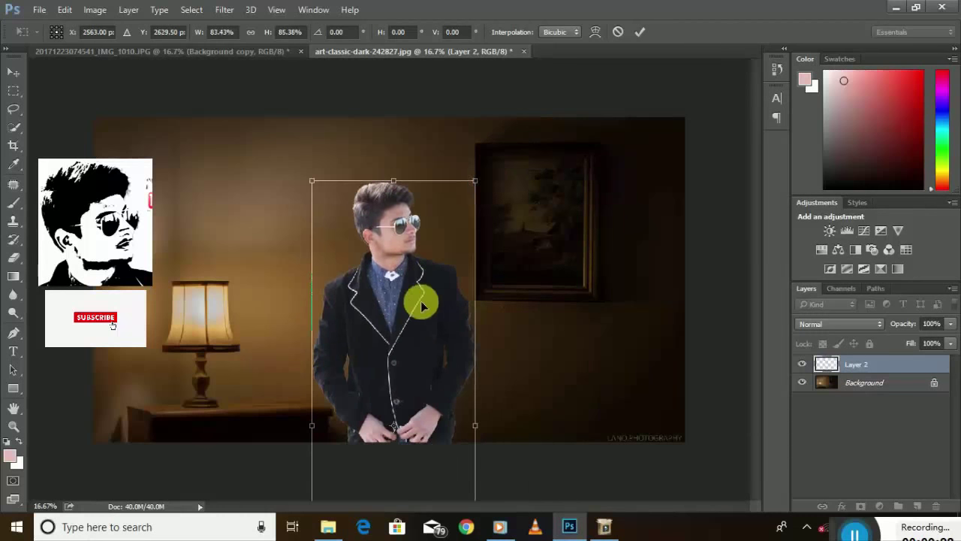
left_click_drag(422, 307, 428, 295)
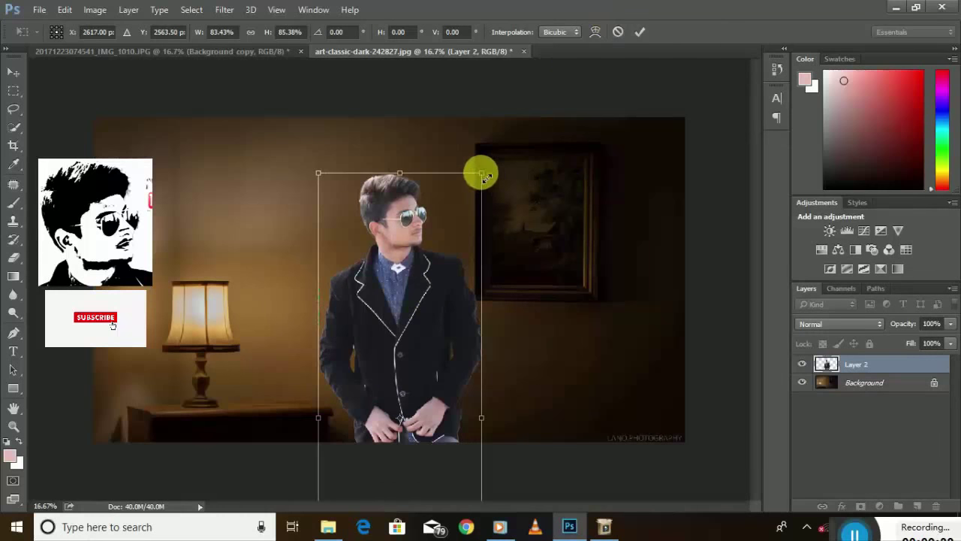
left_click_drag(484, 175, 487, 177)
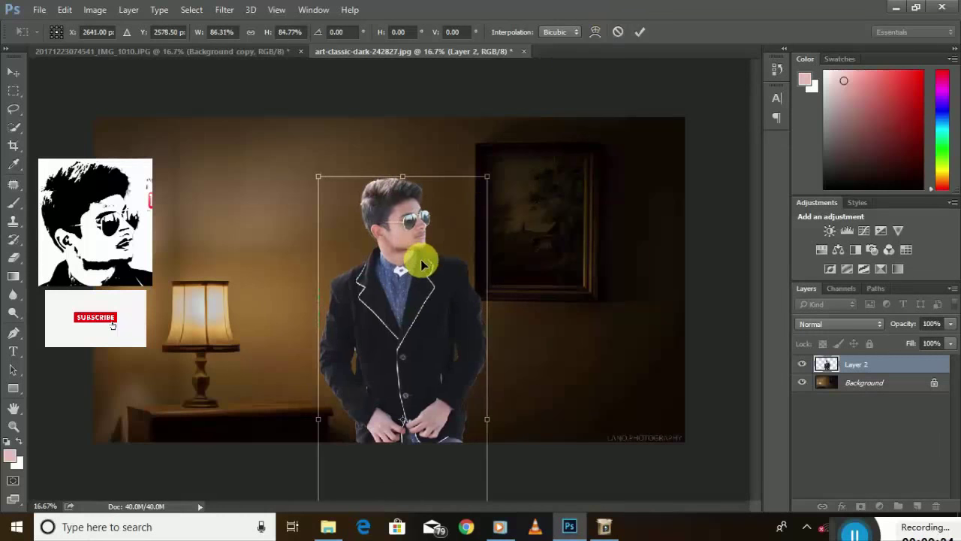
left_click_drag(422, 265, 419, 266)
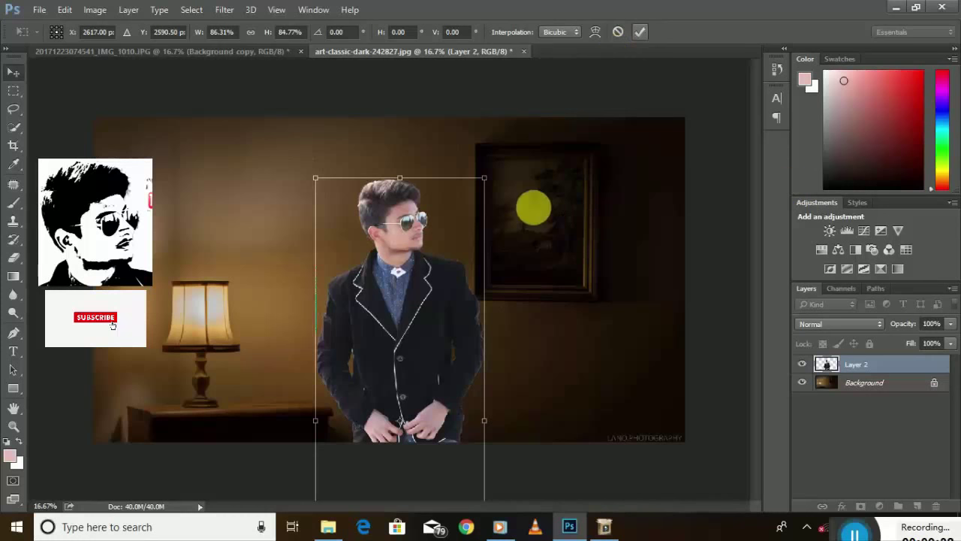
key("Return")
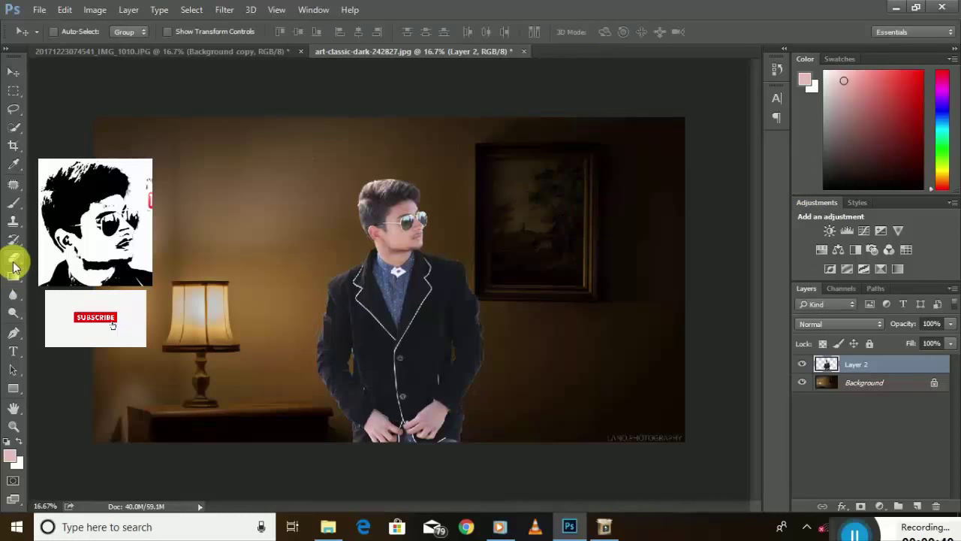
Step: Switch to the Eraser, zoom in on the man's head and collar, and shrink the brush to 15
left_click(13, 262)
key("ctrl+plus")
key("ctrl+plus")
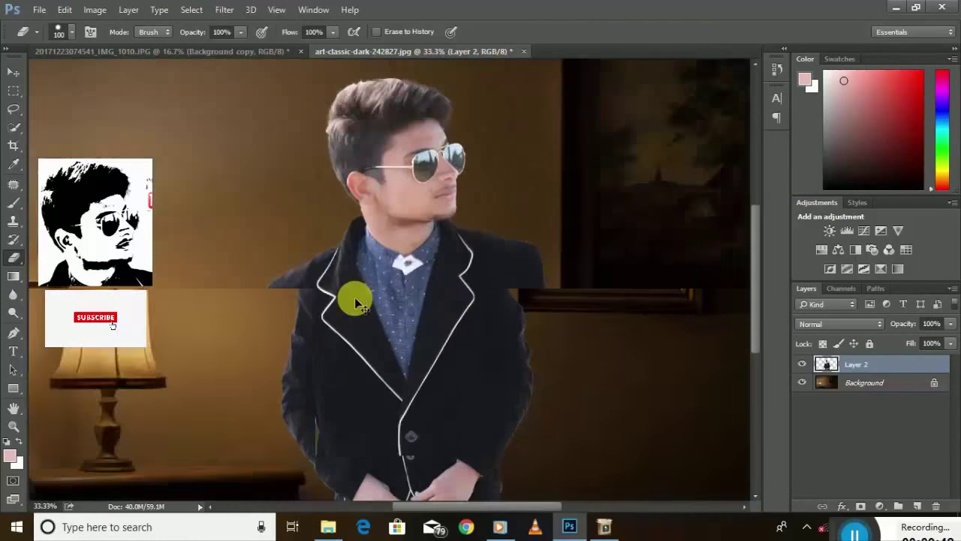
key("ctrl+plus")
mouse_move(338, 250)
left_mouse_down()
mouse_move(216, 288)
mouse_move(200, 420)
left_mouse_up()
key("bracketleft")
key("bracketleft")
key("bracketleft")
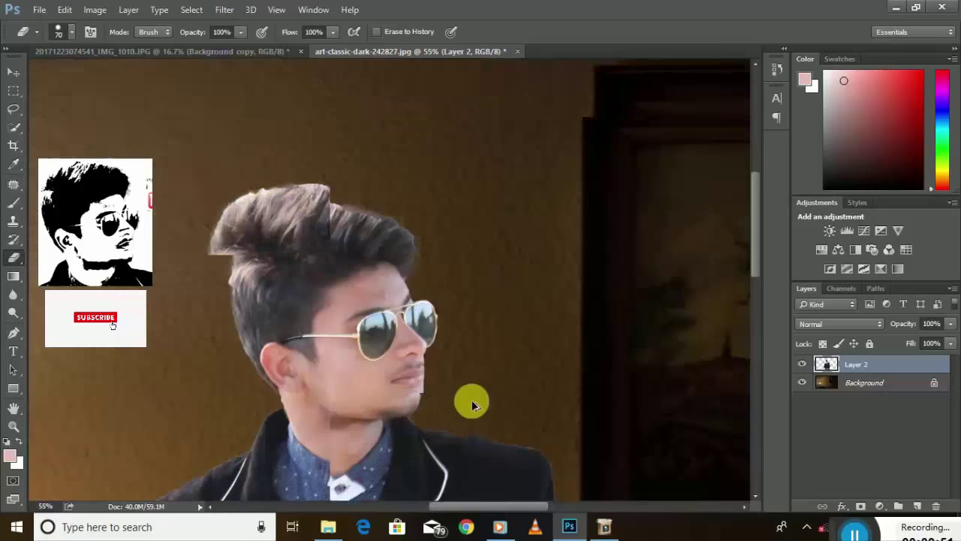
scroll(472, 403, "up", 8)
left_click_drag(345, 427, 324, 247)
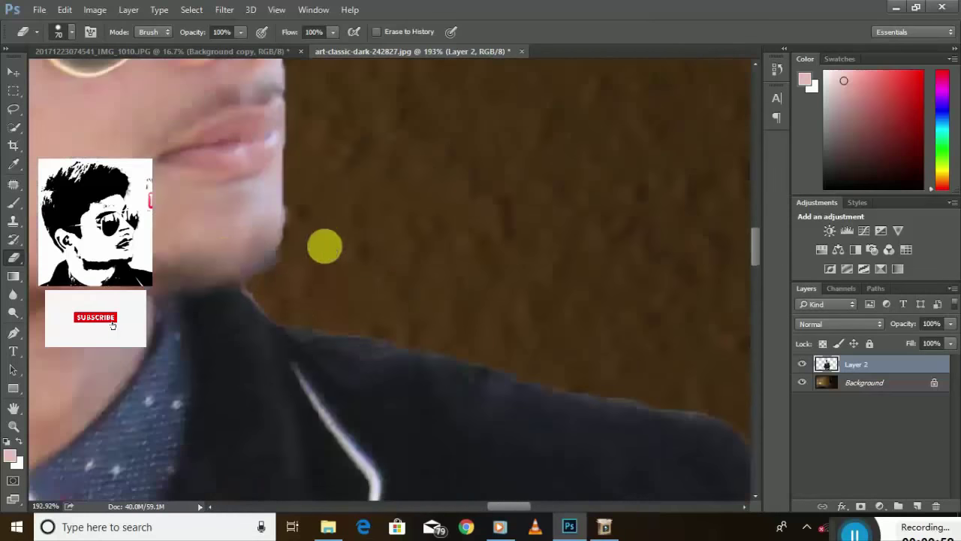
key("bracketleft")
key("bracketleft")
key("bracketleft")
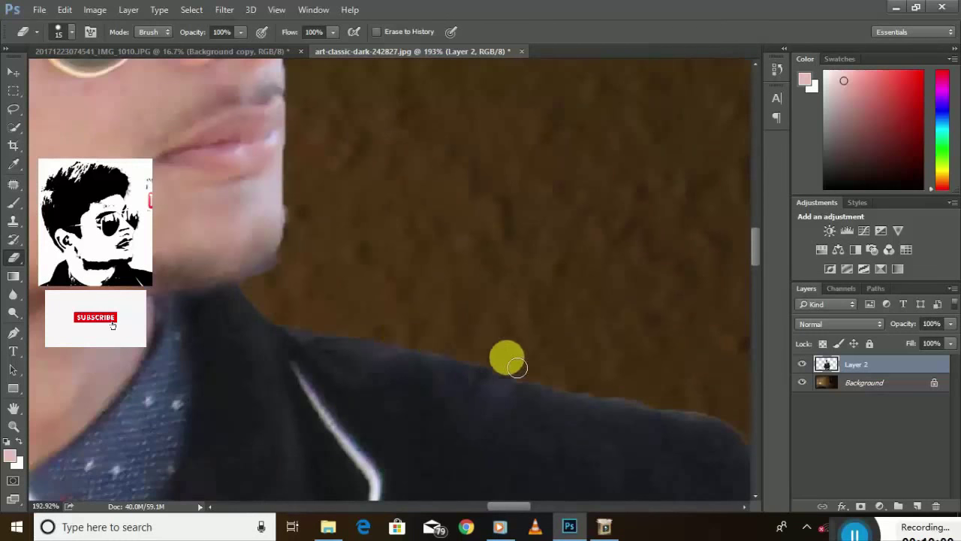
Step: Erase the light fringe along the man's jacket shoulder edge
mouse_move(675, 405)
left_mouse_down()
mouse_move(495, 292)
mouse_move(564, 412)
mouse_move(495, 240)
mouse_move(498, 287)
mouse_move(517, 339)
mouse_move(503, 309)
mouse_move(536, 378)
mouse_move(563, 401)
mouse_move(601, 407)
mouse_move(455, 133)
mouse_move(391, 118)
mouse_move(458, 233)
mouse_move(471, 333)
mouse_move(446, 369)
mouse_move(493, 438)
mouse_move(500, 397)
mouse_move(421, 226)
mouse_move(379, 220)
mouse_move(432, 308)
mouse_move(431, 363)
mouse_move(408, 407)
mouse_move(461, 347)
mouse_move(359, 204)
mouse_move(371, 228)
mouse_move(383, 370)
mouse_move(398, 370)
mouse_move(395, 232)
mouse_move(365, 415)
mouse_move(461, 337)
mouse_move(444, 230)
mouse_move(399, 212)
mouse_move(471, 118)
left_mouse_up()
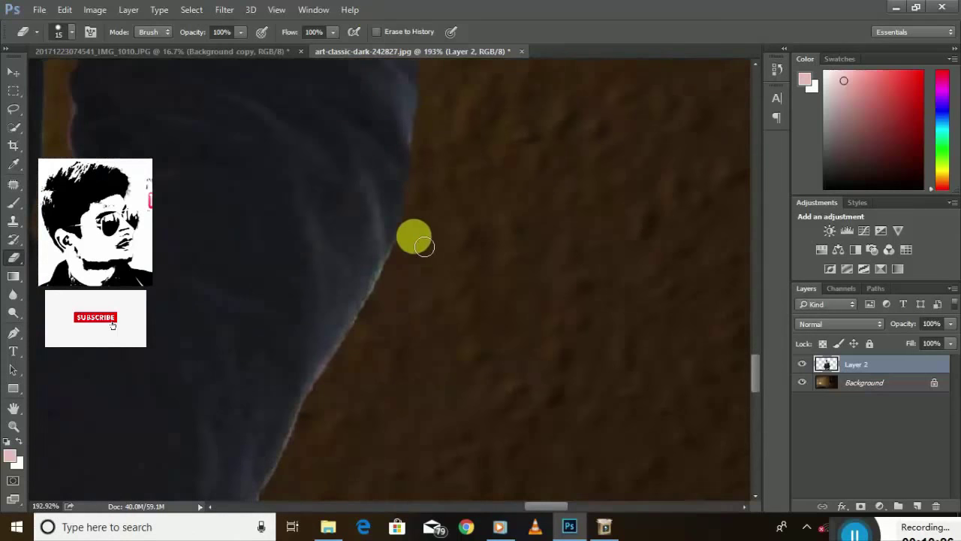
mouse_move(412, 236)
left_mouse_down()
mouse_move(365, 348)
mouse_move(403, 382)
mouse_move(517, 238)
mouse_move(466, 205)
mouse_move(405, 283)
mouse_move(347, 434)
mouse_move(380, 332)
mouse_move(371, 382)
mouse_move(318, 425)
mouse_move(388, 303)
mouse_move(449, 256)
mouse_move(482, 193)
mouse_move(429, 260)
mouse_move(360, 382)
mouse_move(343, 436)
mouse_move(357, 460)
left_mouse_up()
scroll(394, 203, "down", 5)
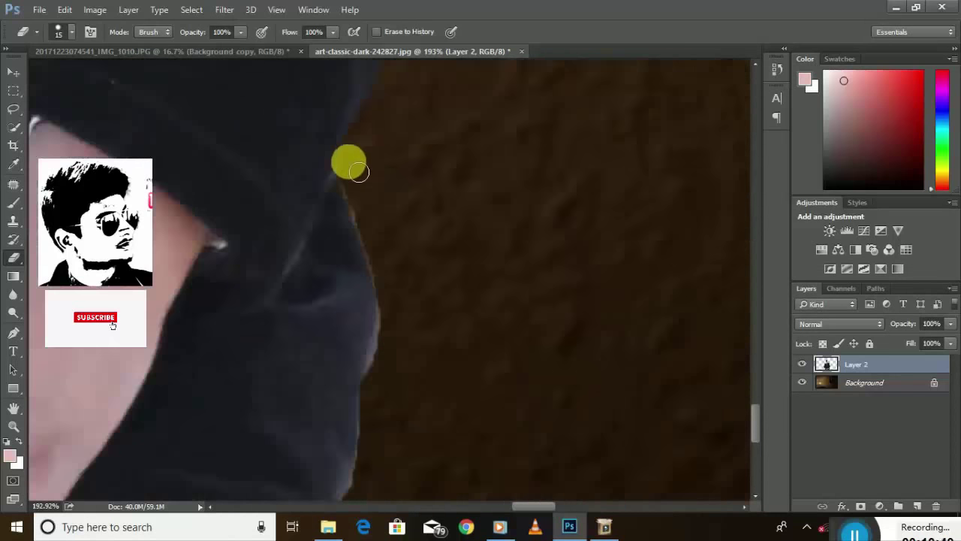
mouse_move(366, 216)
left_mouse_down()
mouse_move(386, 305)
mouse_move(365, 440)
mouse_move(418, 393)
left_mouse_up()
Step: Erase the pale fringe further down the jacket, hood and lower garment edges
scroll(428, 323, "down", 3)
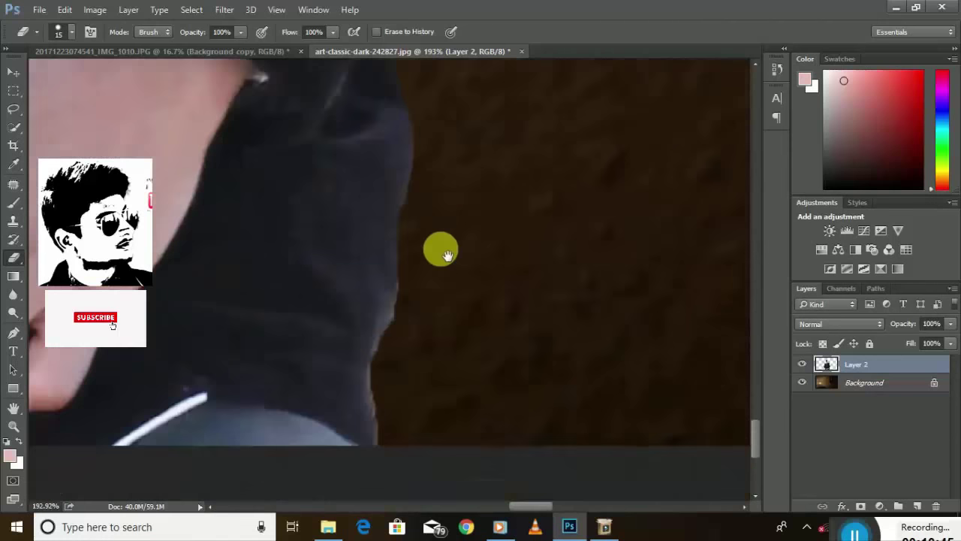
left_click_drag(440, 251, 410, 278)
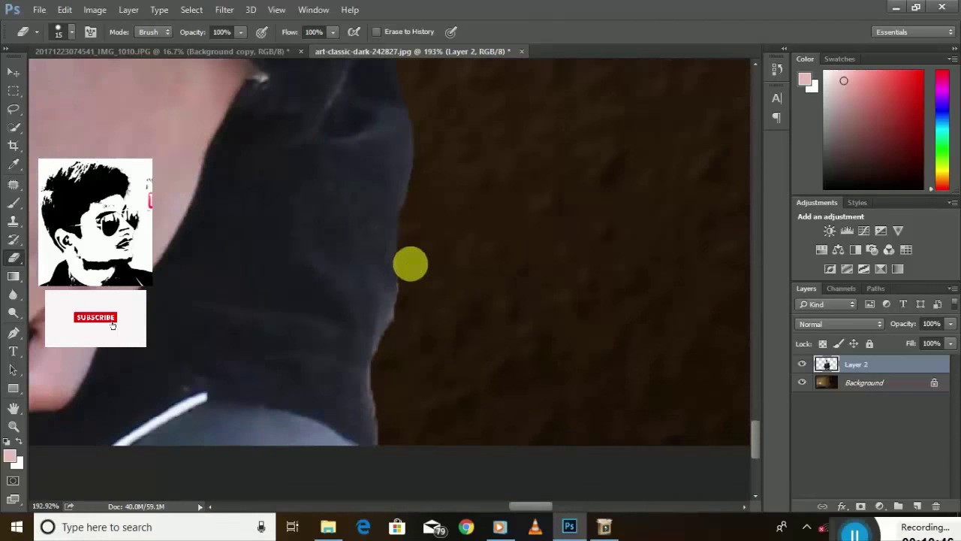
mouse_move(410, 263)
left_mouse_down()
mouse_move(414, 302)
mouse_move(381, 358)
mouse_move(380, 414)
mouse_move(436, 459)
mouse_move(566, 288)
mouse_move(533, 289)
mouse_move(225, 407)
mouse_move(193, 232)
mouse_move(259, 250)
mouse_move(429, 232)
mouse_move(365, 263)
mouse_move(389, 365)
mouse_move(404, 356)
mouse_move(326, 290)
mouse_move(276, 188)
mouse_move(303, 409)
mouse_move(197, 180)
mouse_move(146, 187)
mouse_move(197, 208)
mouse_move(235, 268)
mouse_move(316, 323)
mouse_move(239, 256)
mouse_move(170, 153)
mouse_move(181, 268)
left_mouse_up()
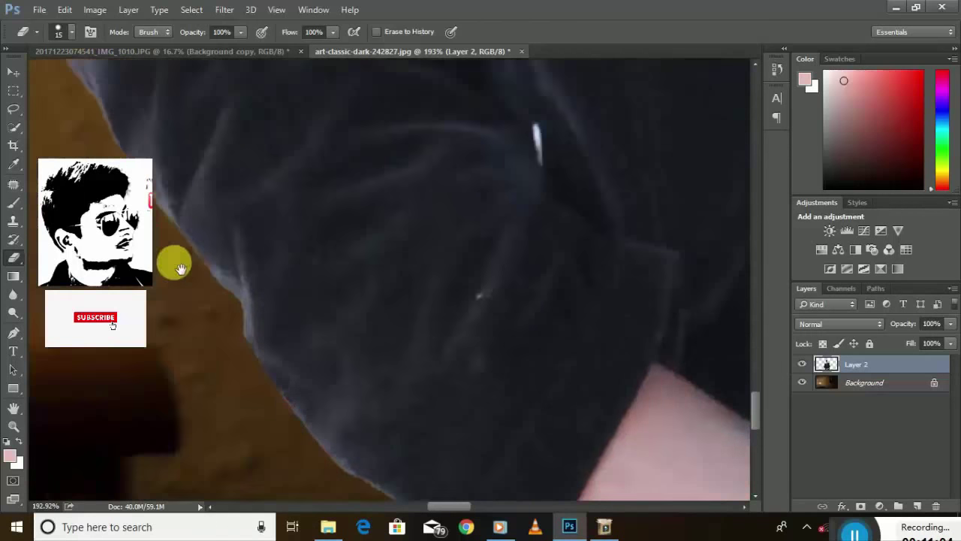
left_click_drag(162, 213, 233, 305)
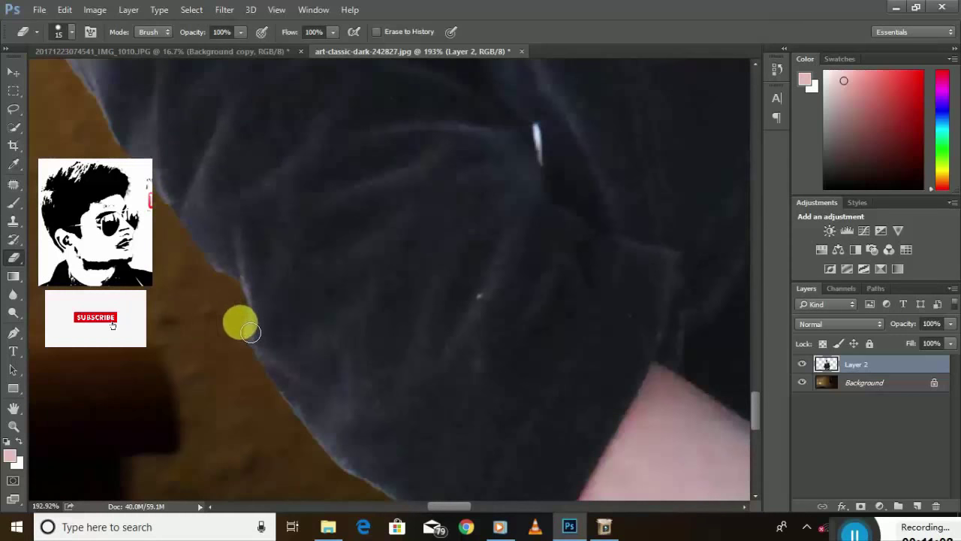
mouse_move(109, 203)
left_mouse_down()
mouse_move(167, 315)
mouse_move(185, 290)
mouse_move(225, 359)
mouse_move(275, 406)
mouse_move(229, 348)
left_mouse_up()
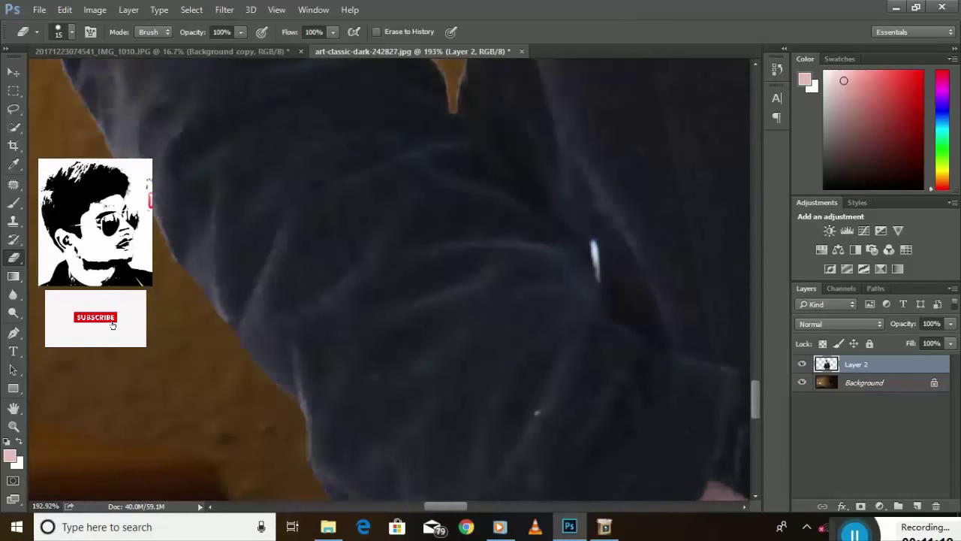
Step: Pan down and zoom to 721% on the thin light sliver at the garment's lower edge
mouse_move(157, 256)
left_mouse_down()
mouse_move(172, 318)
mouse_move(152, 300)
left_mouse_up()
mouse_move(300, 271)
left_mouse_down()
mouse_move(318, 343)
mouse_move(243, 275)
left_mouse_up()
mouse_move(311, 318)
left_mouse_down()
mouse_move(298, 313)
mouse_move(504, 316)
mouse_move(268, 317)
left_mouse_up()
mouse_move(262, 283)
left_mouse_down()
mouse_move(301, 324)
mouse_move(287, 257)
left_mouse_up()
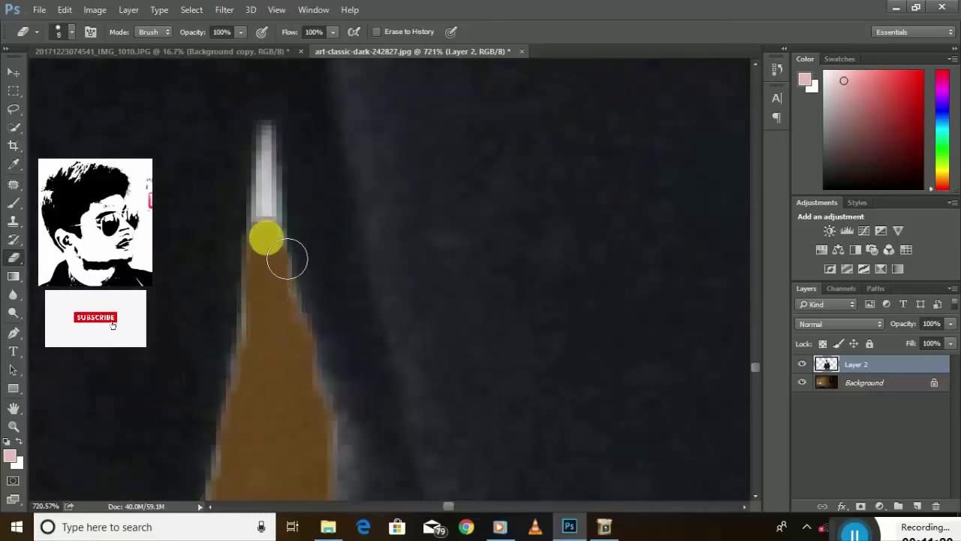
Step: Erase the pale sliver at the garment edge, shrink the eraser to 4, and follow the brown gap upward
mouse_move(267, 203)
left_mouse_down()
mouse_move(271, 153)
mouse_move(275, 187)
mouse_move(266, 187)
mouse_move(256, 232)
mouse_move(257, 336)
left_mouse_up()
key("[")
key("[")
scroll(252, 315, "up", 2)
scroll(259, 203, "up", 2)
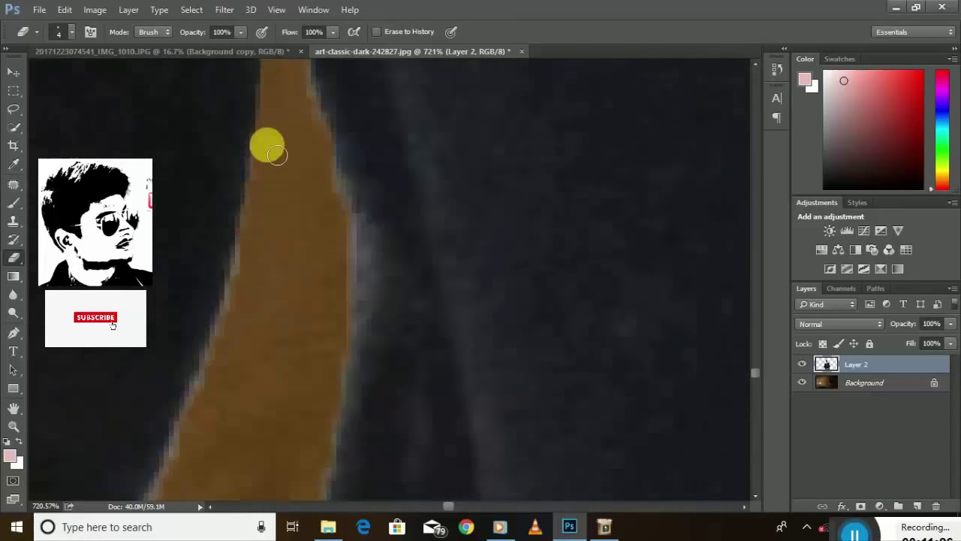
left_click_drag(278, 328, 295, 188)
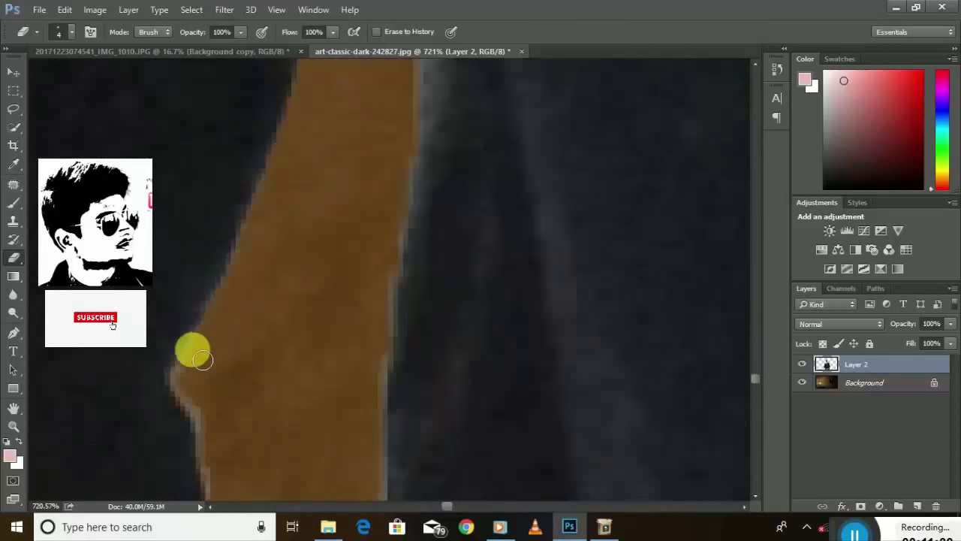
left_click_drag(263, 375, 251, 193)
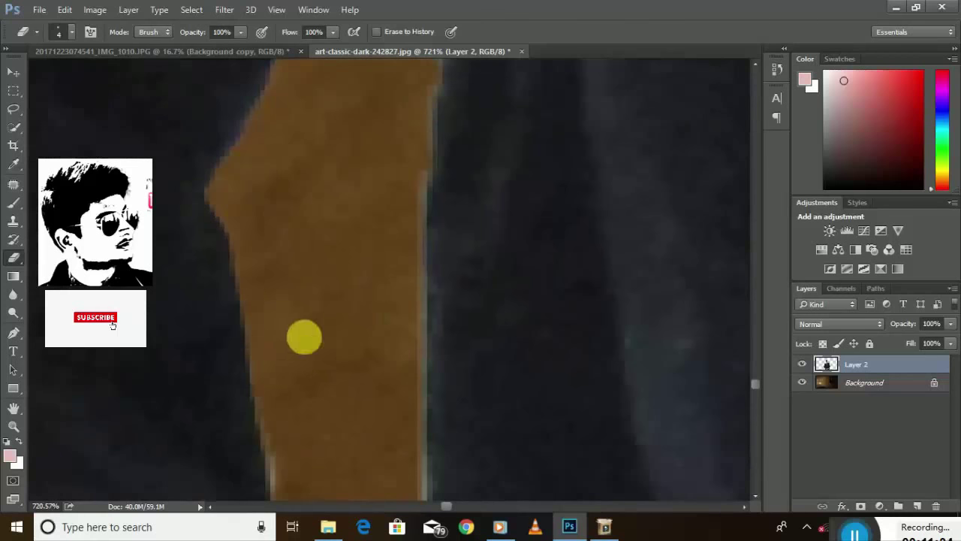
mouse_move(305, 337)
left_mouse_down()
mouse_move(261, 254)
mouse_move(375, 452)
mouse_move(333, 215)
left_mouse_up()
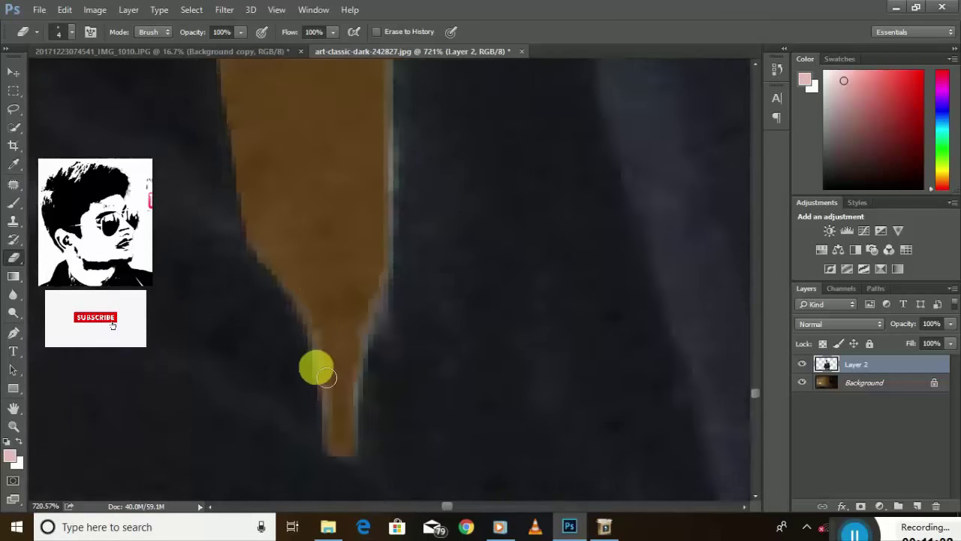
Step: Erase the light fringe along the brown gap's right edge up to its narrow tip
mouse_move(359, 452)
left_mouse_down()
mouse_move(340, 163)
mouse_move(400, 348)
left_mouse_up()
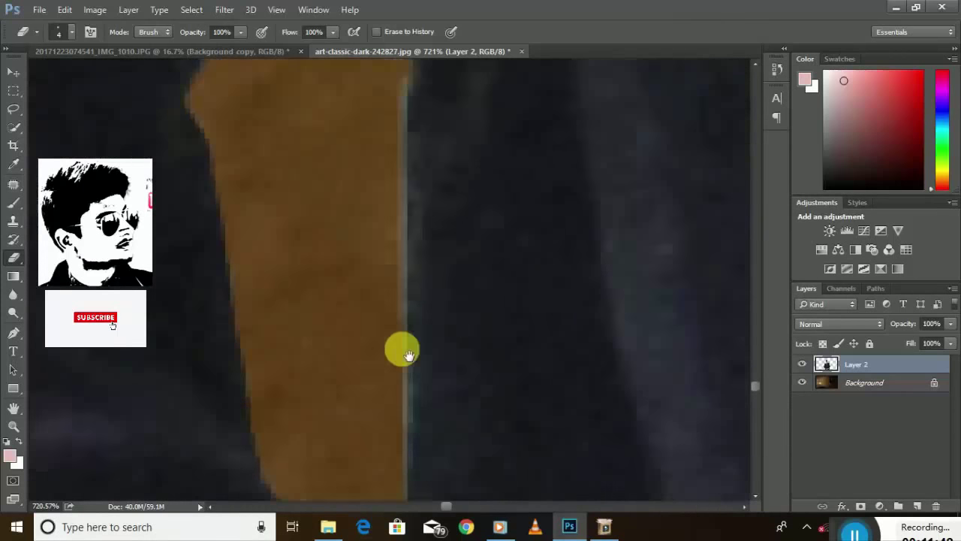
mouse_move(405, 160)
left_mouse_down()
mouse_move(383, 129)
mouse_move(361, 412)
mouse_move(403, 155)
left_mouse_up()
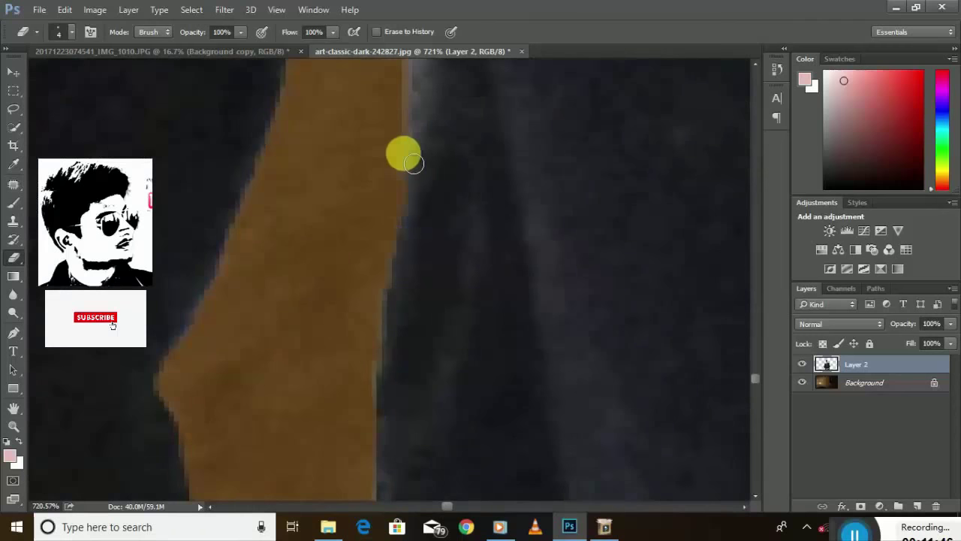
mouse_move(350, 138)
left_mouse_down()
mouse_move(405, 244)
mouse_move(428, 349)
left_mouse_up()
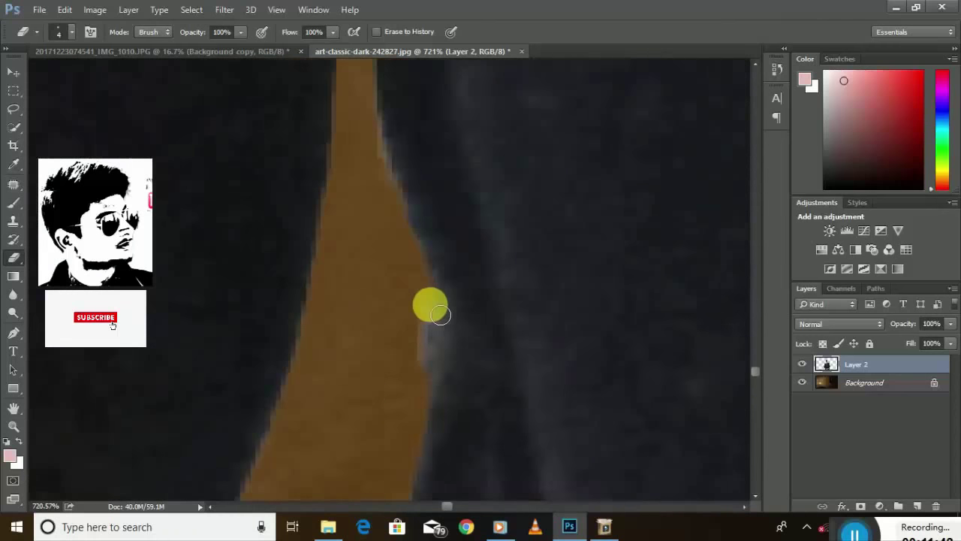
left_click_drag(338, 187, 350, 263)
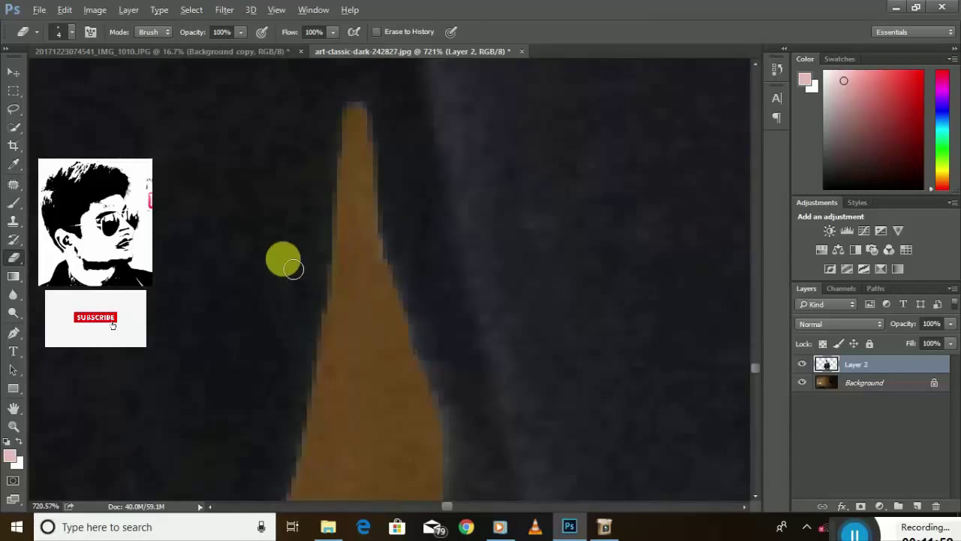
scroll(283, 259, "down", 2)
scroll(283, 259, "down", 3)
scroll(283, 259, "down", 2)
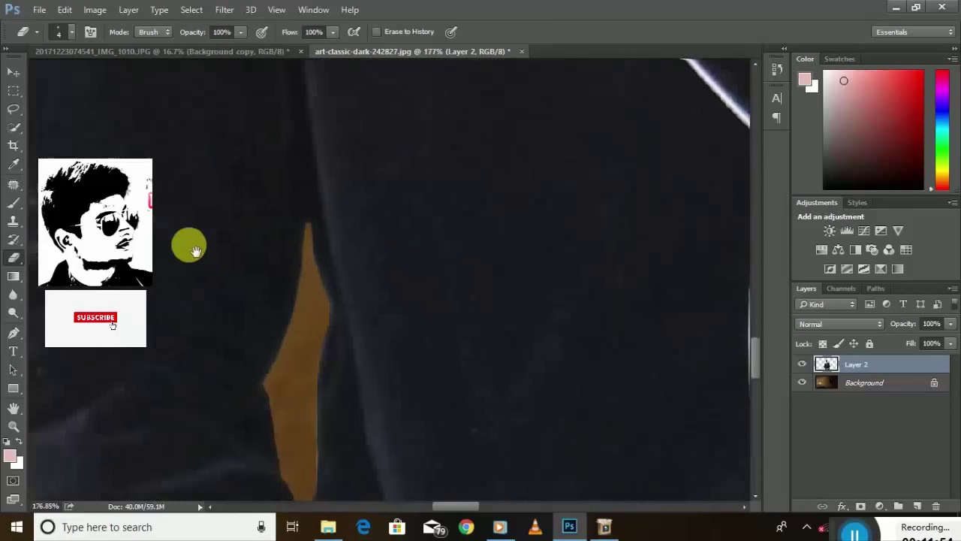
scroll(195, 252, "up", 1)
Step: Erase the pink fringe along the man's neck edge with a smaller eraser
mouse_move(211, 257)
left_mouse_down()
mouse_move(281, 155)
mouse_move(307, 215)
mouse_move(307, 200)
mouse_move(233, 304)
mouse_move(159, 312)
left_mouse_up()
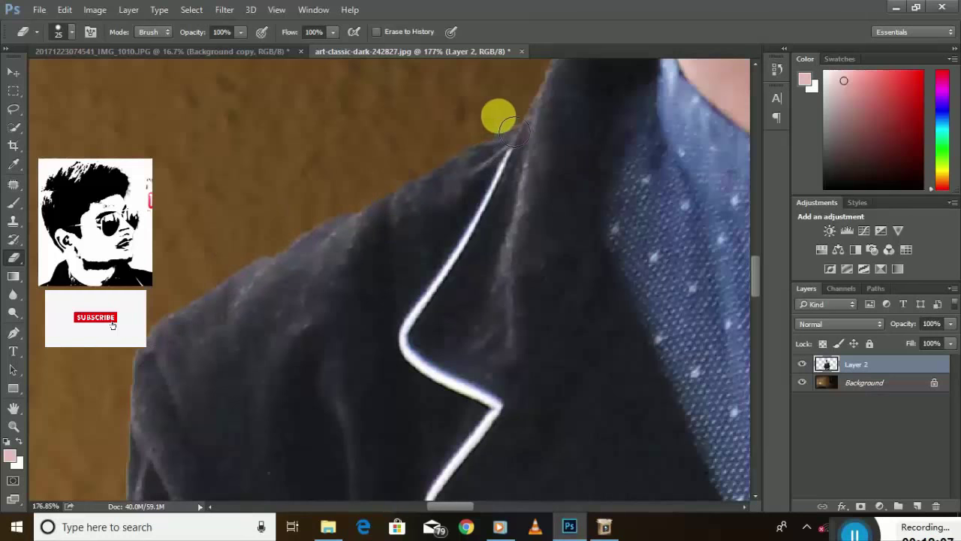
mouse_move(237, 190)
left_mouse_down()
mouse_move(356, 198)
mouse_move(281, 278)
left_mouse_up()
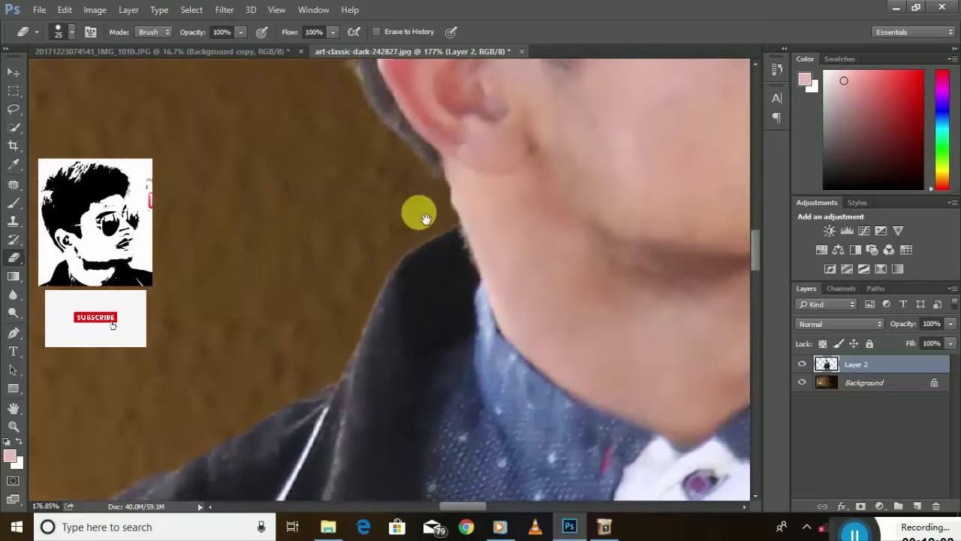
left_click_drag(416, 214, 356, 230)
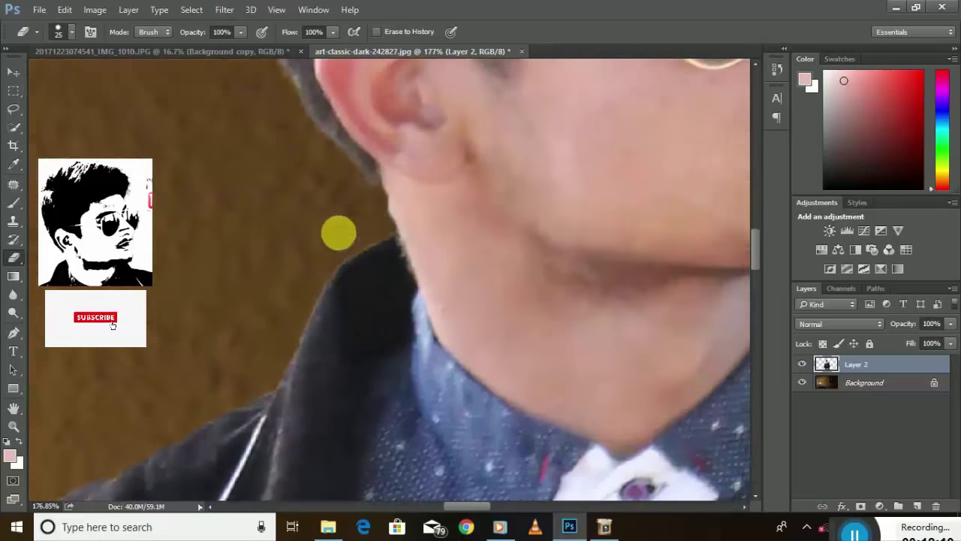
scroll(339, 234, "up", 3)
scroll(333, 215, "up", 2)
key("bracketleft")
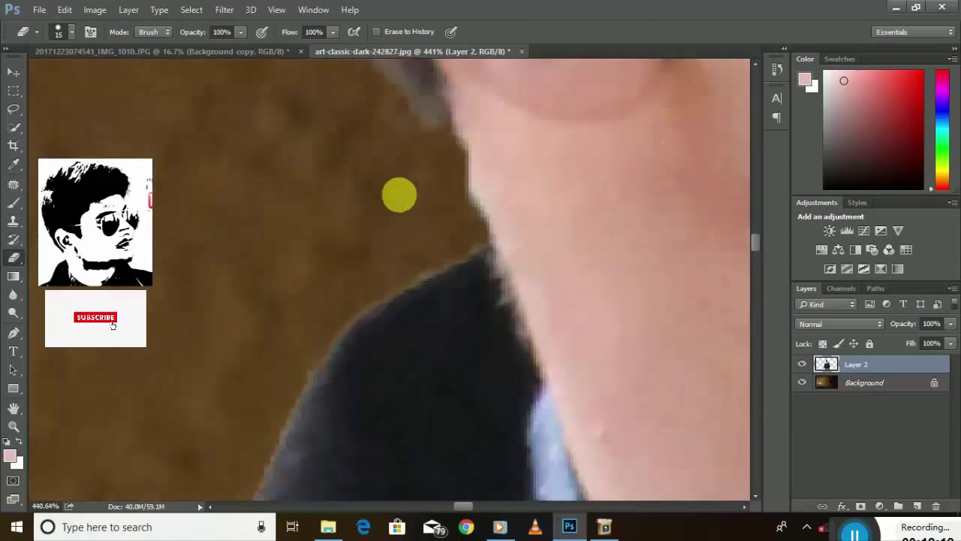
key("bracketleft")
mouse_move(459, 162)
left_mouse_down()
mouse_move(476, 201)
mouse_move(449, 156)
mouse_move(395, 108)
mouse_move(352, 133)
mouse_move(443, 142)
mouse_move(365, 220)
left_mouse_up()
scroll(353, 206, "down", 5, "alt")
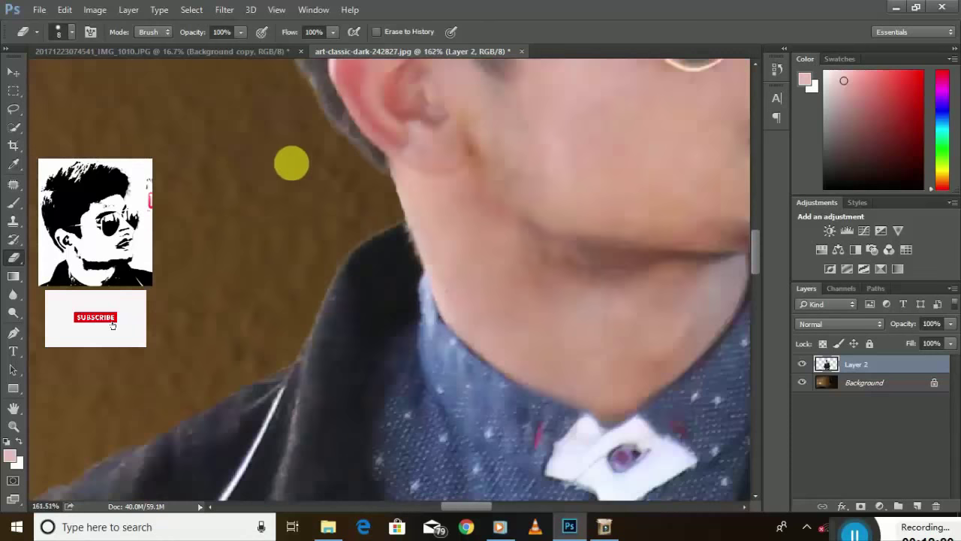
scroll(290, 160, "up", 2, "alt")
scroll(292, 266, "up", 3)
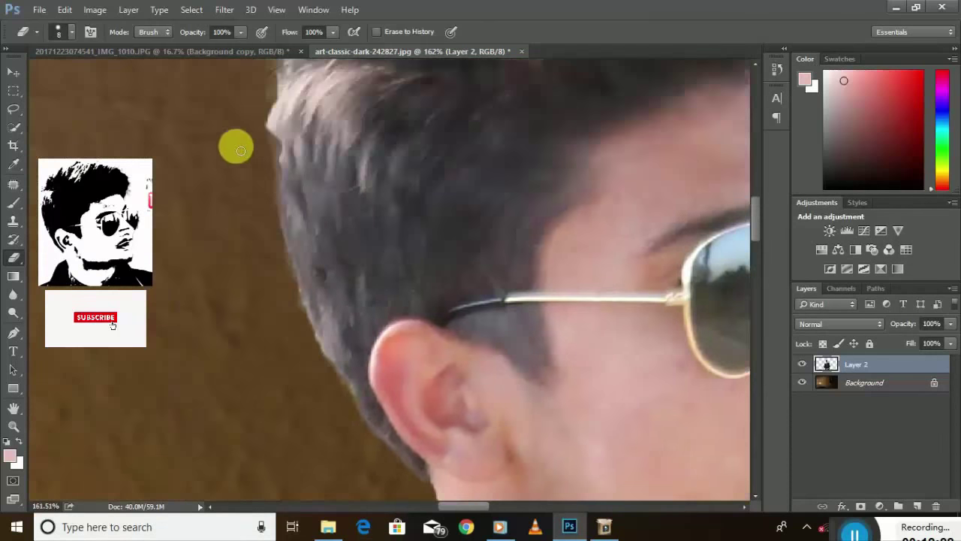
left_click_drag(261, 116, 244, 180)
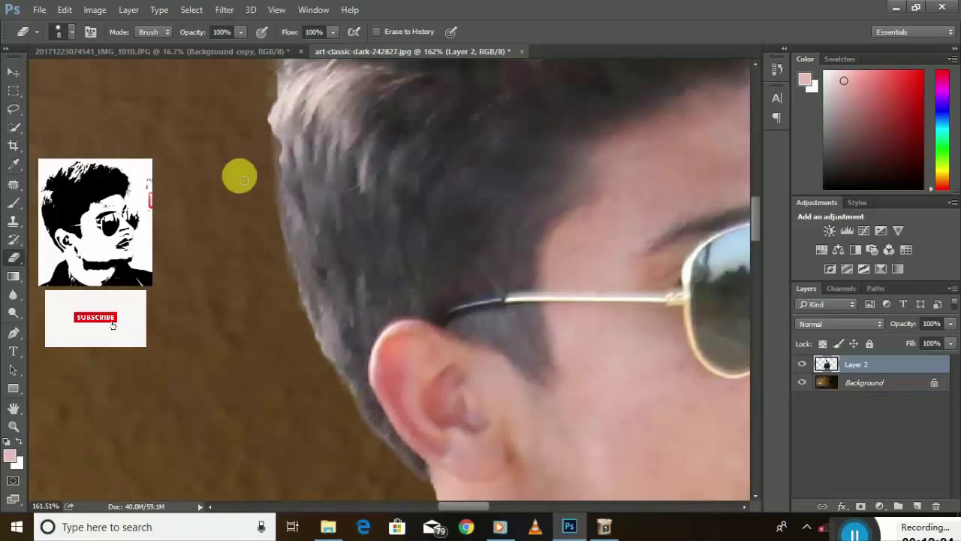
scroll(256, 179, "down", 2, "alt")
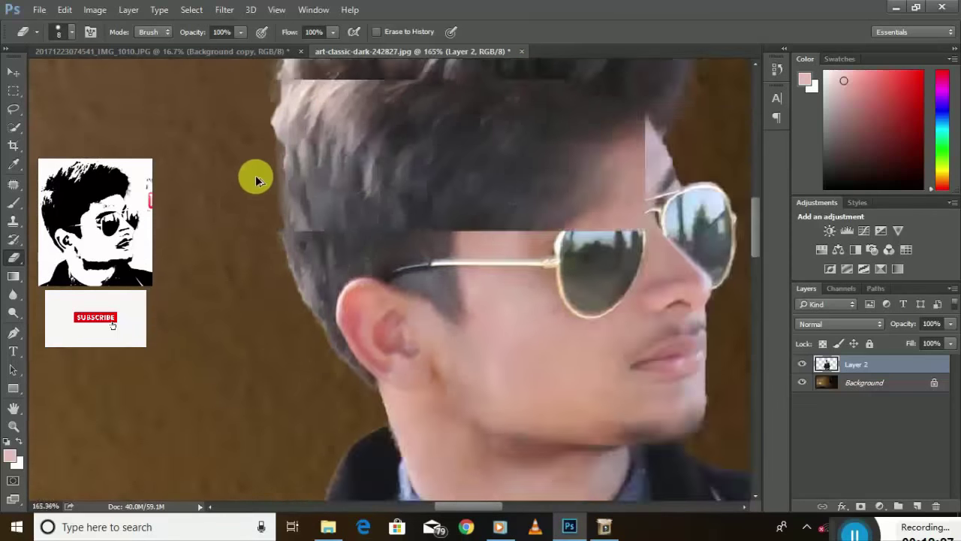
scroll(255, 175, "up", 3, "alt")
Step: Set eraser opacity to 53%, enlarge the brush, and softly erase along the hair outline
key("bracketright")
key("bracketright")
key("bracketright")
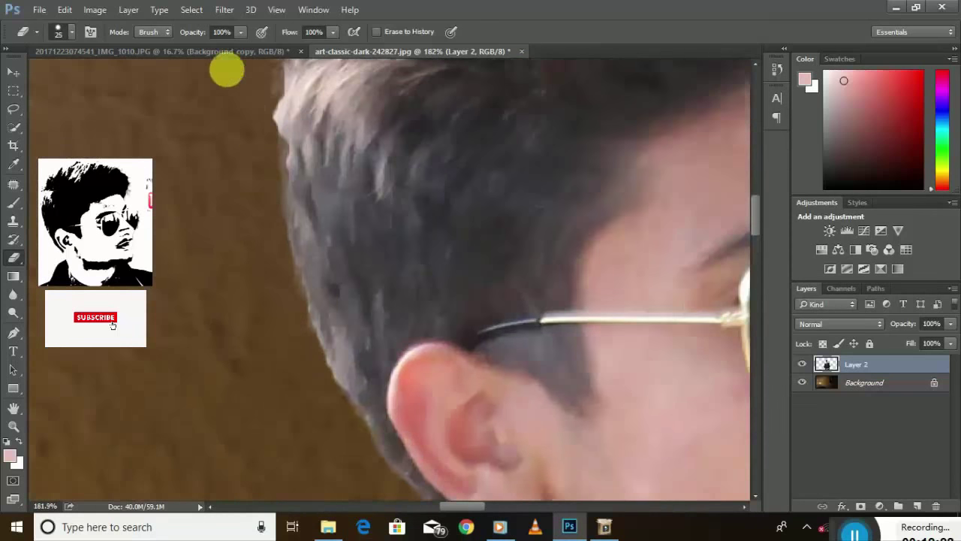
left_click(232, 33)
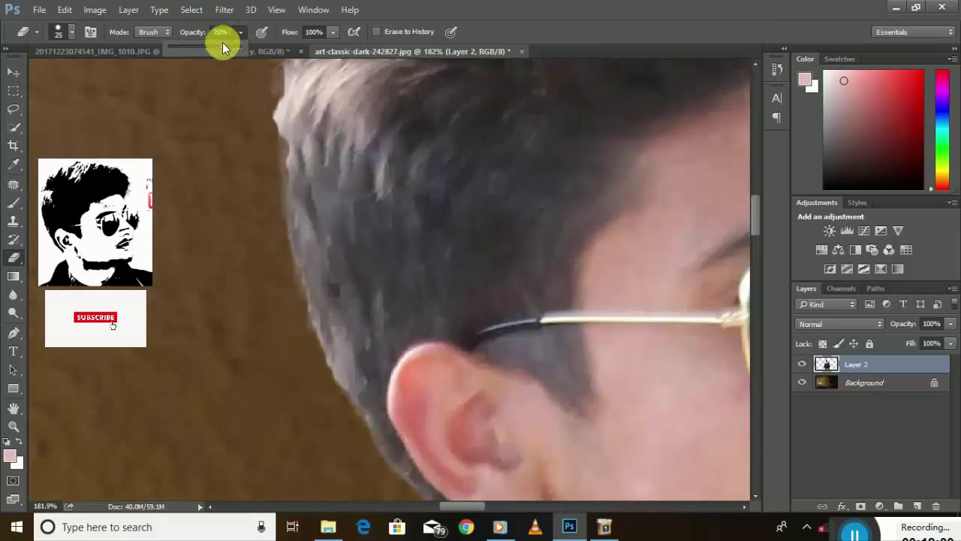
left_click_drag(228, 45, 208, 45)
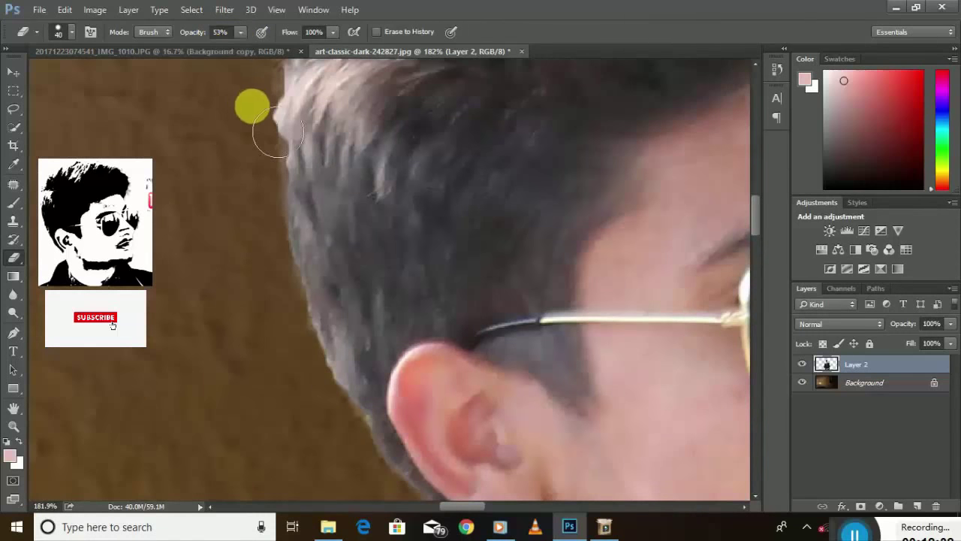
key("bracketright")
key("bracketright")
key("bracketright")
left_click_drag(282, 120, 261, 196)
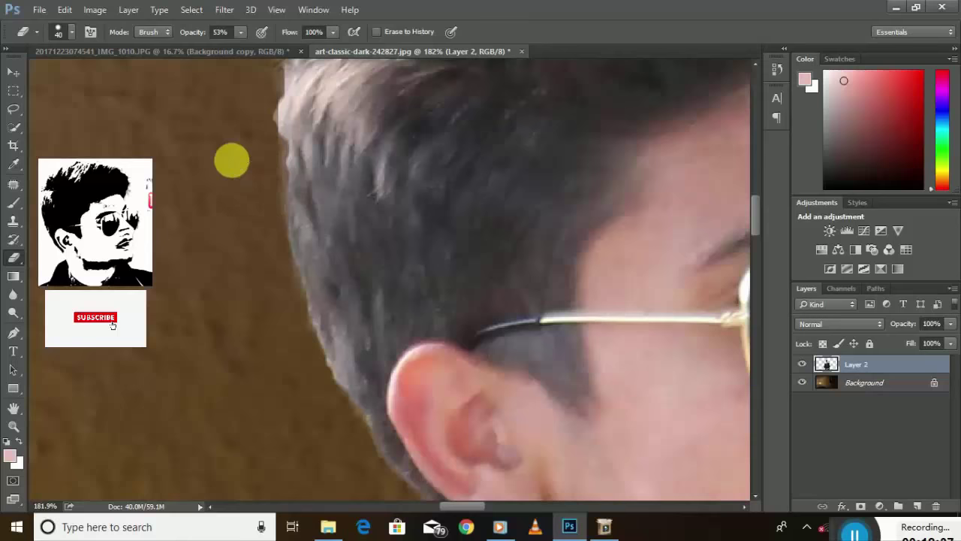
scroll(231, 160, "down", 3)
scroll(234, 169, "down", 3)
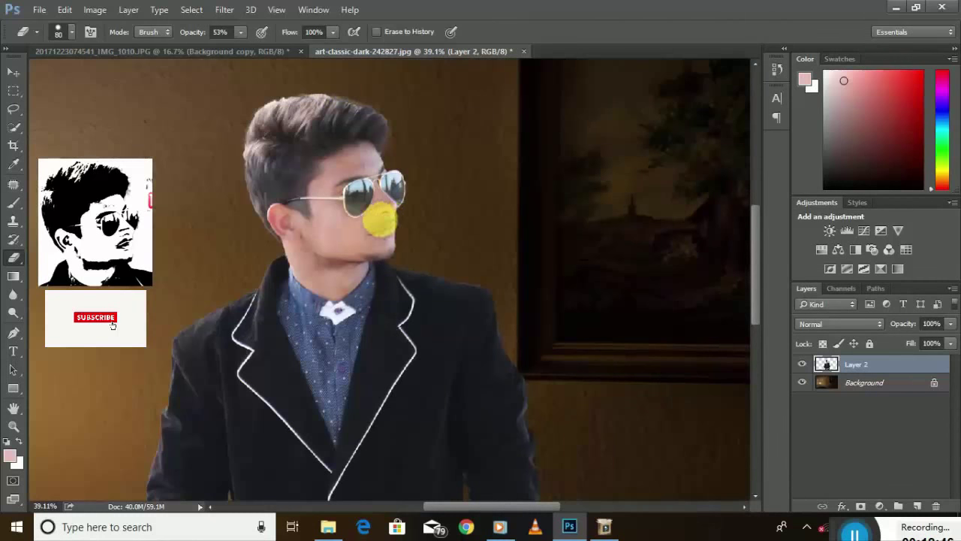
scroll(381, 217, "down", 4)
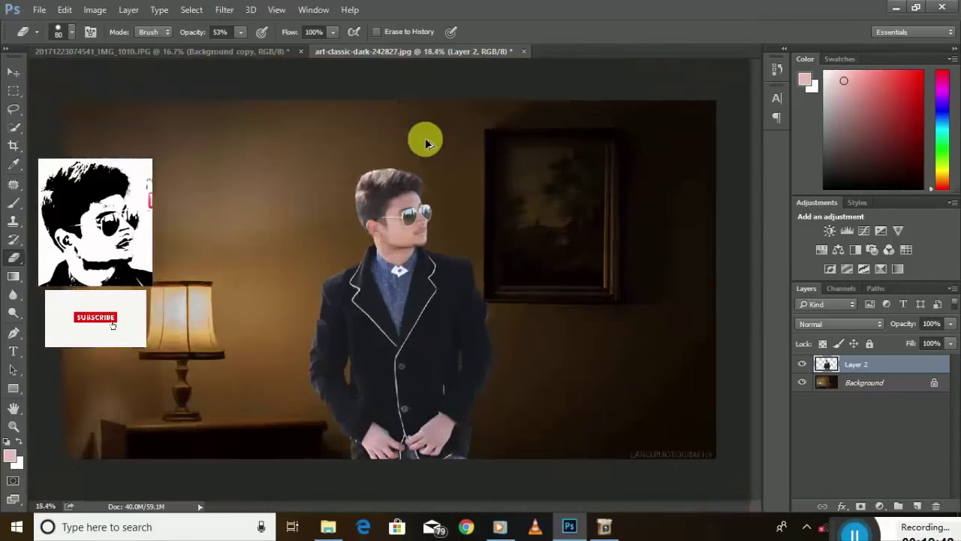
scroll(427, 180, "up", 1)
left_click(17, 73)
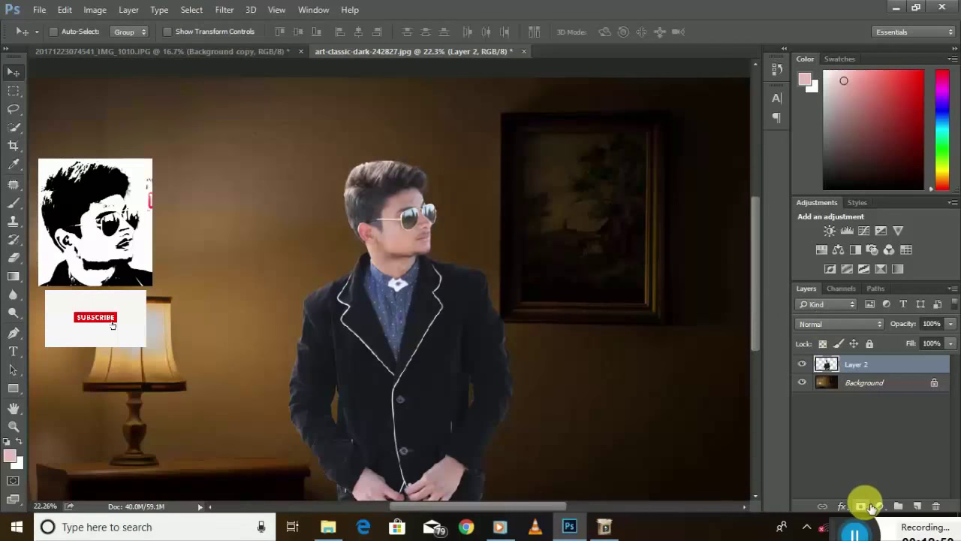
Step: Save the composite document, confirming the save options
left_click(33, 9)
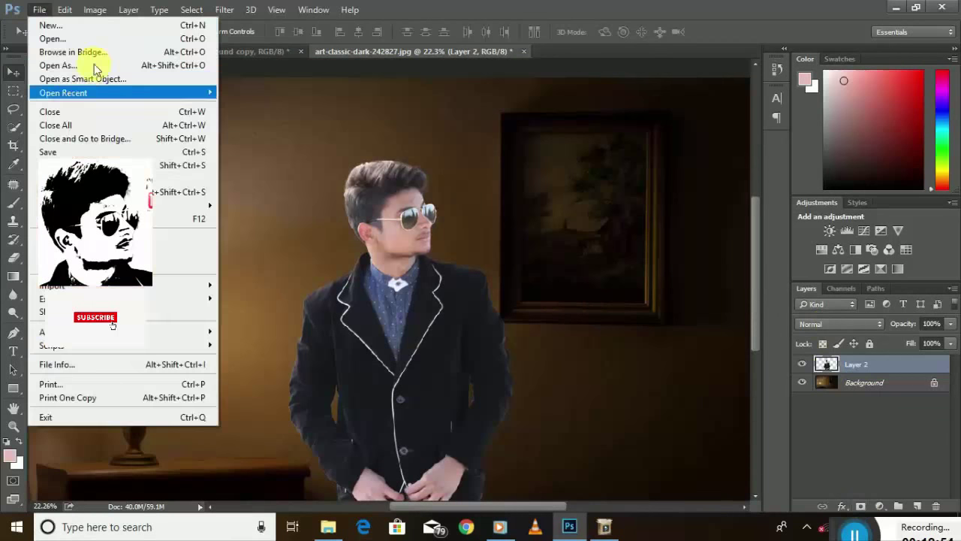
left_click(79, 151)
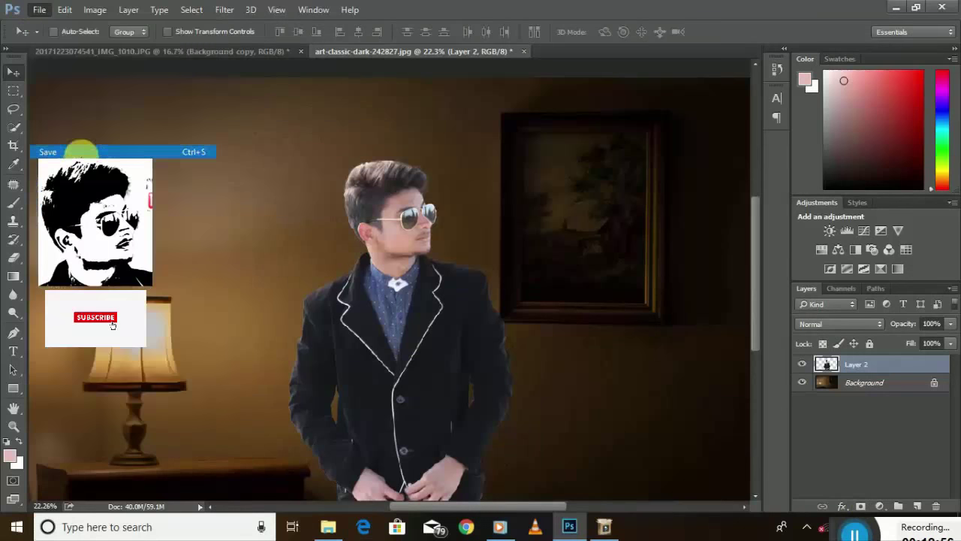
left_click(552, 133)
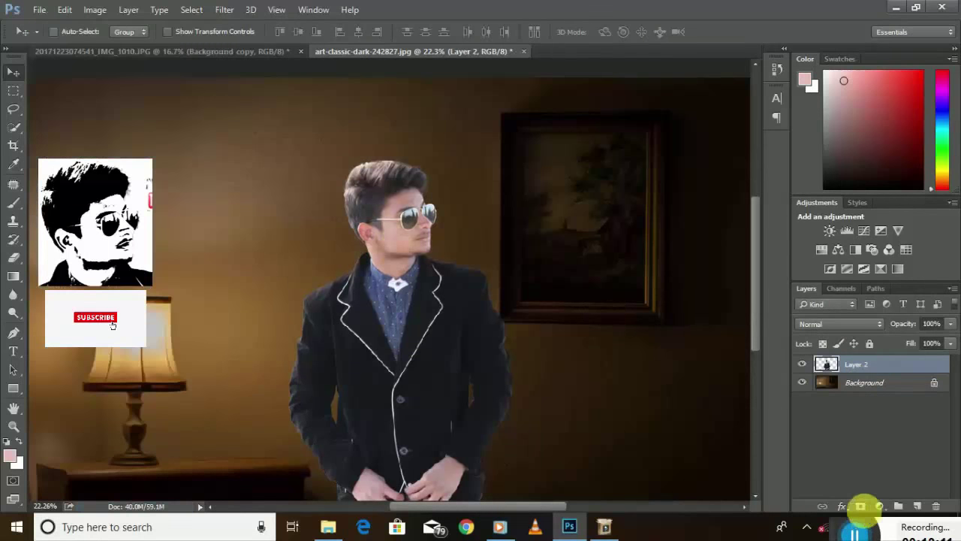
Step: Add a Brightness/Contrast adjustment layer with brightness 42 and contrast -17
left_click(880, 505)
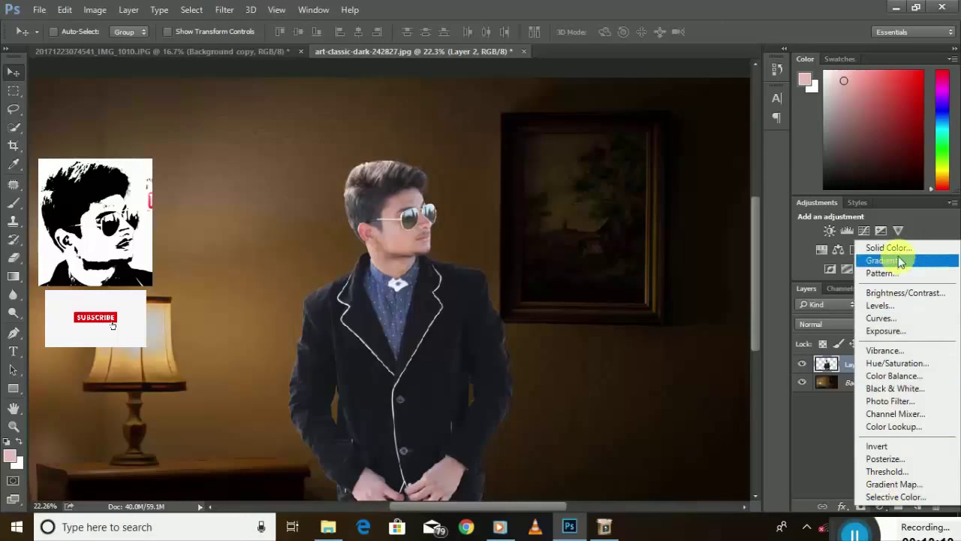
left_click(886, 292)
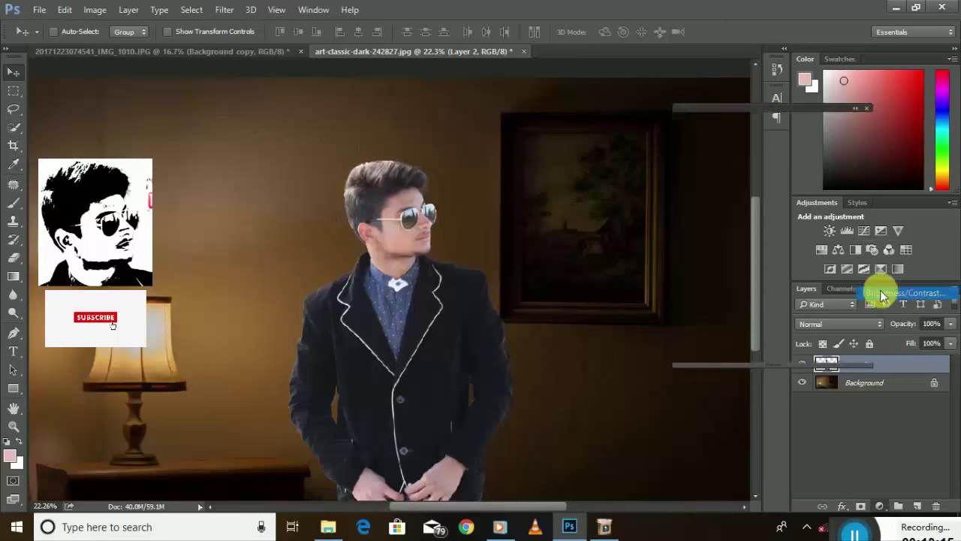
mouse_move(781, 197)
left_mouse_down()
mouse_move(804, 192)
mouse_move(793, 196)
left_mouse_up()
left_click_drag(728, 223, 739, 224)
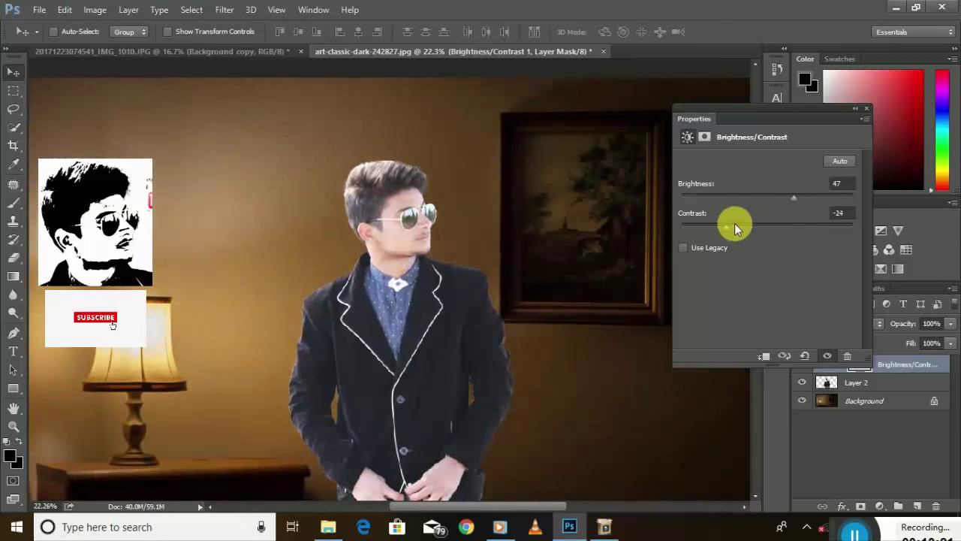
left_click_drag(805, 198, 784, 192)
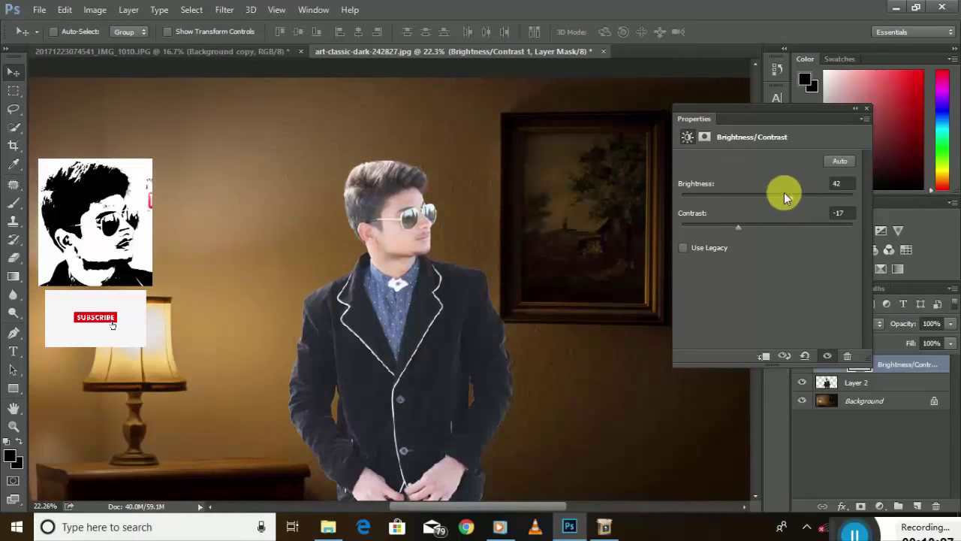
Step: Add a layer mask to Layer 2 and target the layer's pixels rather than the mask
left_click(855, 109)
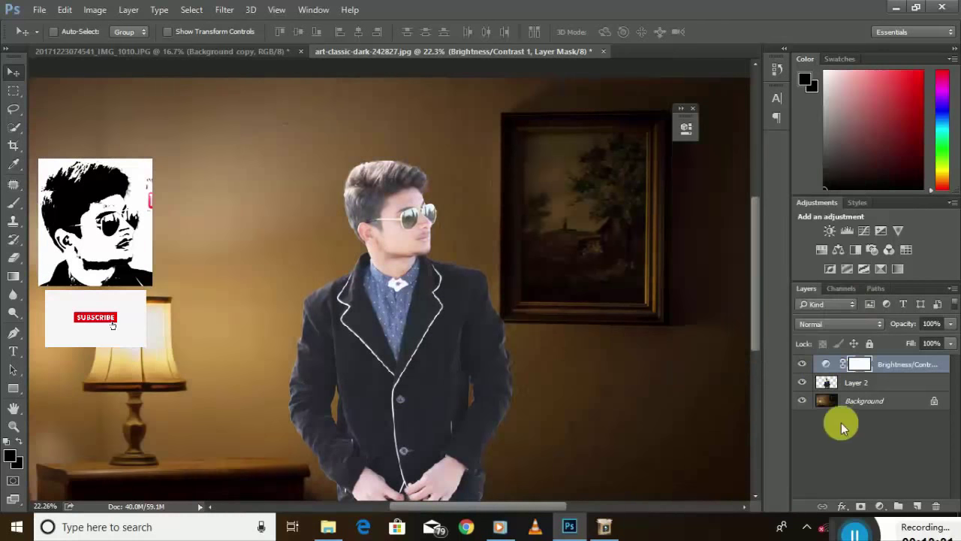
left_click(861, 390)
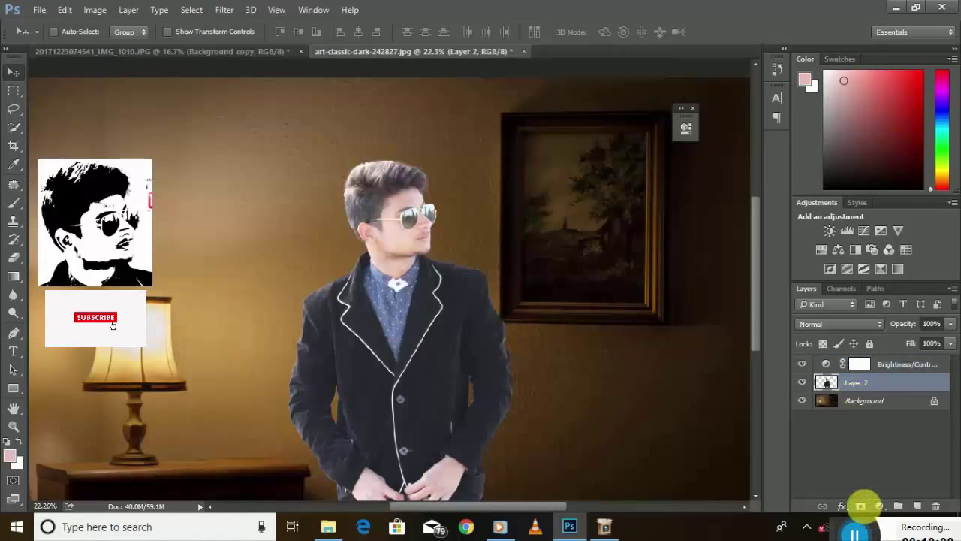
left_click(860, 382)
left_click(826, 382)
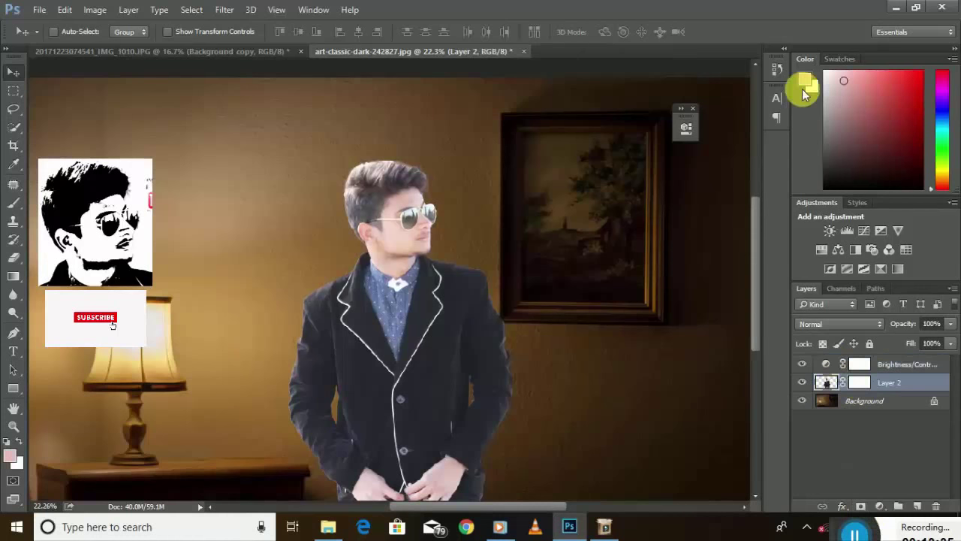
Step: Set the foreground colour to skin tone f1d1bf sampled from the man's face and zoom in on it
left_click(796, 81)
left_click(404, 248)
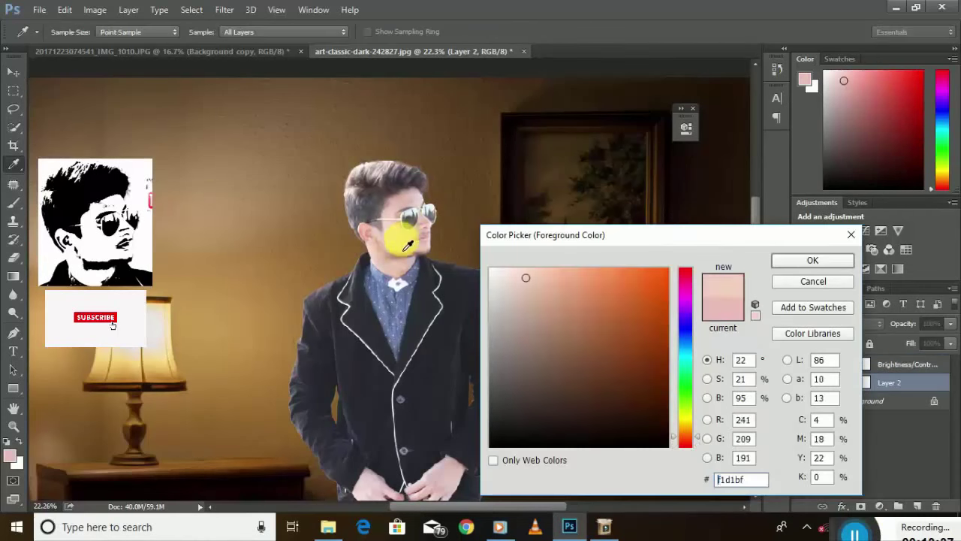
left_click(807, 261)
key("v")
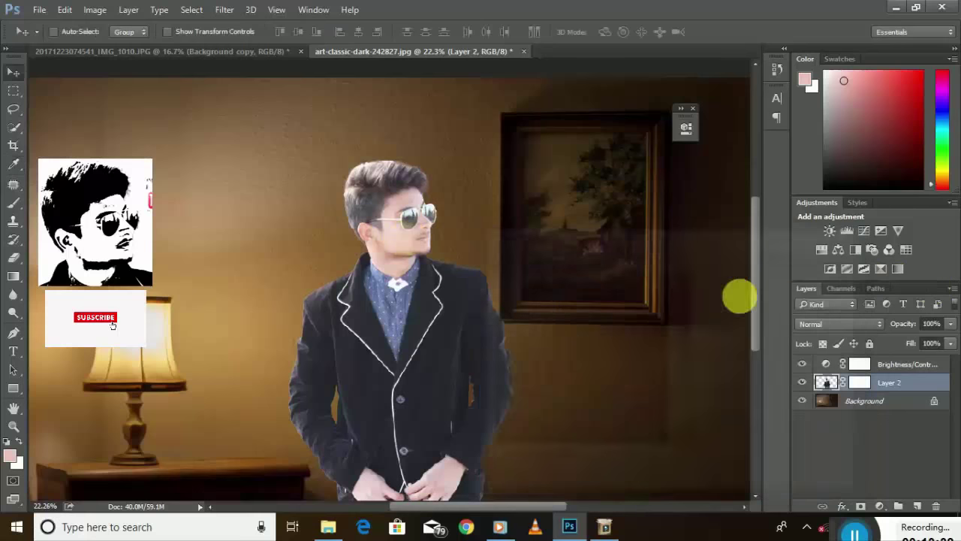
left_click(426, 295)
key("ctrl+plus")
key("ctrl+plus")
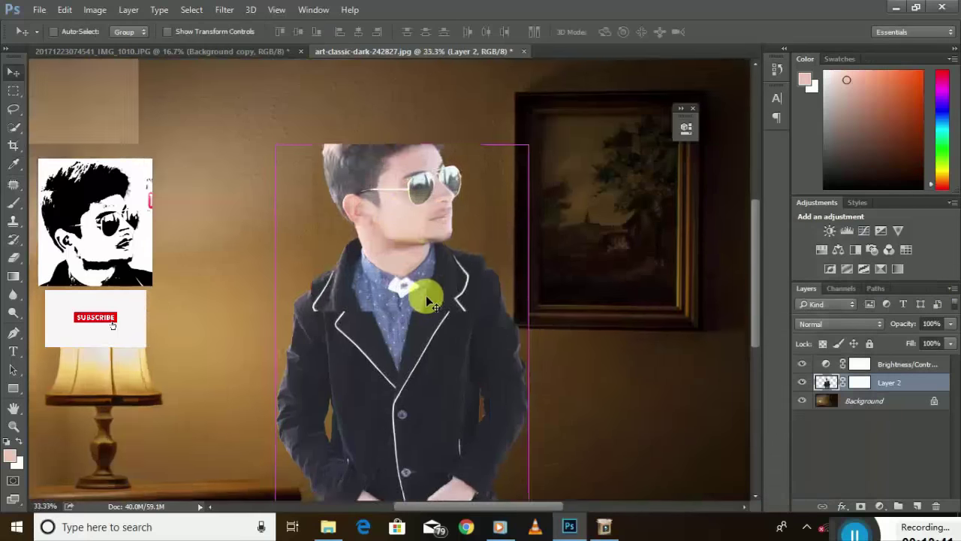
key("ctrl+plus")
key("ctrl+plus")
left_click_drag(383, 175, 365, 318)
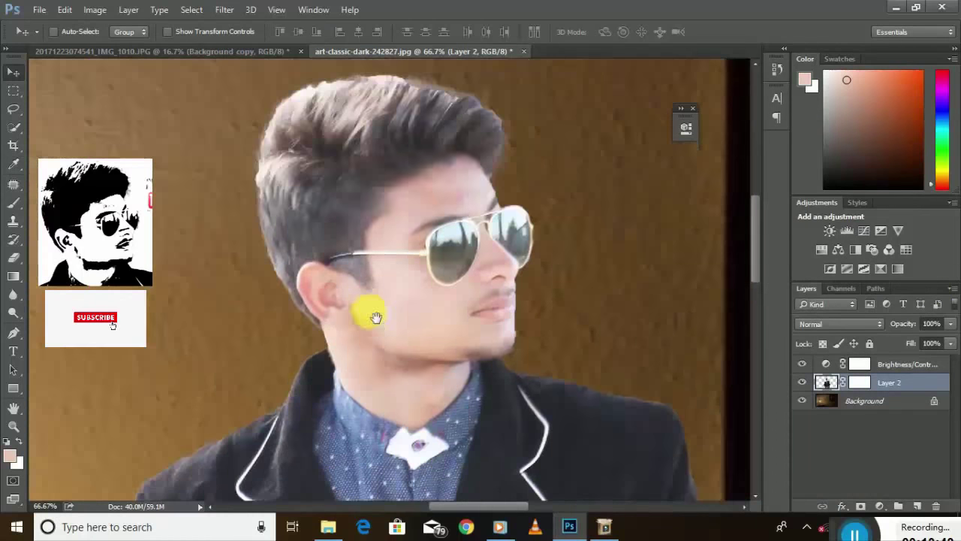
left_click(13, 205)
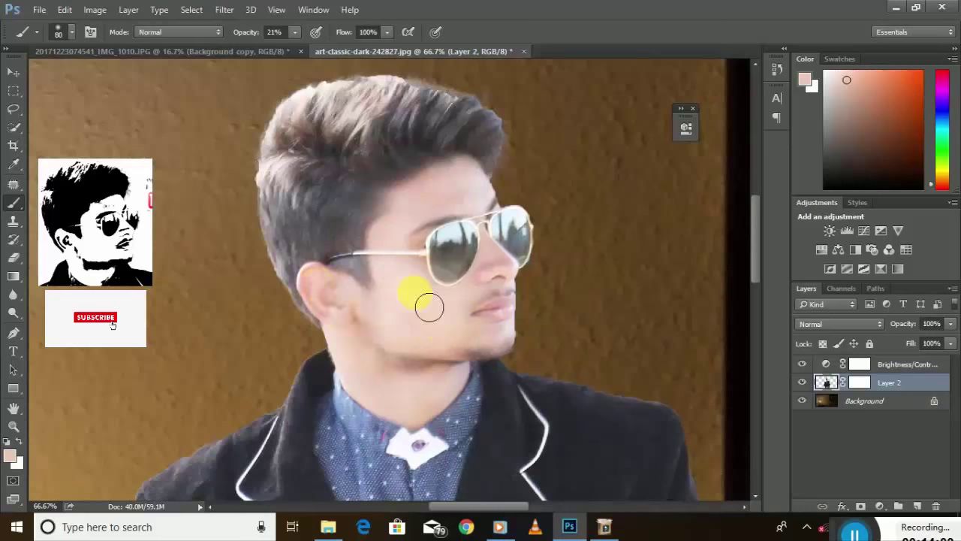
Step: Reduce the brush to 45 and softly paint the skin tone across the man's forehead
scroll(413, 323, "up", 2)
scroll(403, 290, "up", 2)
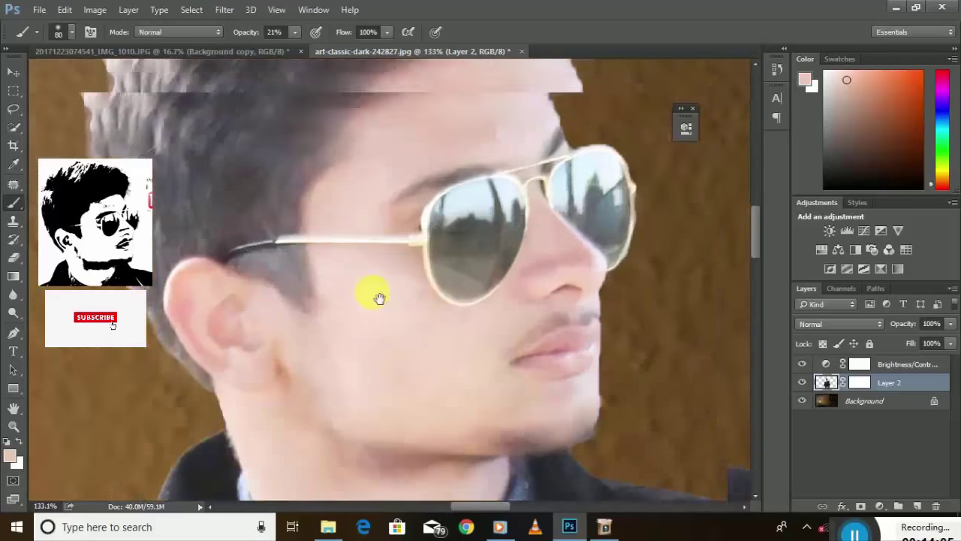
scroll(375, 290, "up", 1)
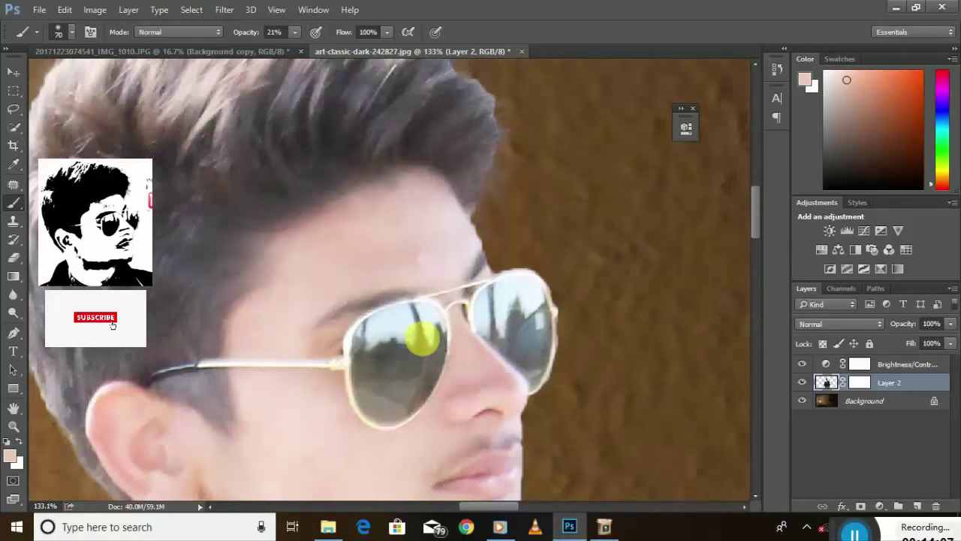
key("bracketleft")
key("bracketleft")
key("bracketleft")
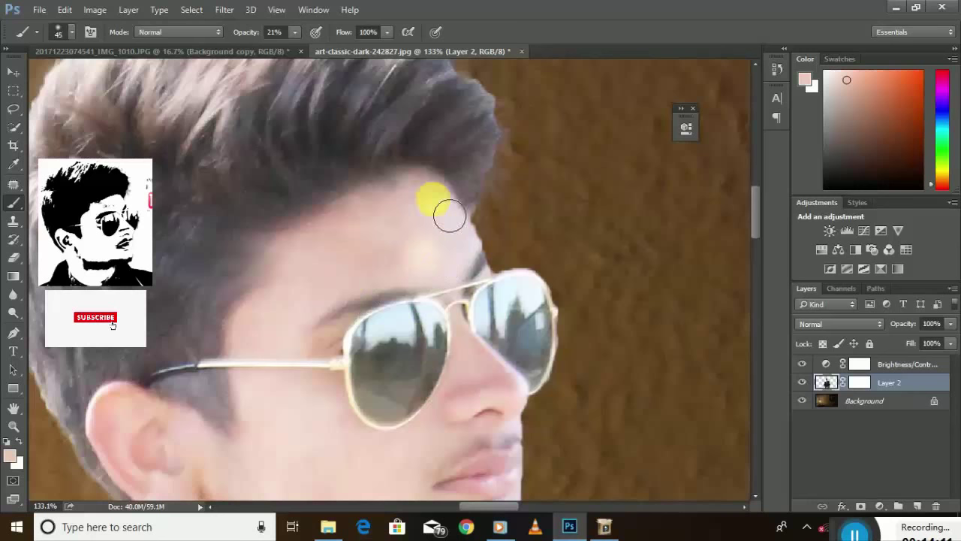
left_click_drag(449, 215, 428, 227)
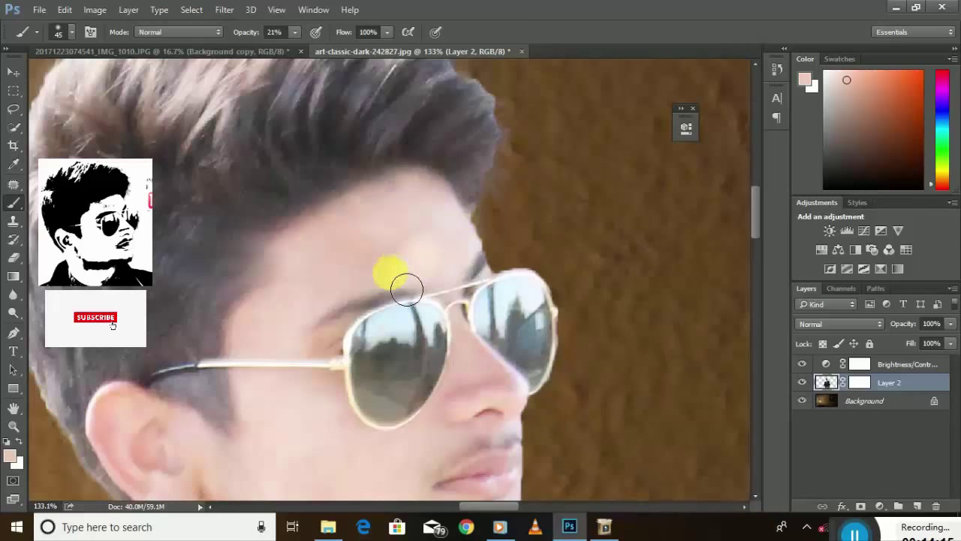
left_click_drag(446, 325, 442, 321)
left_click_drag(410, 308, 395, 272)
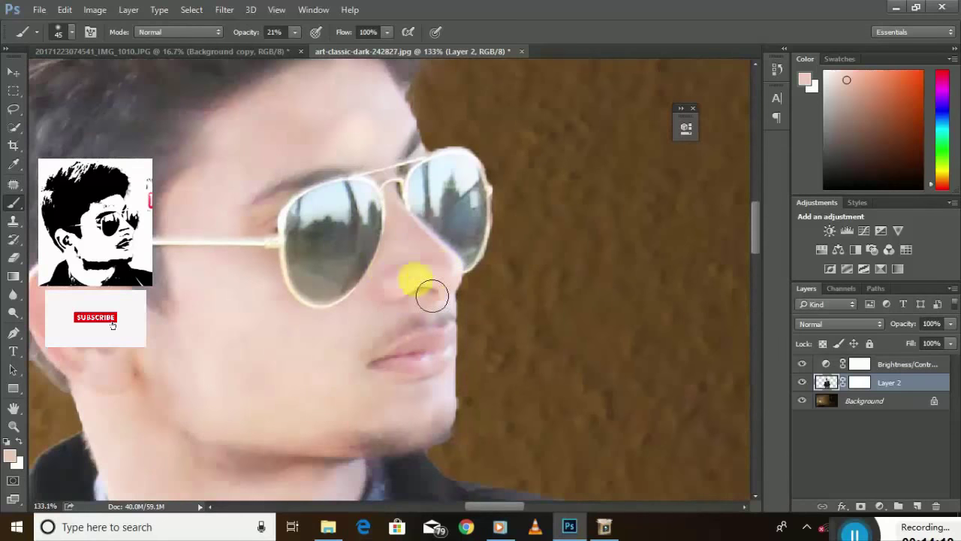
left_click_drag(374, 362, 346, 305)
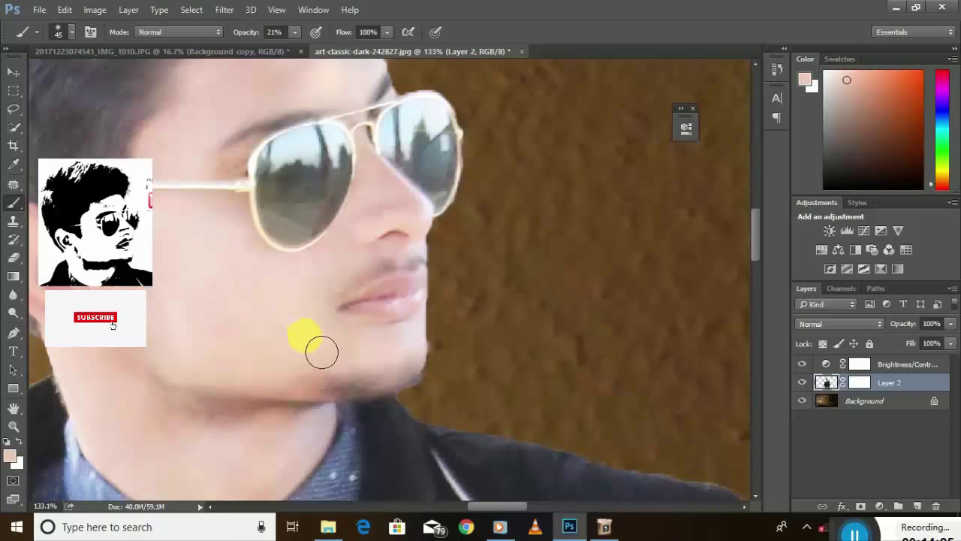
scroll(305, 332, "down", 2)
scroll(311, 311, "down", 2)
scroll(322, 315, "down", 2)
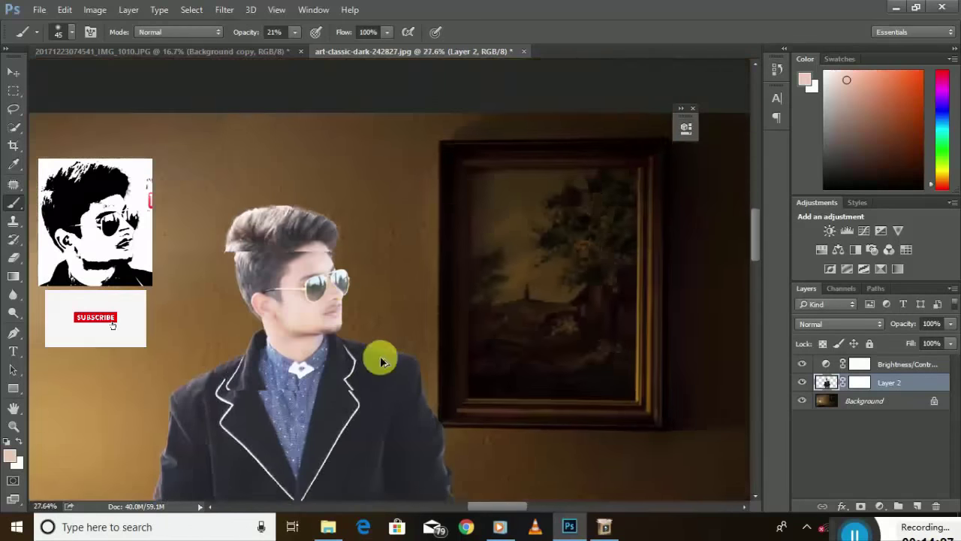
scroll(379, 358, "down", 1)
left_click_drag(403, 272, 434, 174)
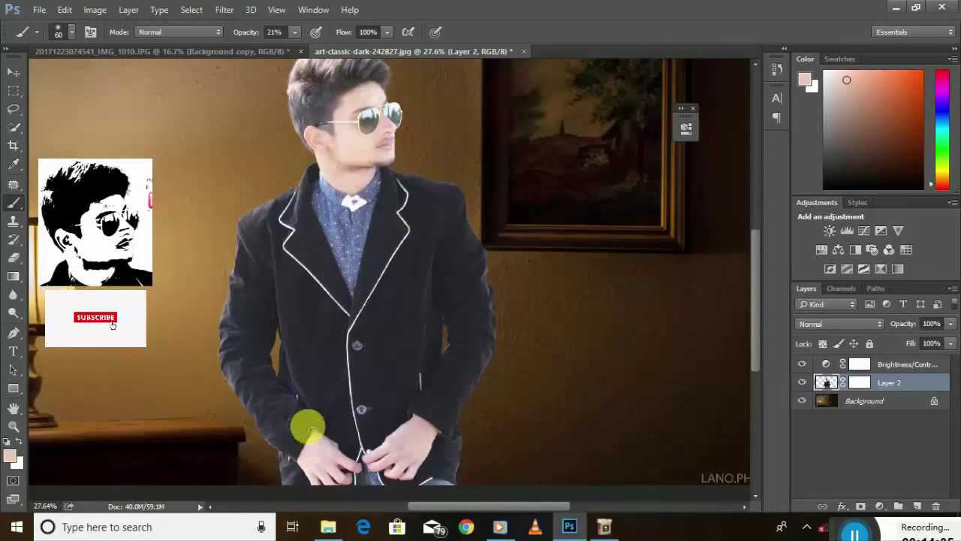
scroll(311, 429, "up", 1)
scroll(322, 444, "up", 2)
scroll(330, 353, "up", 2)
scroll(342, 256, "up", 1)
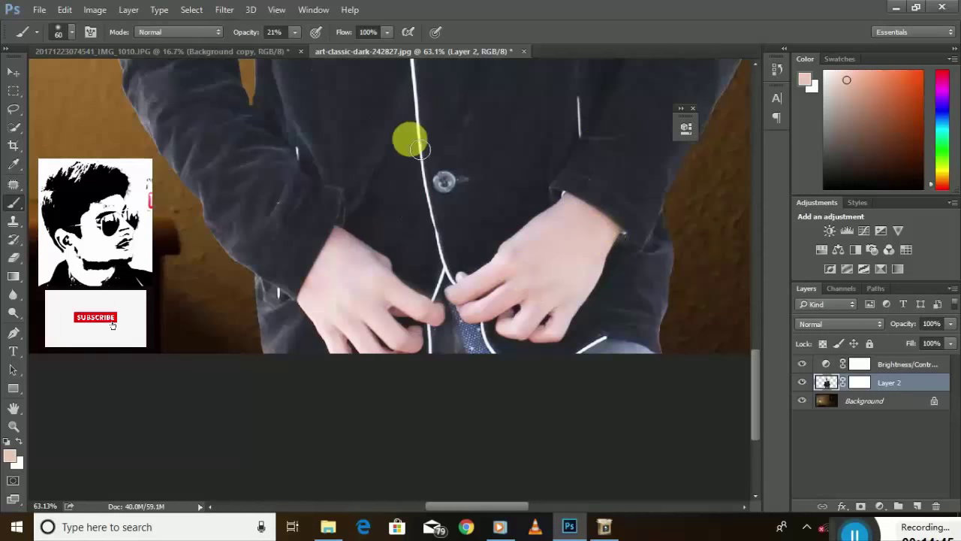
scroll(409, 143, "down", 3)
scroll(419, 195, "down", 2)
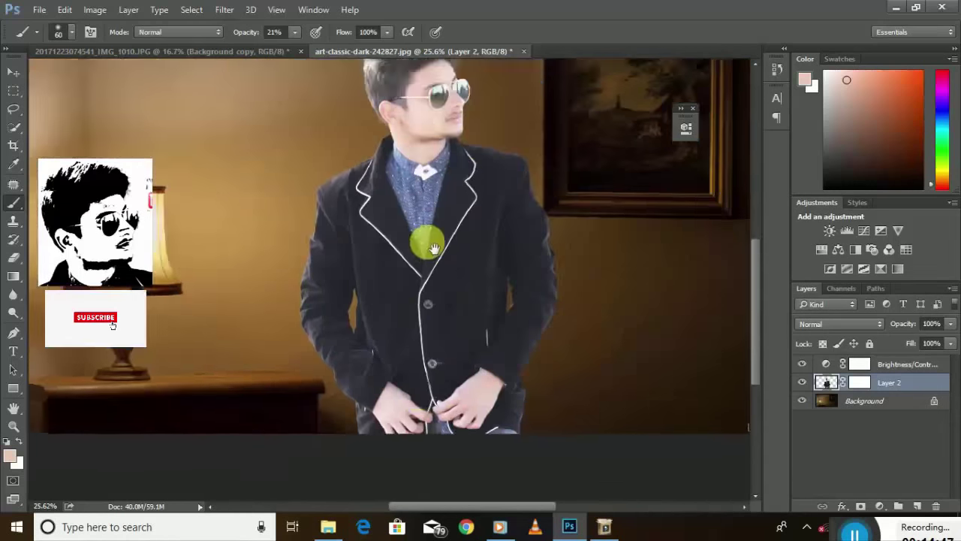
scroll(443, 275, "down", 1)
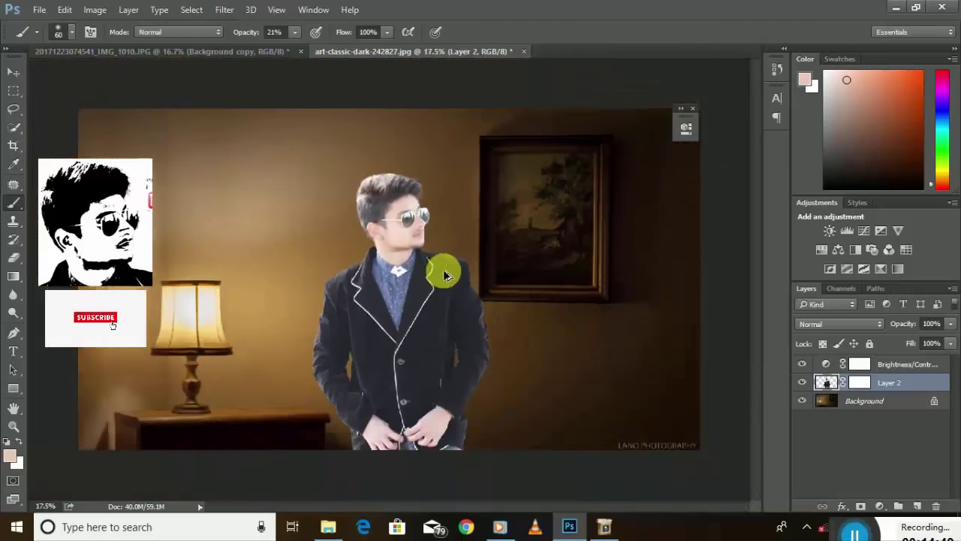
scroll(421, 250, "up", 5)
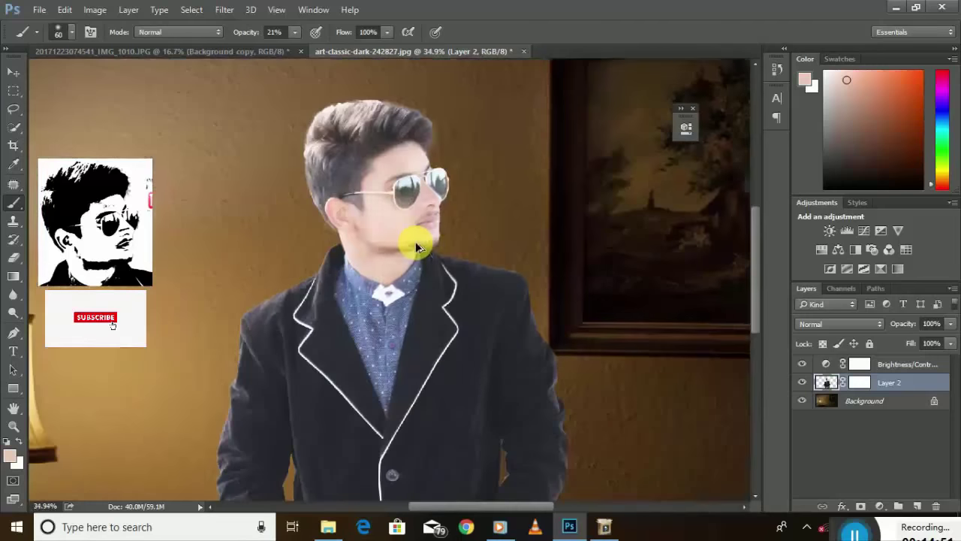
scroll(414, 224, "down", 4)
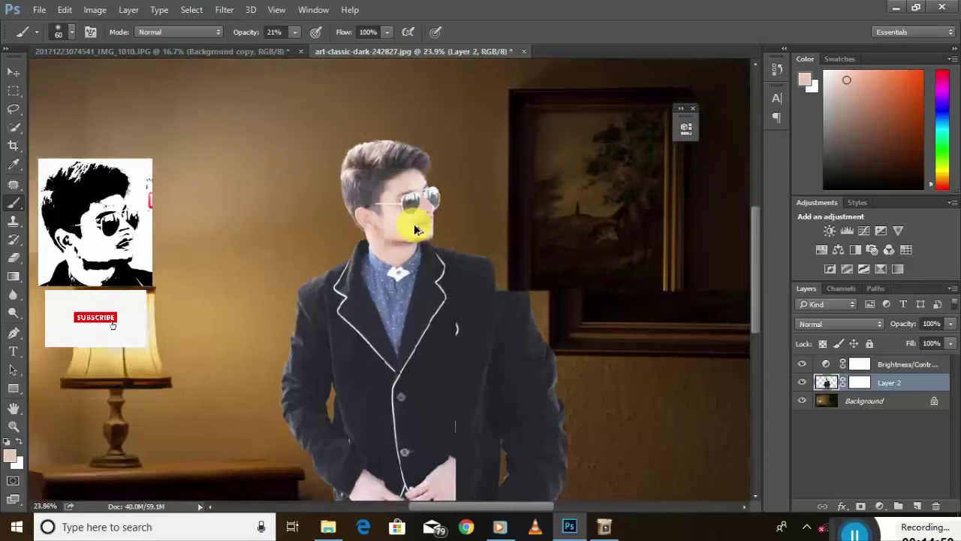
scroll(421, 240, "down", 1)
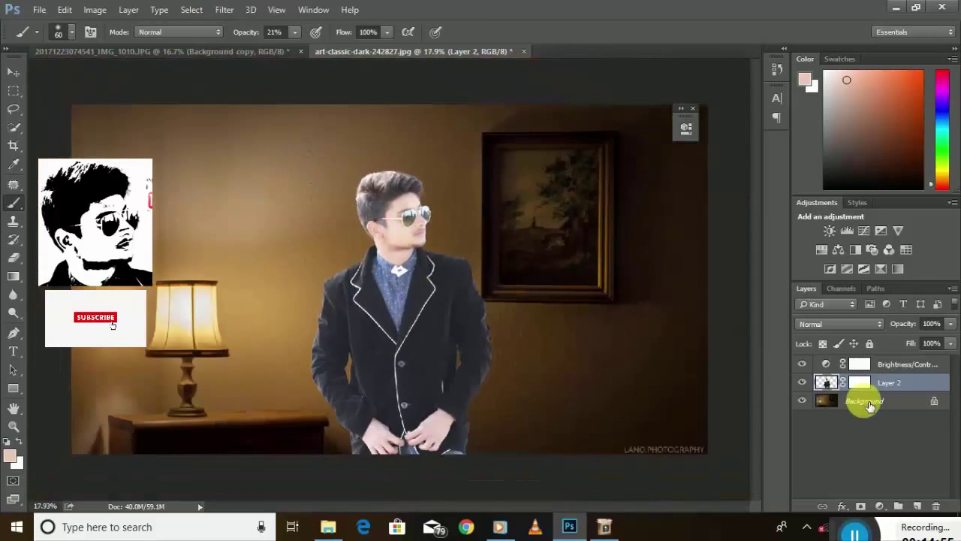
Step: Add a Brightness/Contrast adjustment above the room Background with brightness 87, contrast 0
left_click(882, 509)
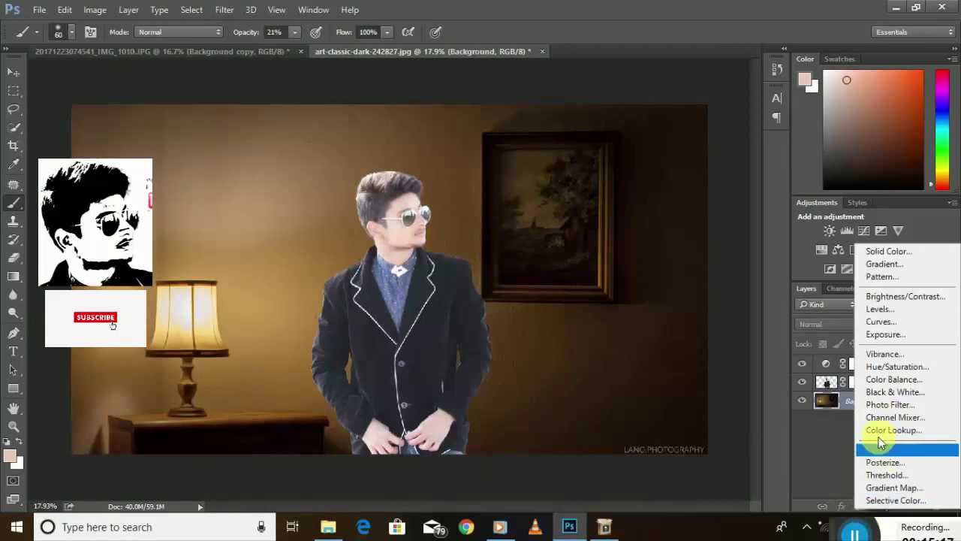
left_click(892, 296)
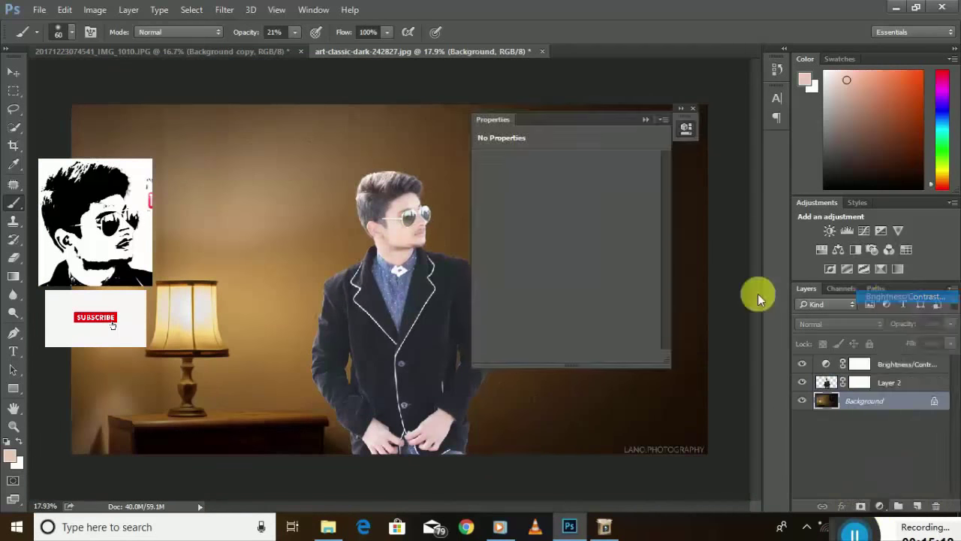
left_click_drag(577, 200, 616, 202)
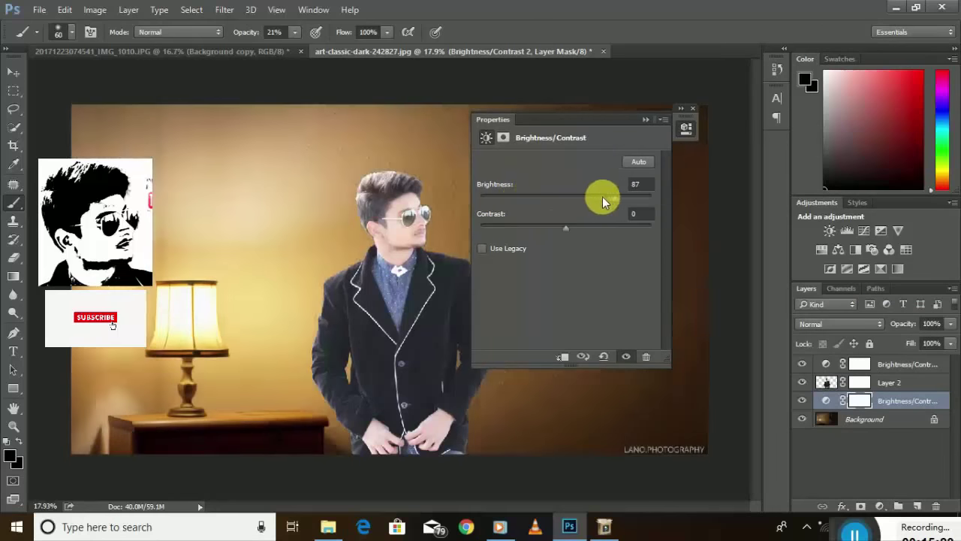